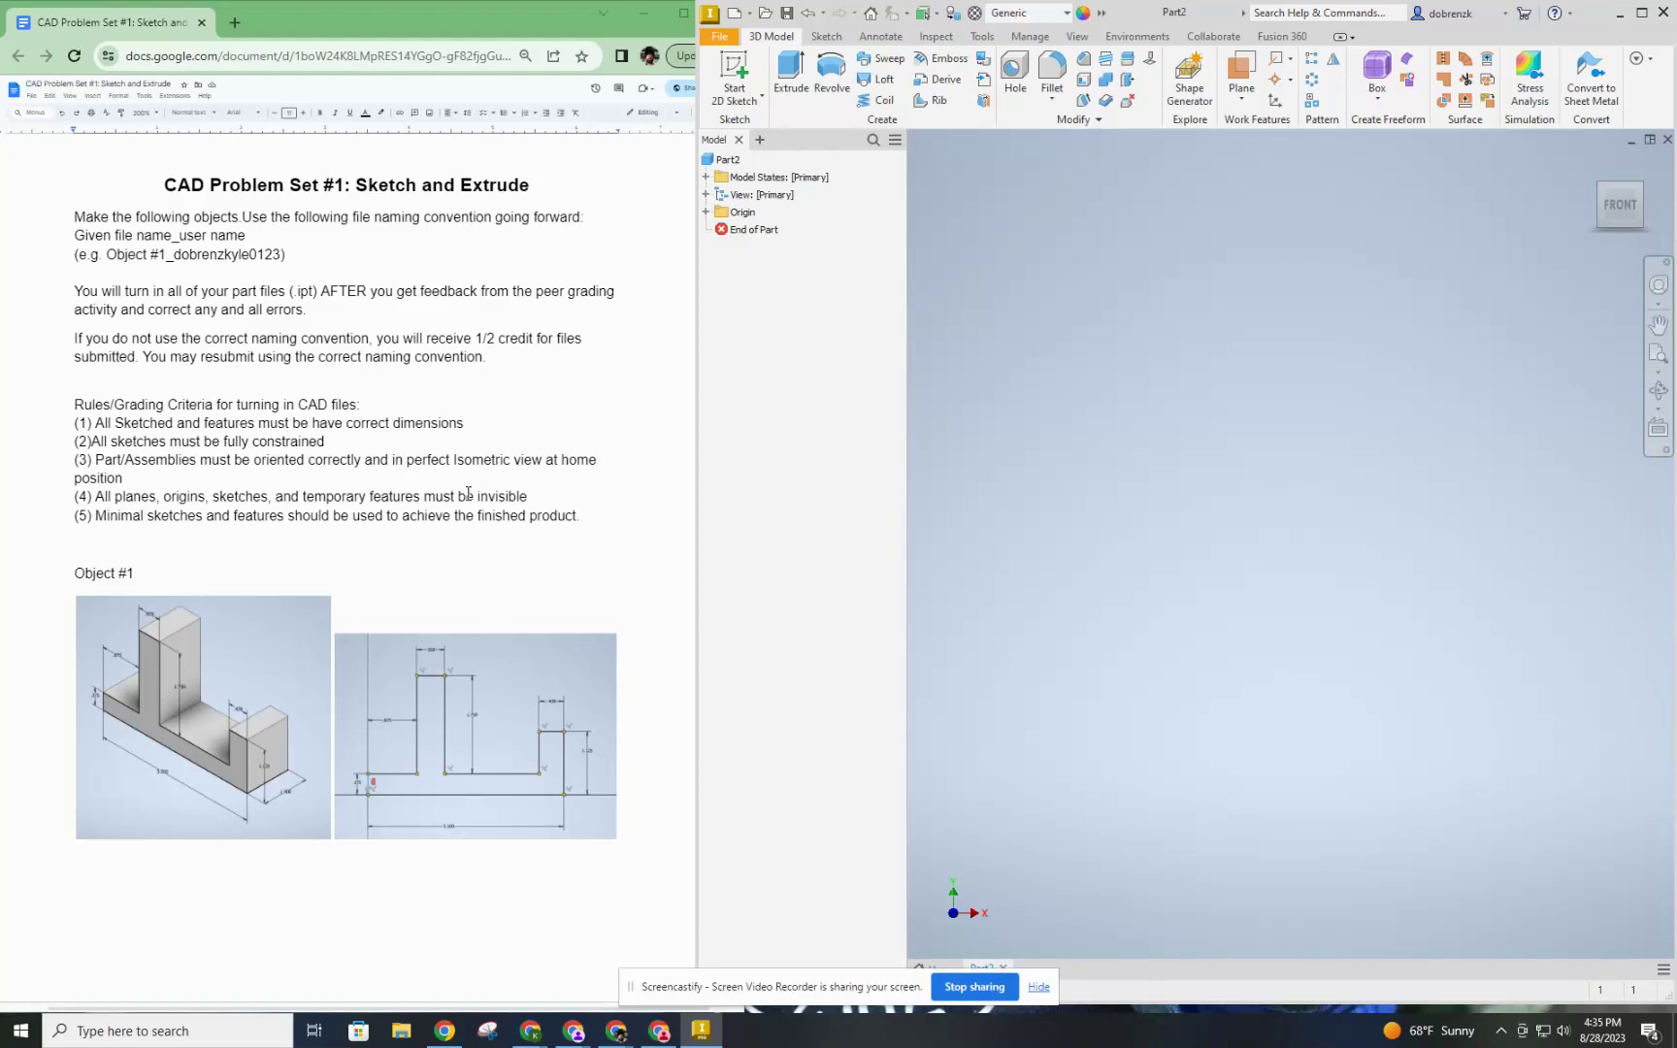
Scroll the CAD Problem Set #1 document to the Object #2 drawing of the slotted plate.
{"action": "scroll", "coordinate": [441, 377], "scroll_direction": "down", "scroll_amount": 8}
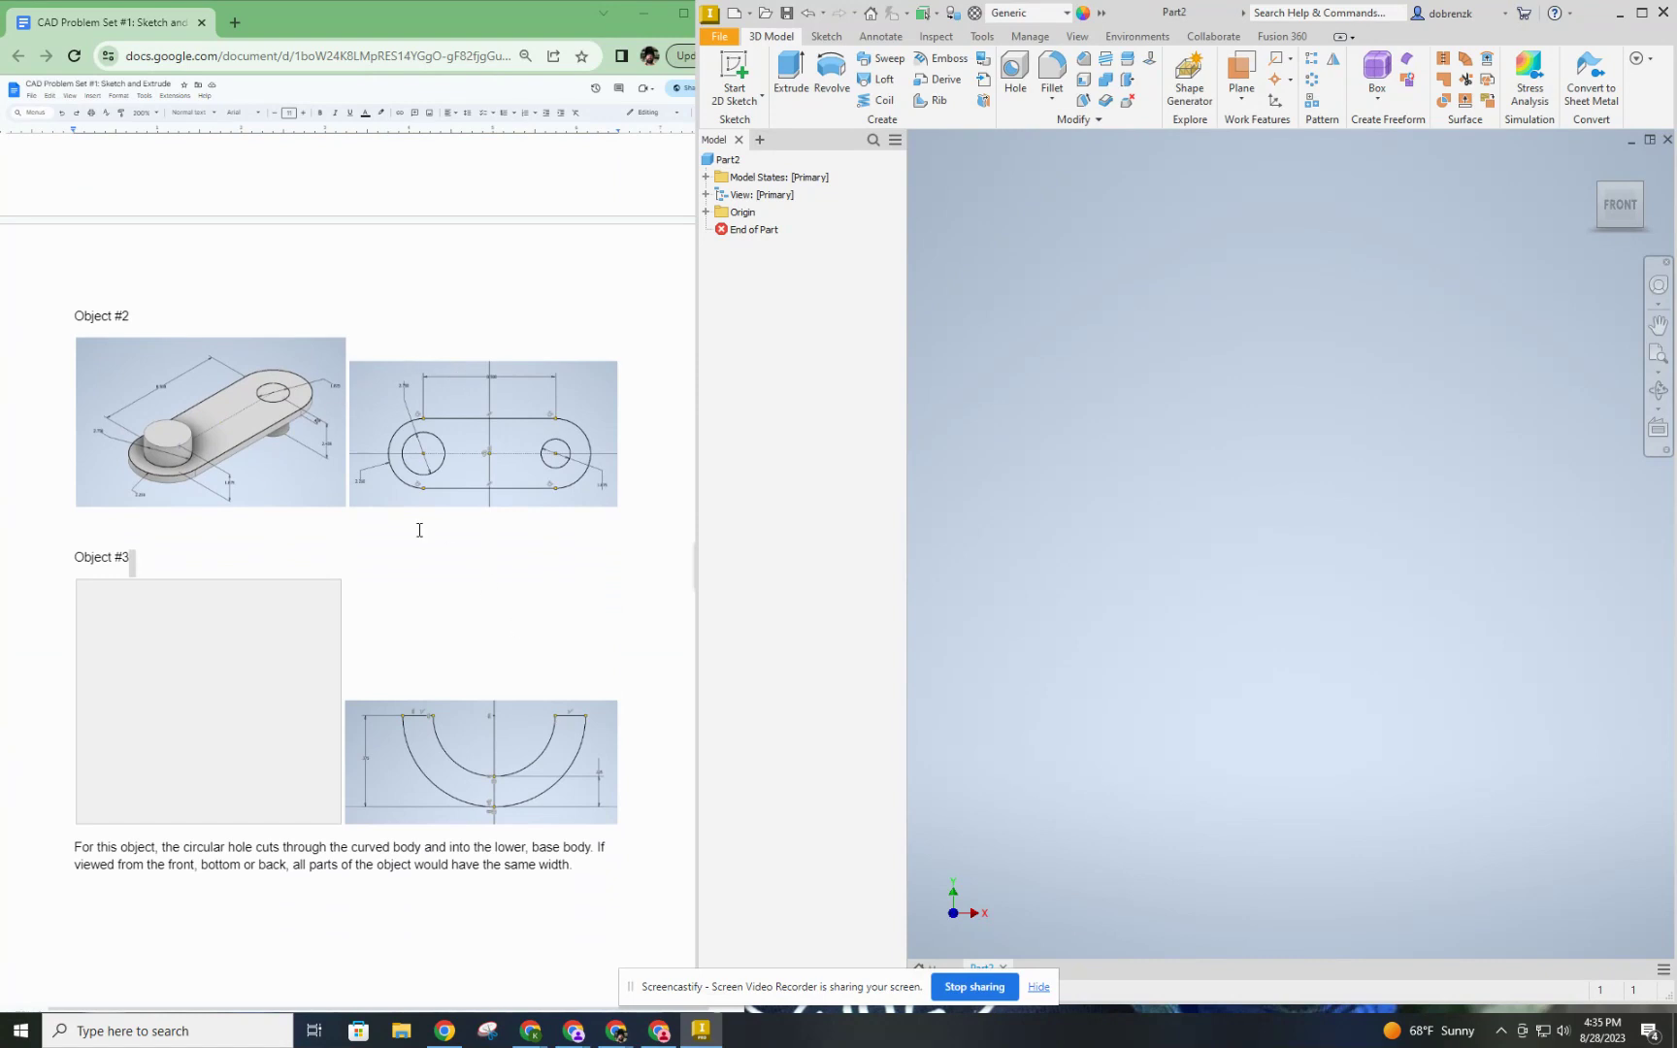
{"action": "scroll", "coordinate": [418, 529], "scroll_direction": "up", "scroll_amount": 1}
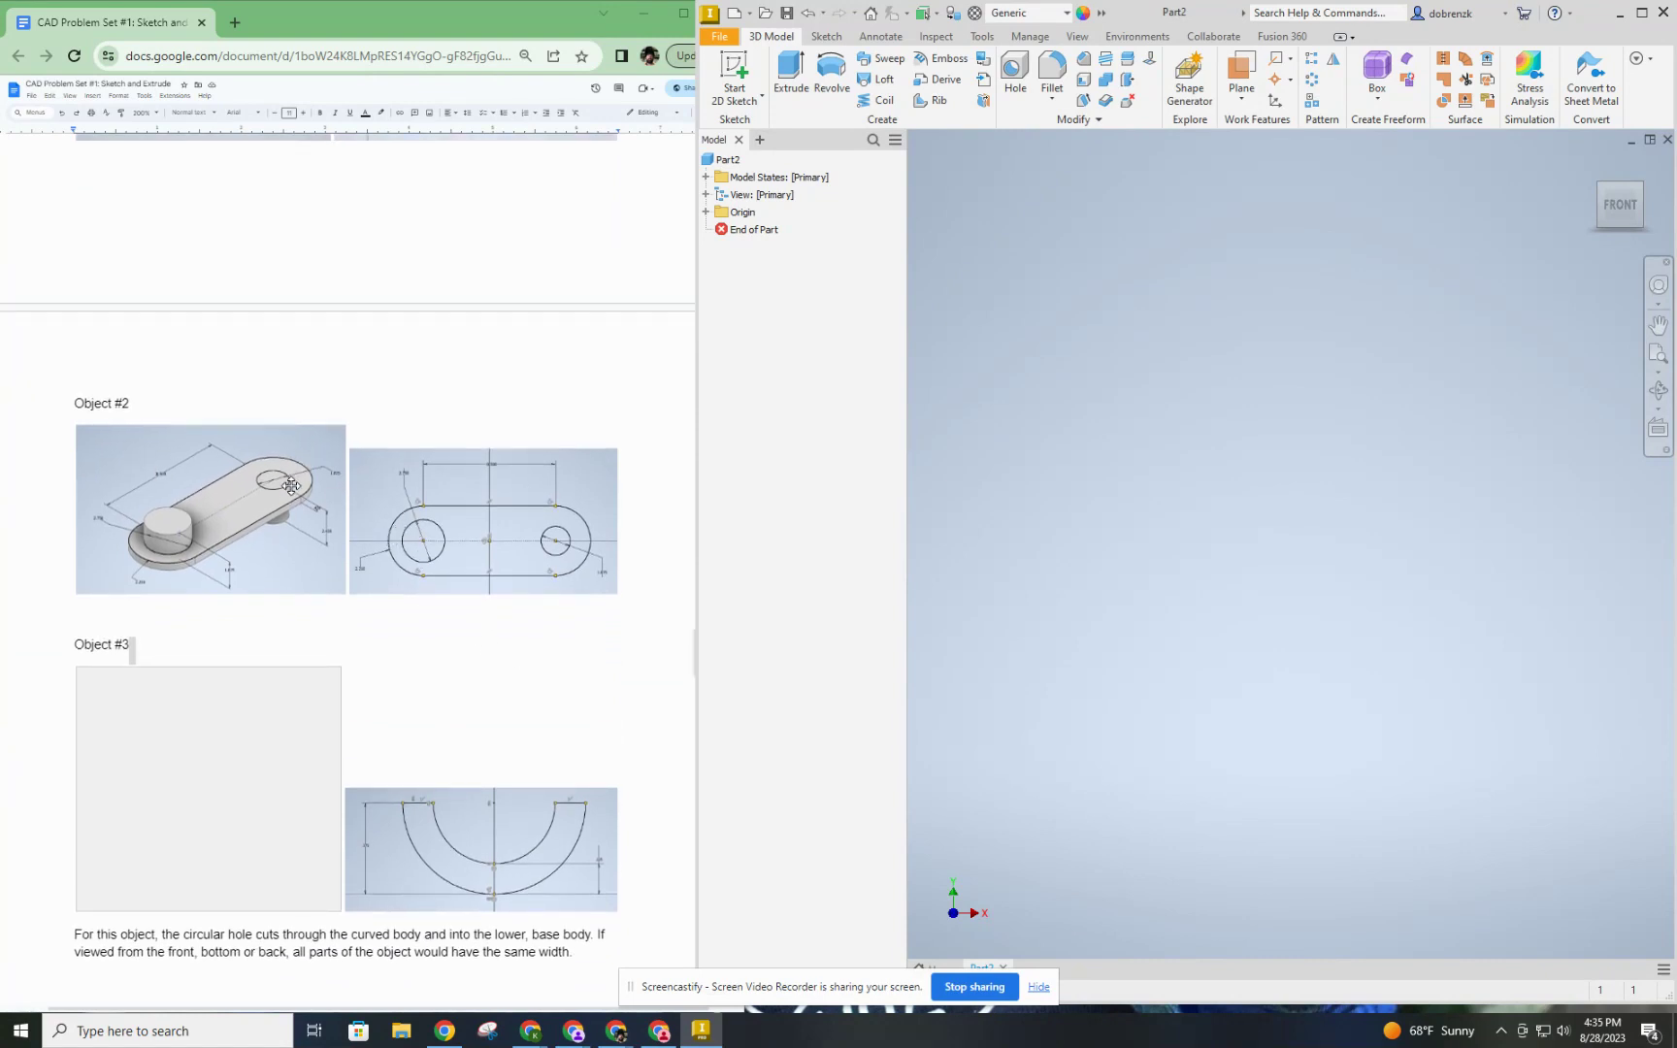
{"action": "left_click", "coordinate": [330, 363]}
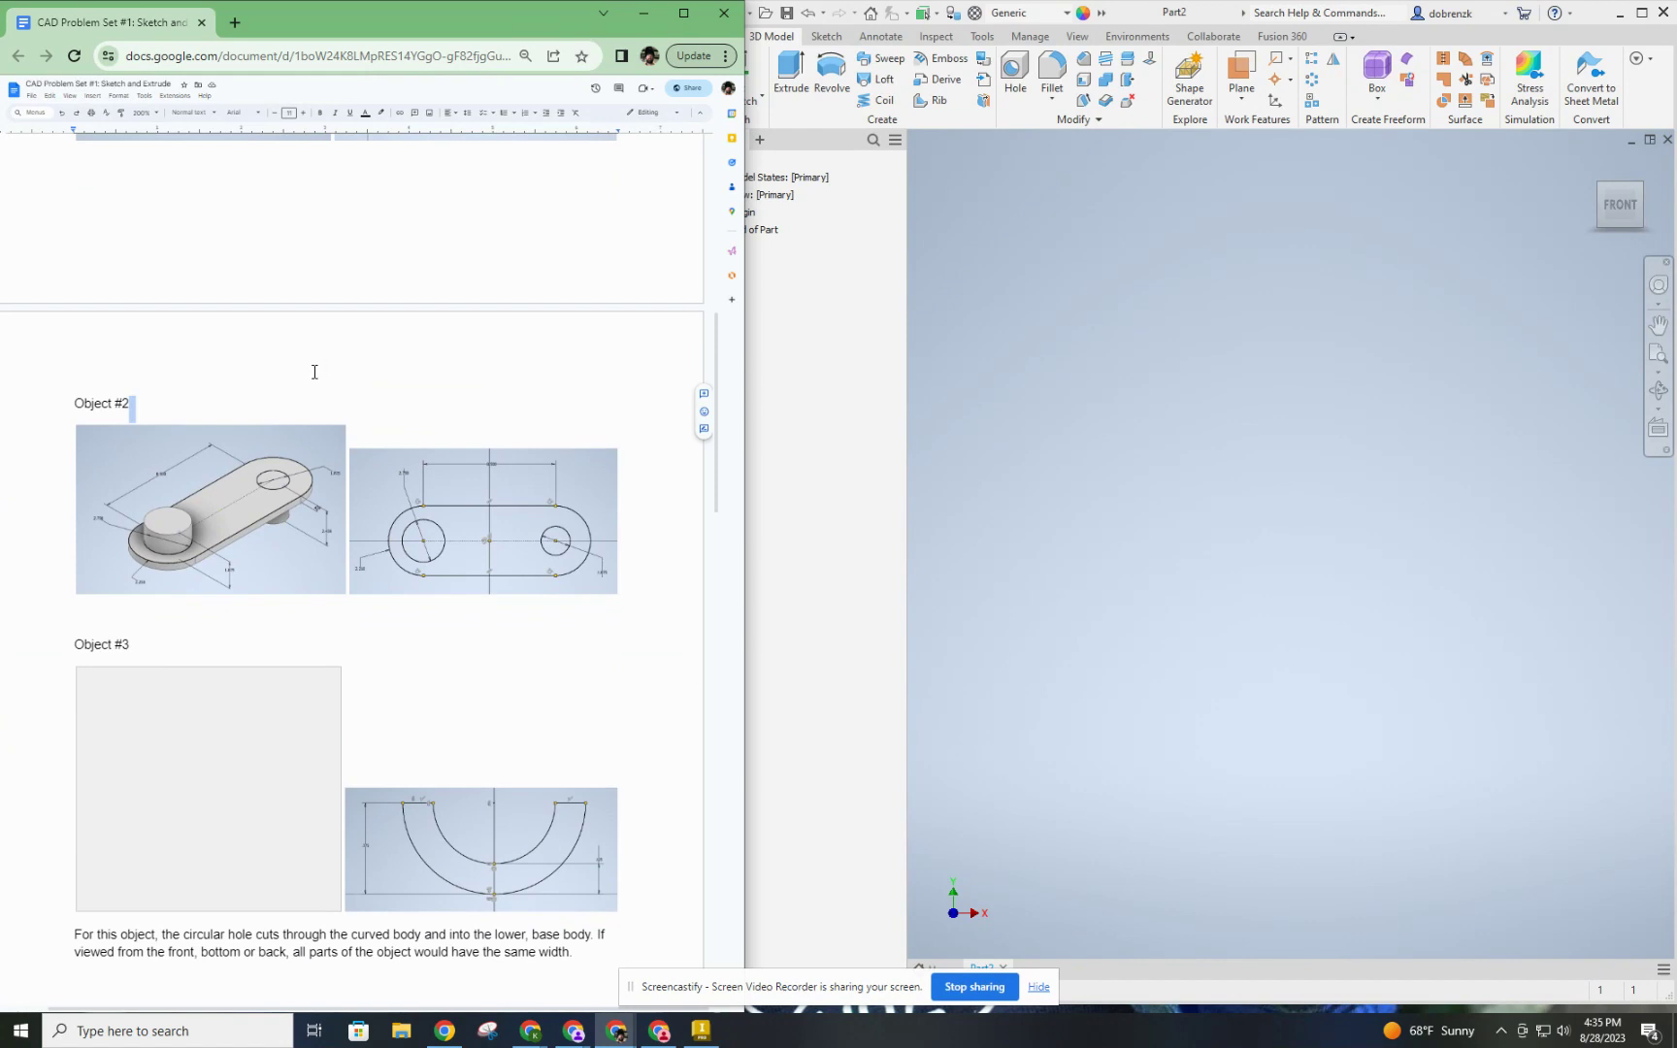
{"action": "scroll", "coordinate": [315, 372], "scroll_direction": "up", "scroll_amount": 4, "text": "ctrl"}
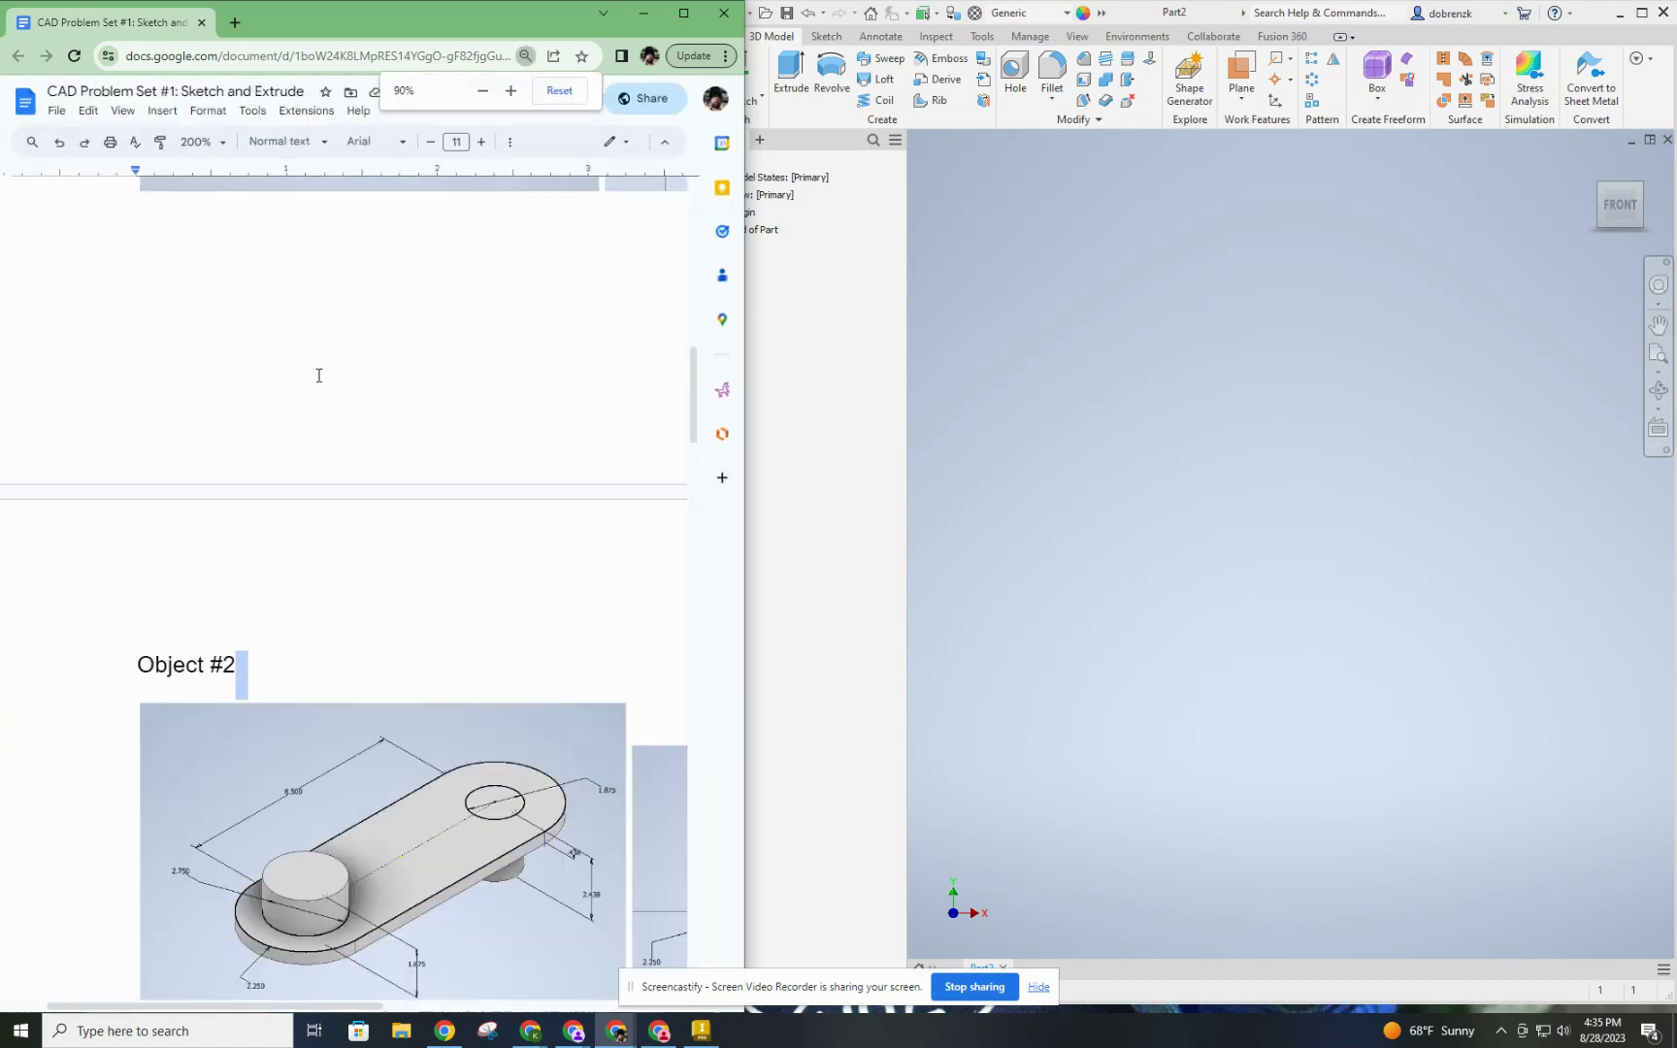
{"action": "scroll", "coordinate": [320, 377], "scroll_direction": "down", "scroll_amount": 3}
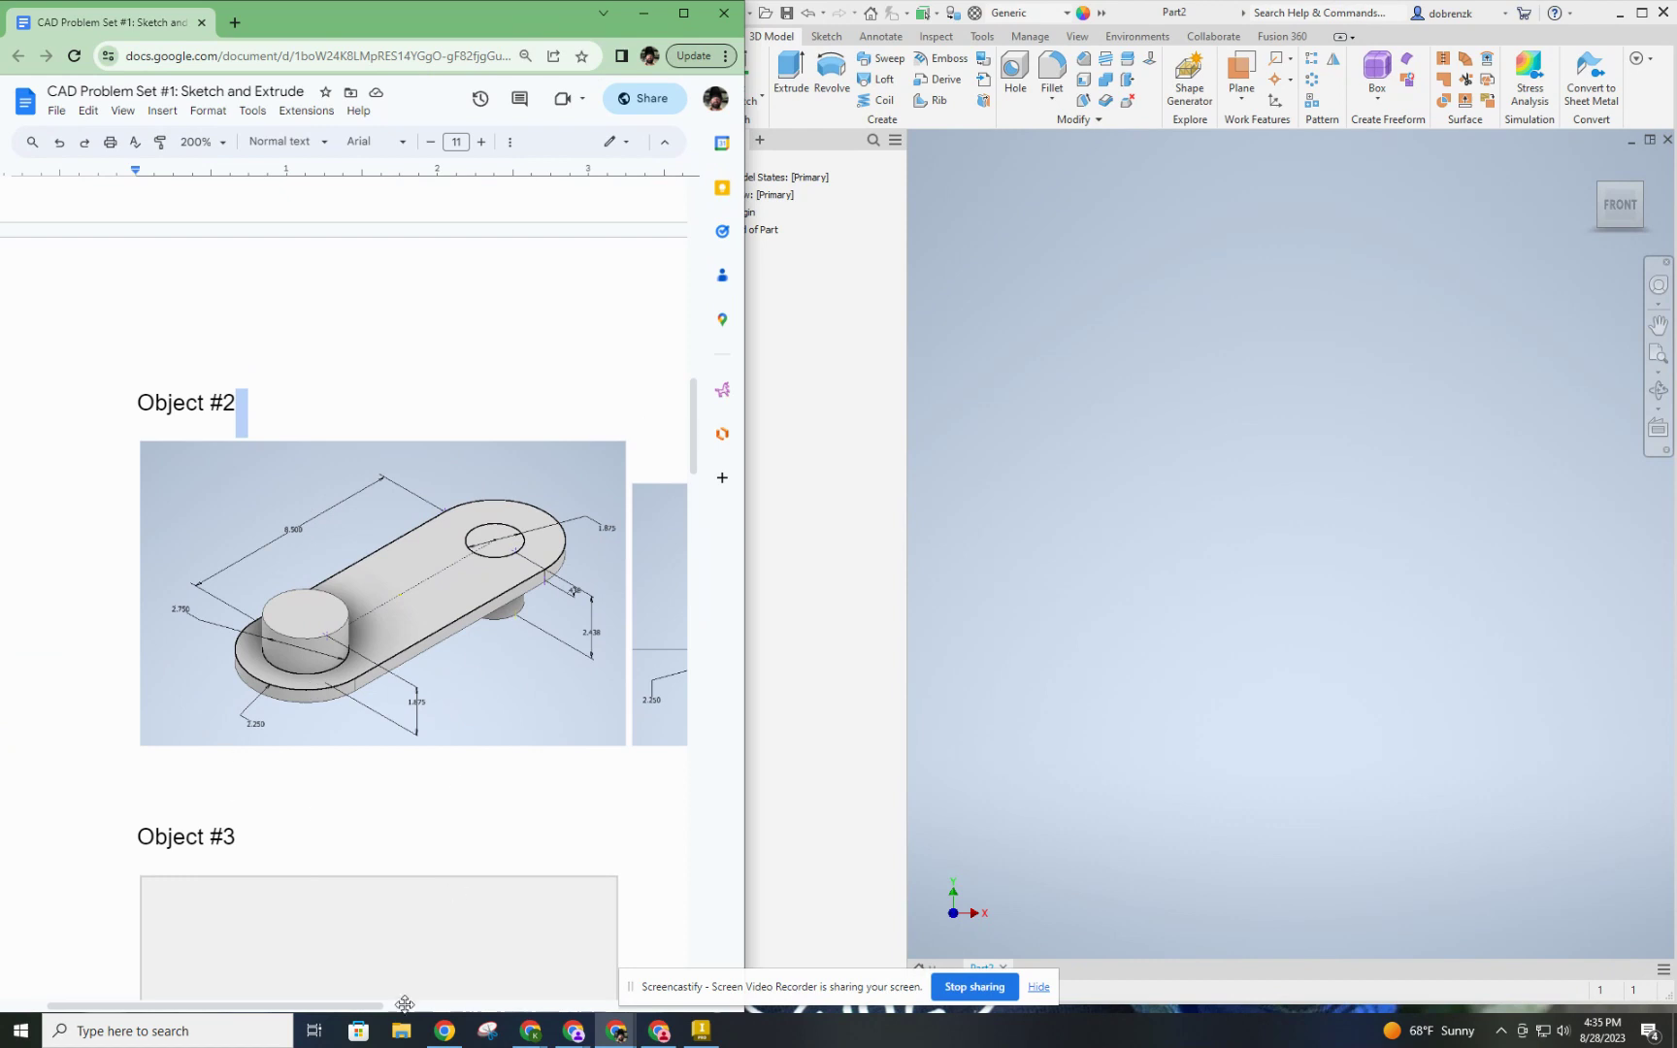
{"action": "scroll", "coordinate": [315, 1010], "scroll_direction": "right", "scroll_amount": 2}
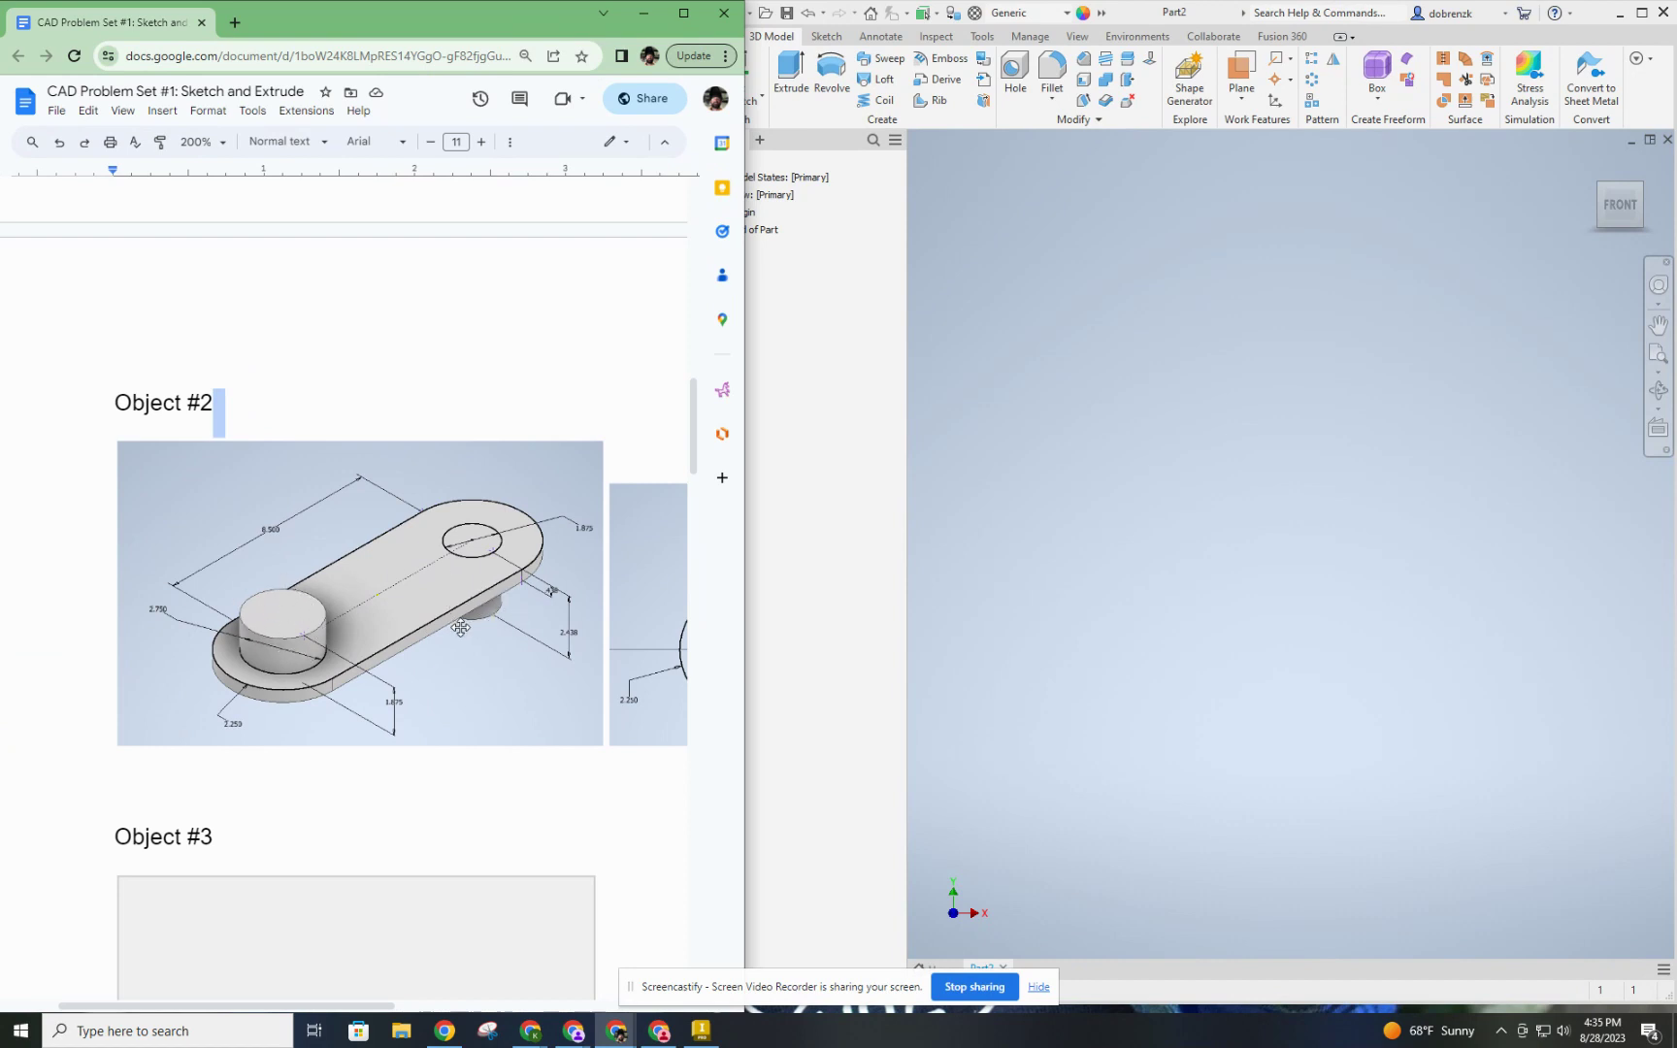
Pan the document right to show Object #2's dimensioned slot sketch with its 2.250 and 1.875 circles.
{"action": "mouse_move", "coordinate": [321, 1006]}
{"action": "left_mouse_down"}
{"action": "mouse_move", "coordinate": [467, 1000]}
{"action": "mouse_move", "coordinate": [544, 970]}
{"action": "left_mouse_up"}
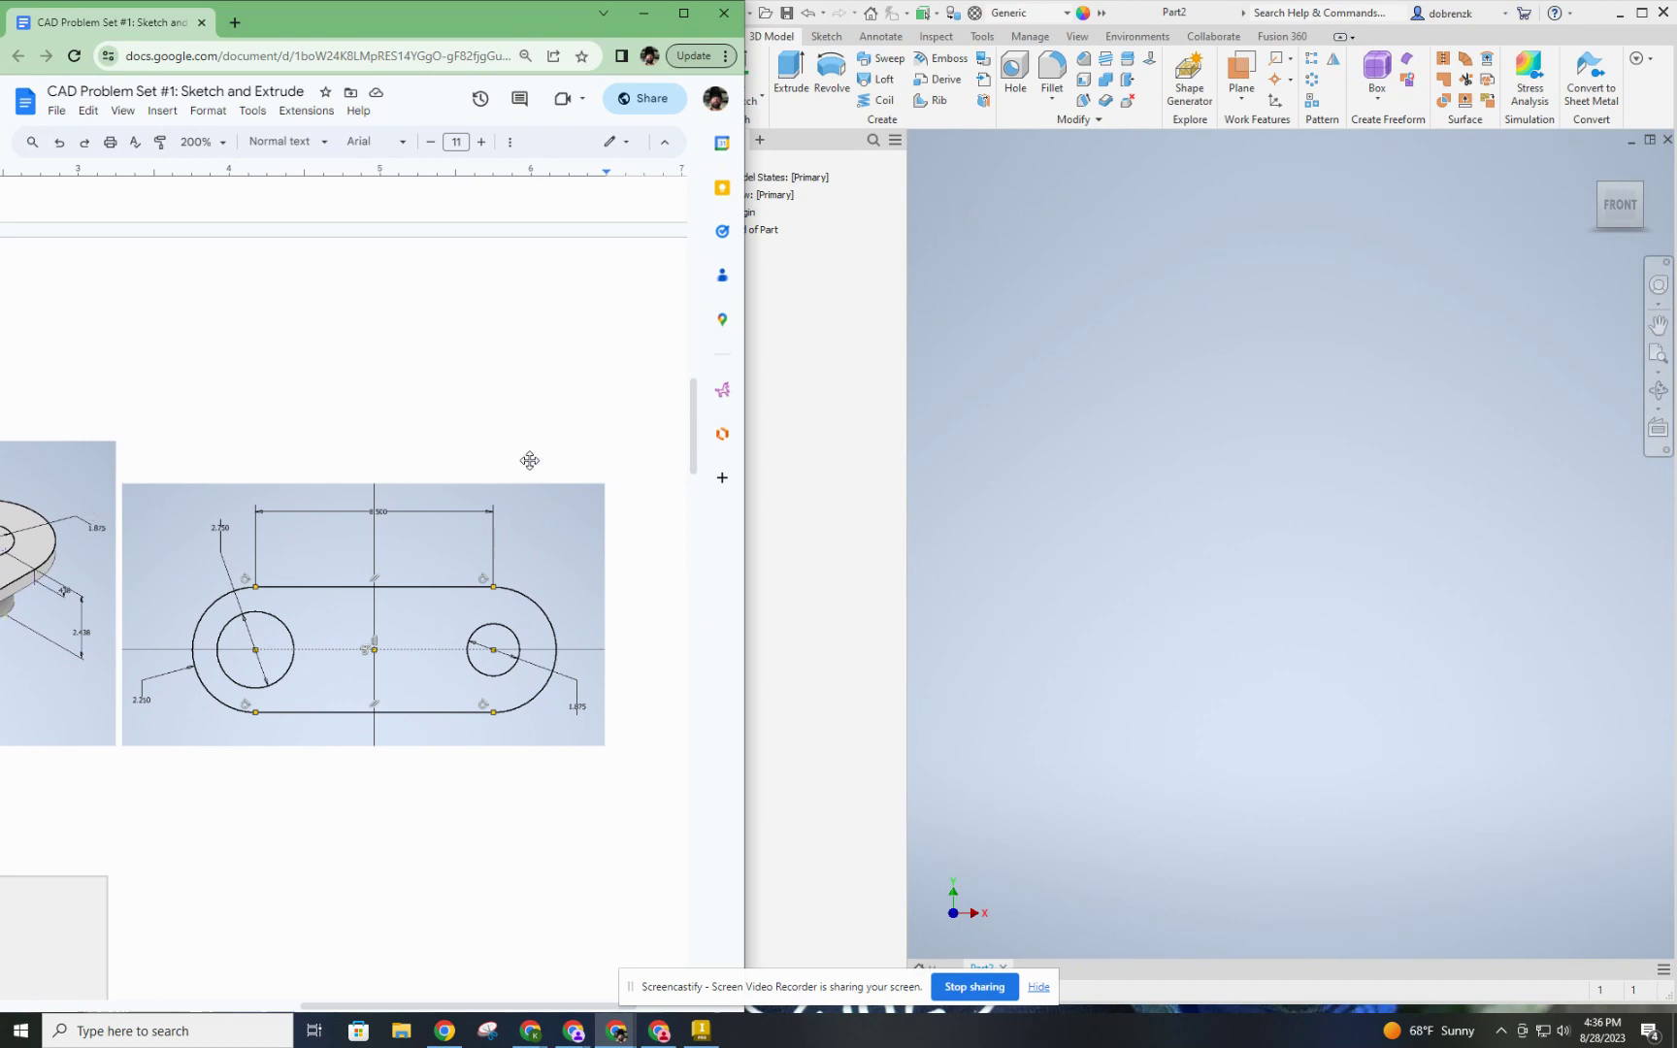
Start a new 2D sketch on Part2's XZ origin plane in Inventor.
{"action": "left_click", "coordinate": [966, 365]}
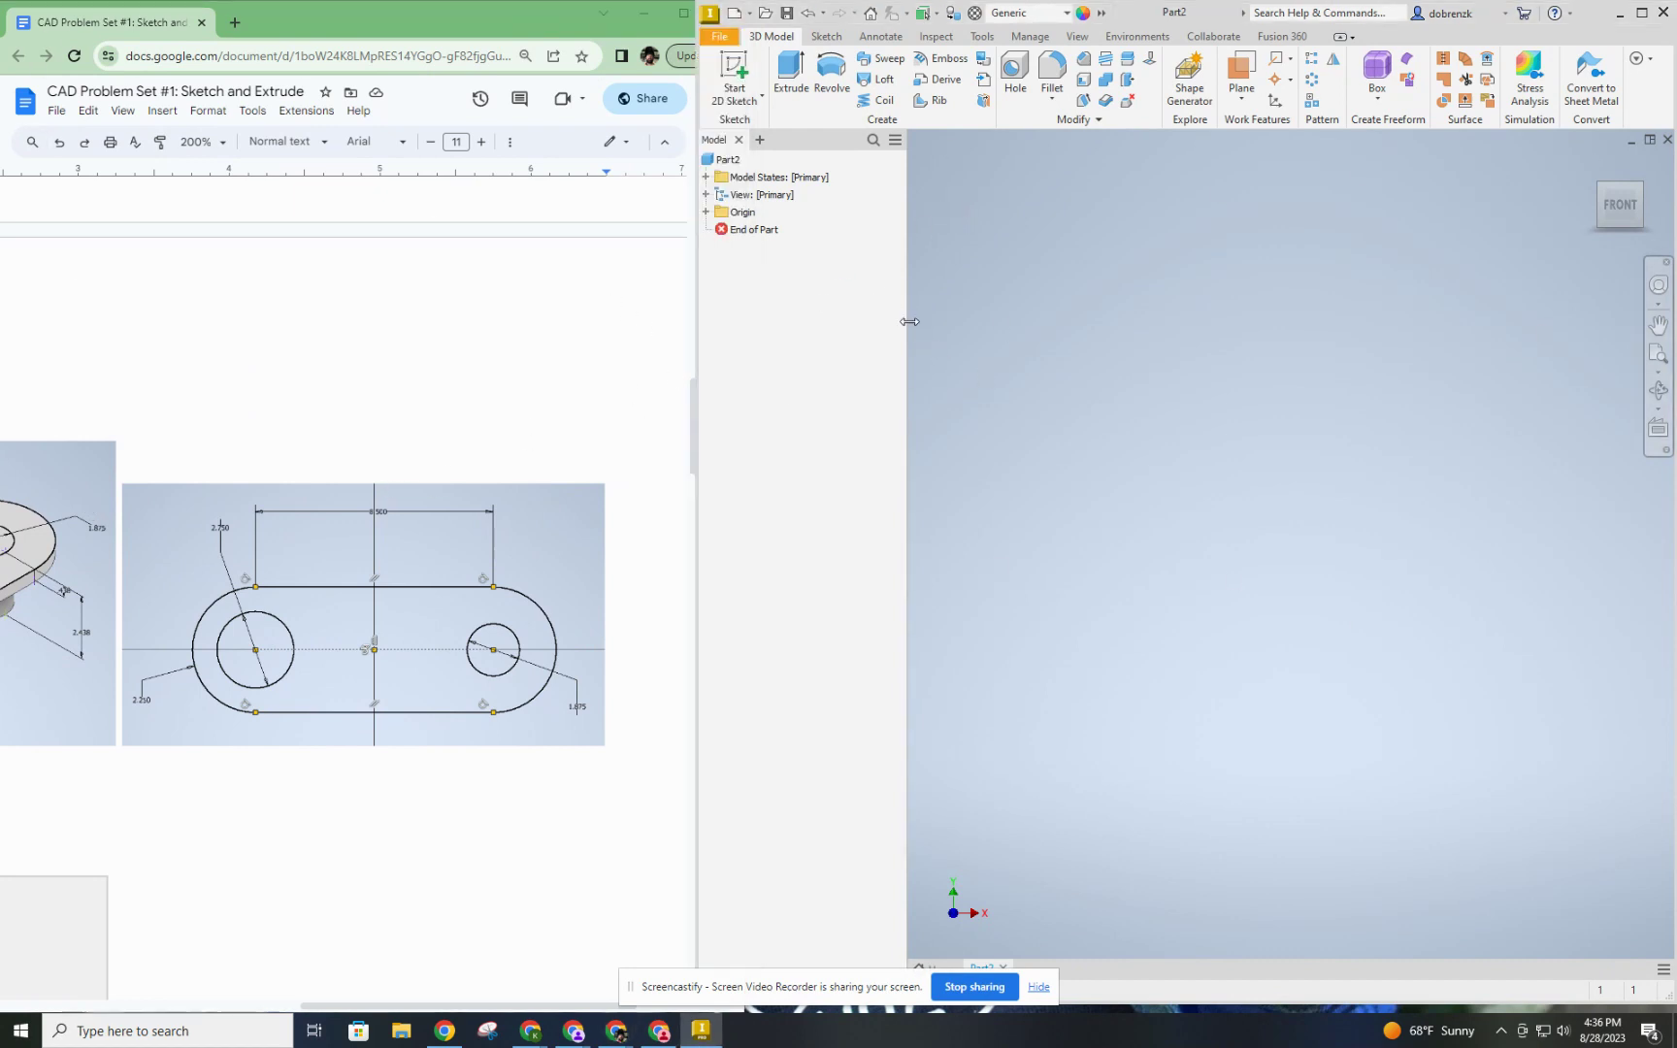
{"action": "left_click", "coordinate": [735, 76]}
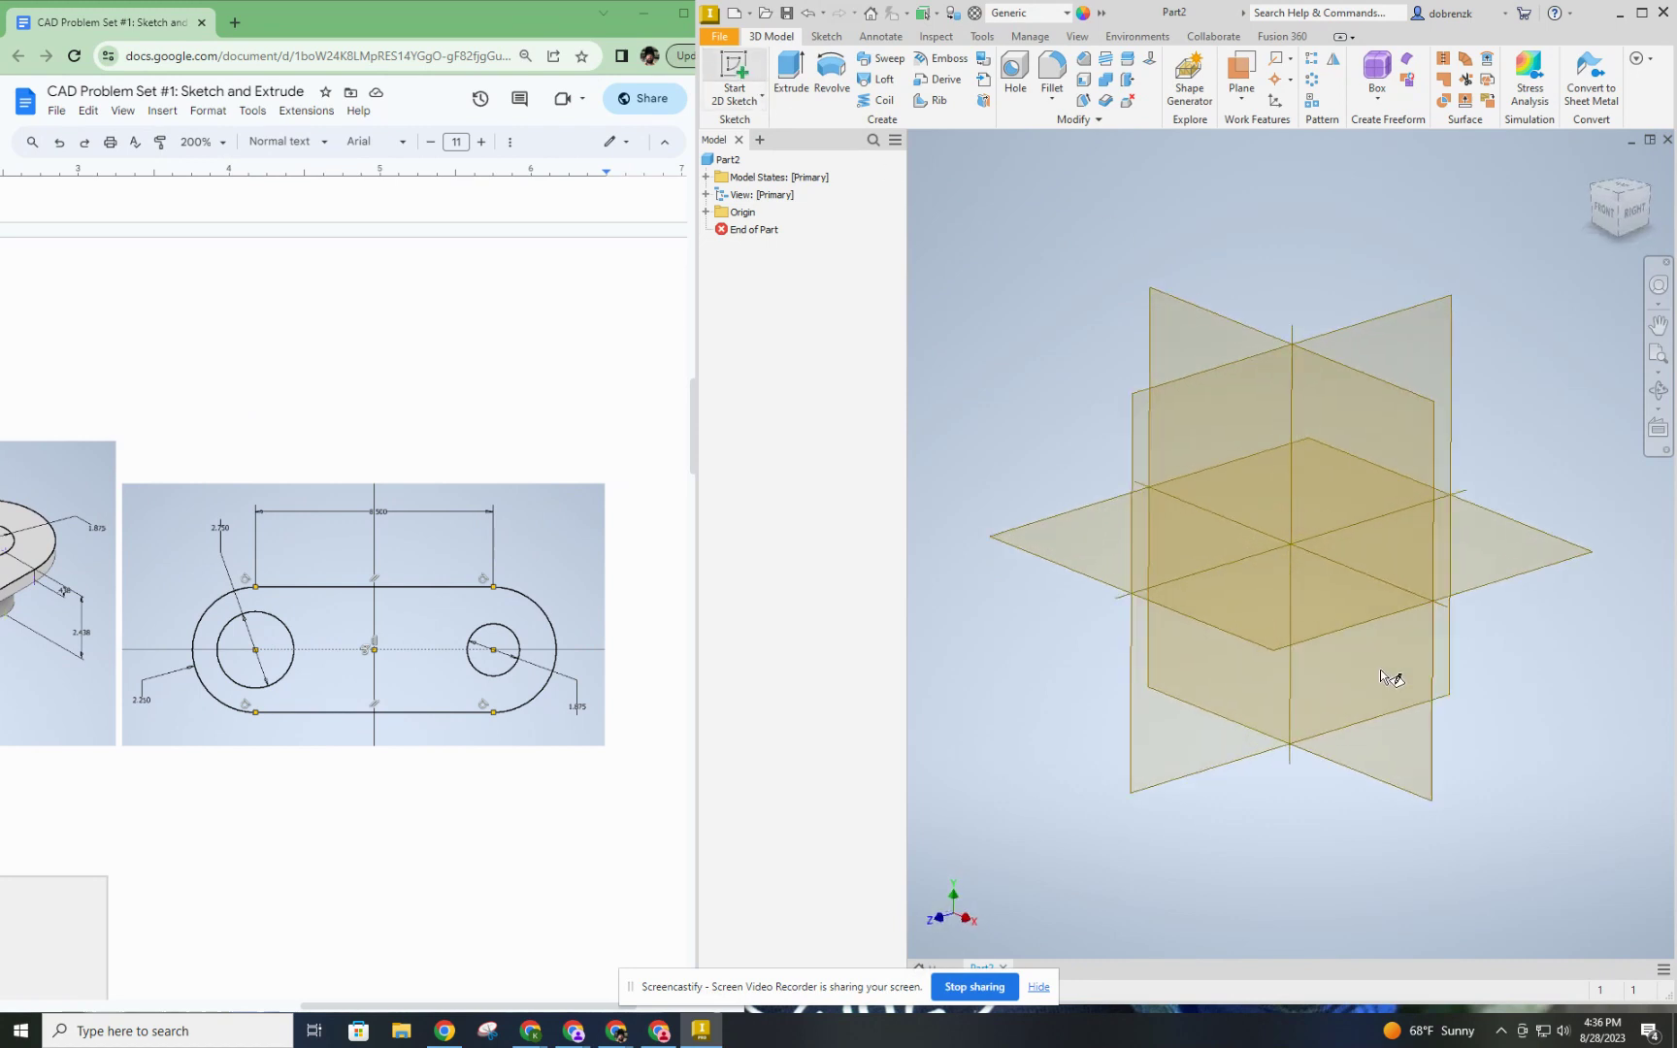
{"action": "left_click", "coordinate": [1312, 612]}
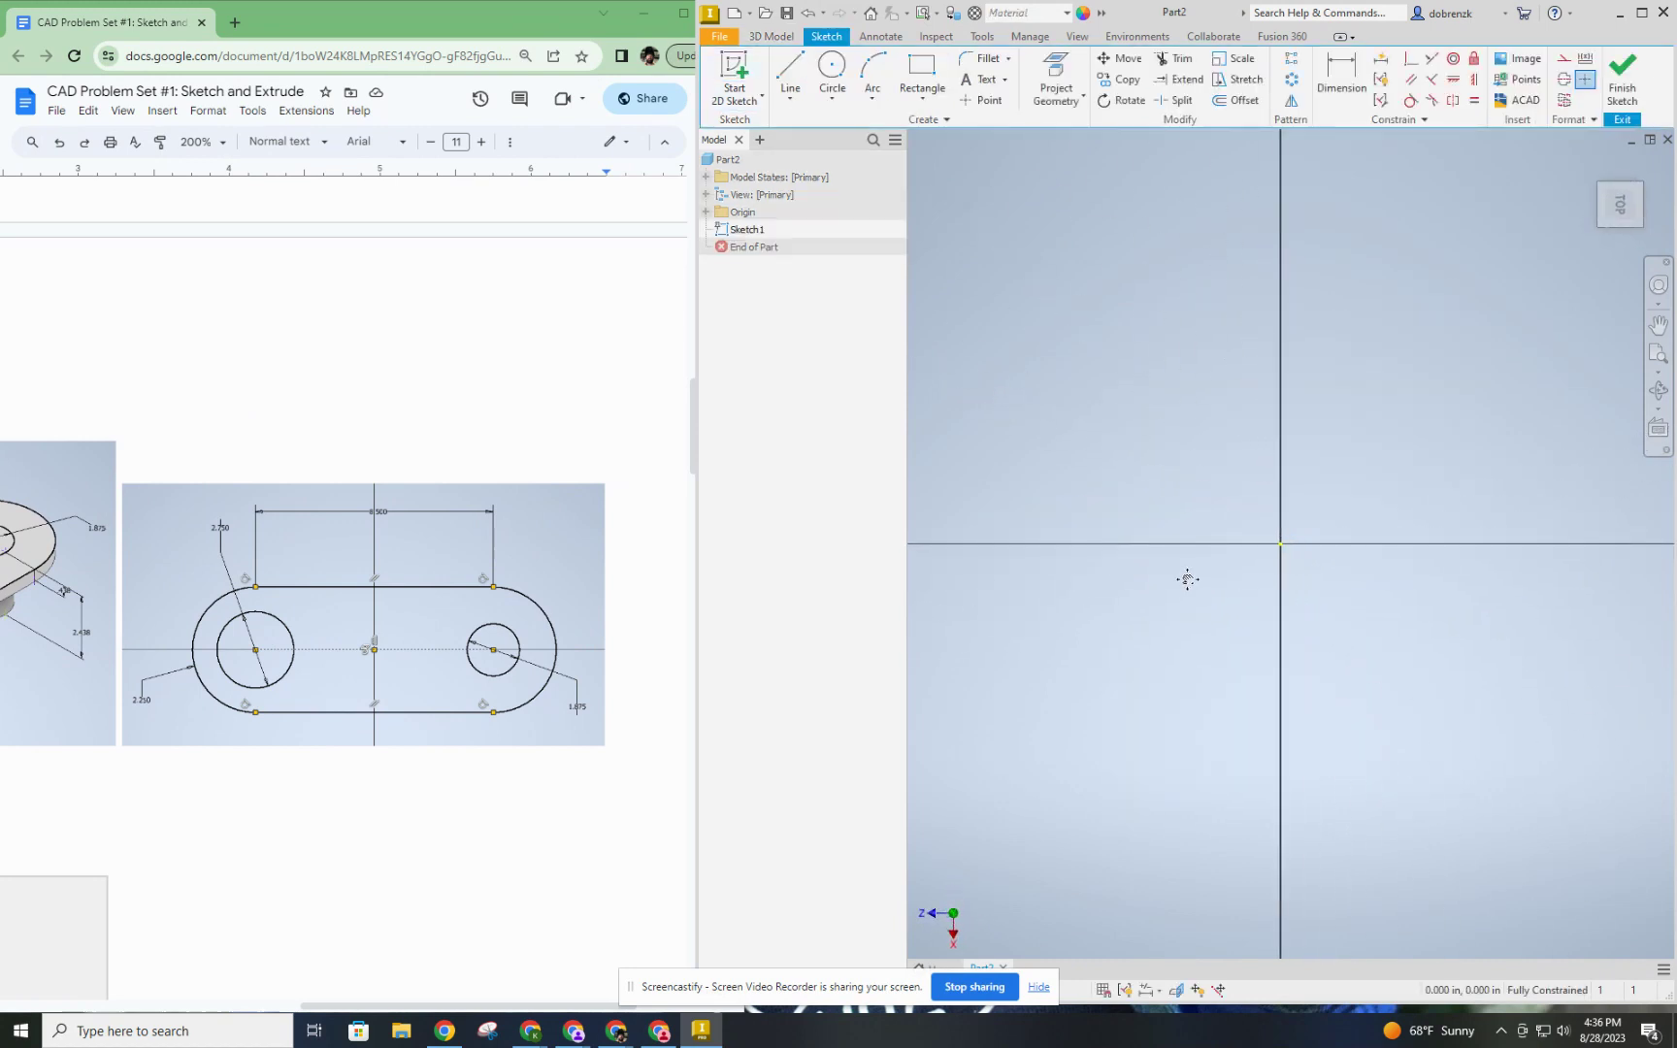
{"action": "left_click", "coordinate": [923, 101]}
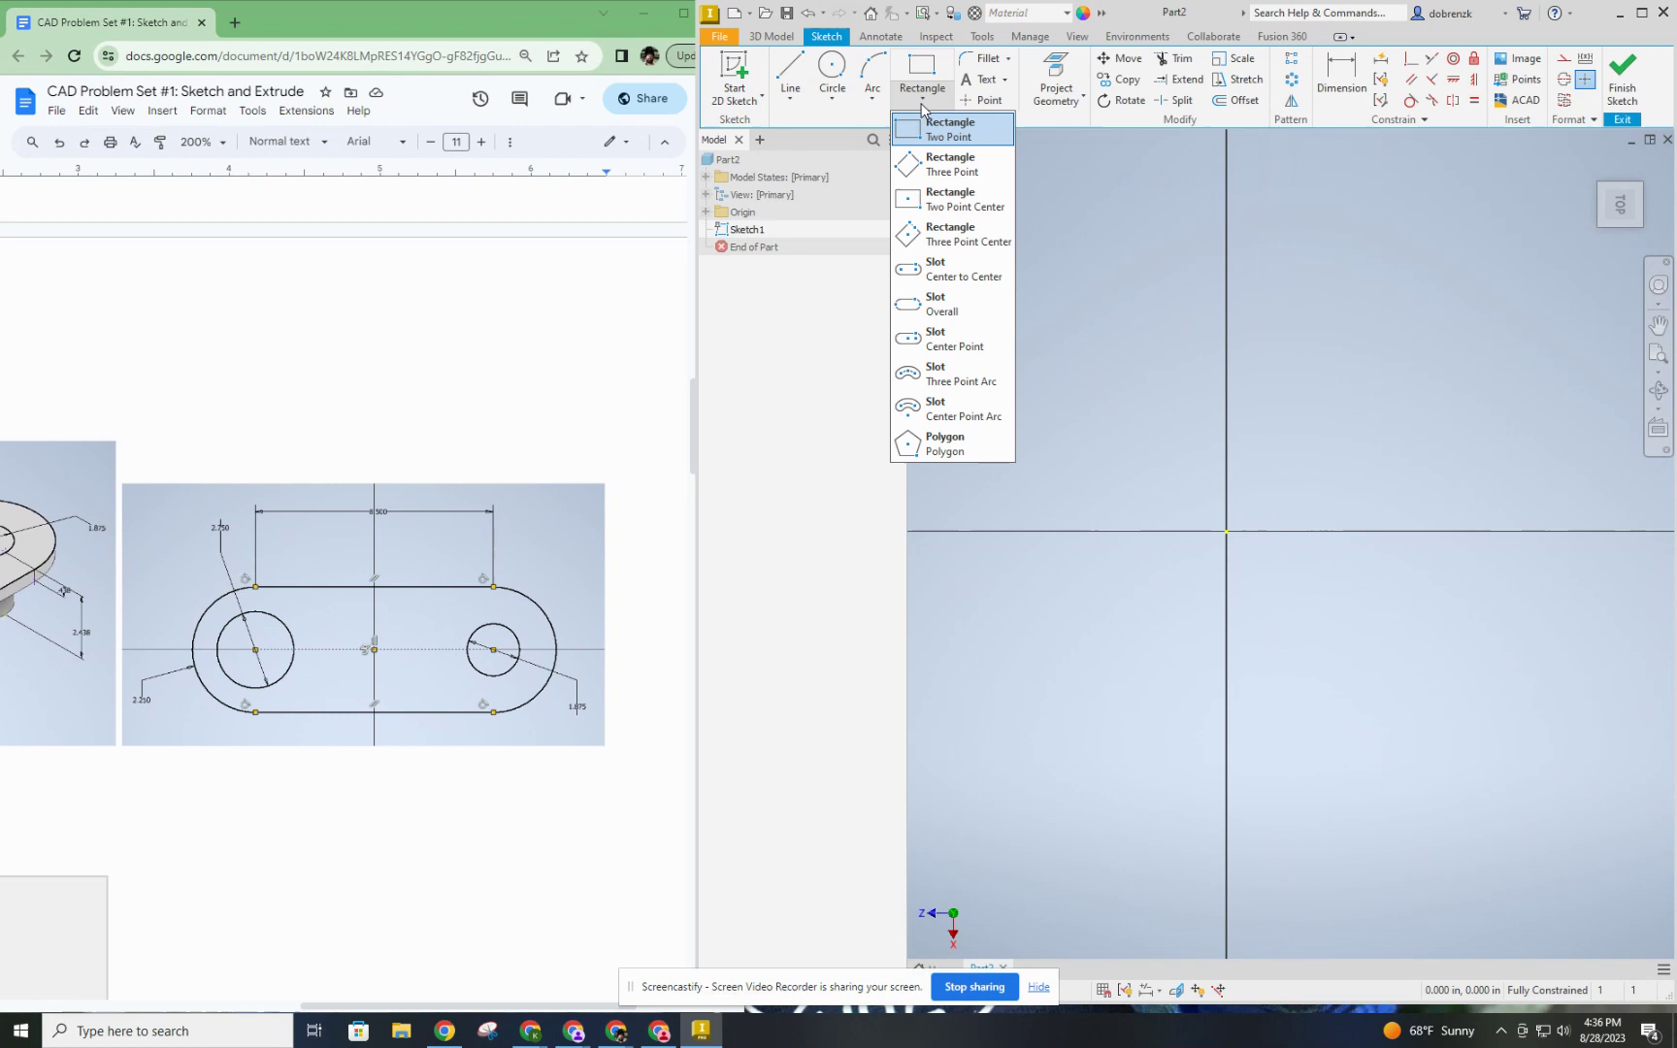
Draw a center-to-center slot with both arc centres on the horizontal axis, centred on the origin.
{"action": "left_click", "coordinate": [919, 272]}
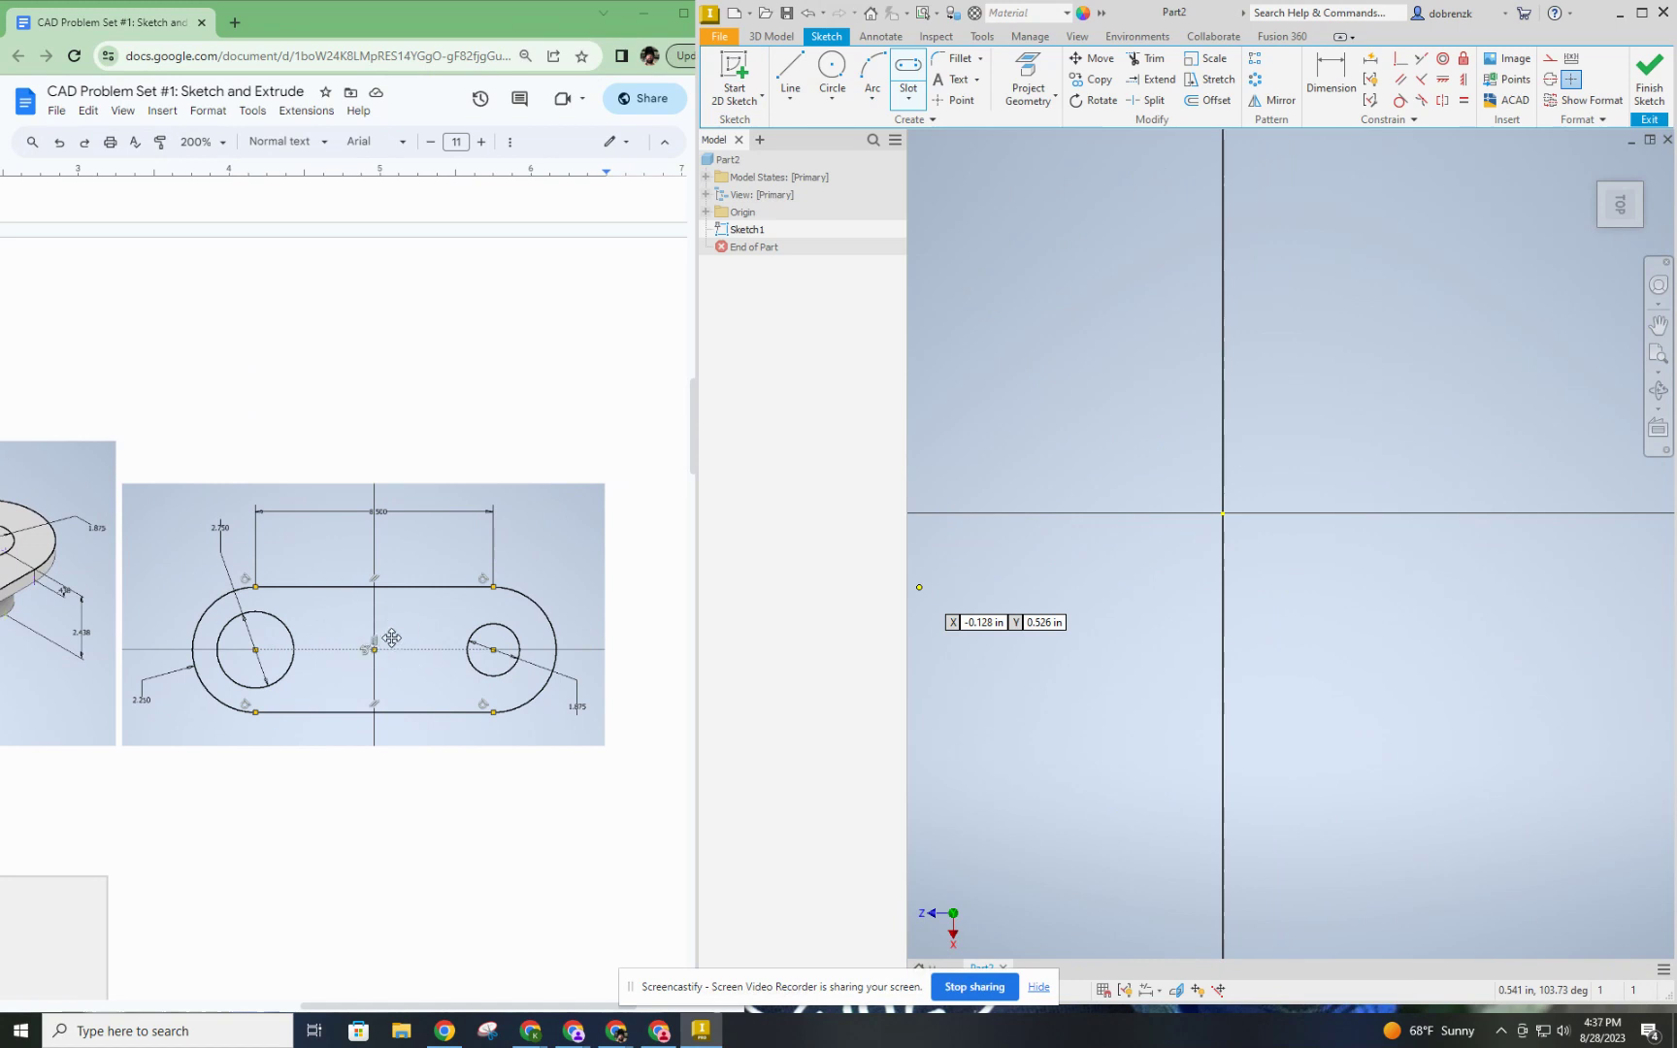
{"action": "left_click", "coordinate": [998, 512]}
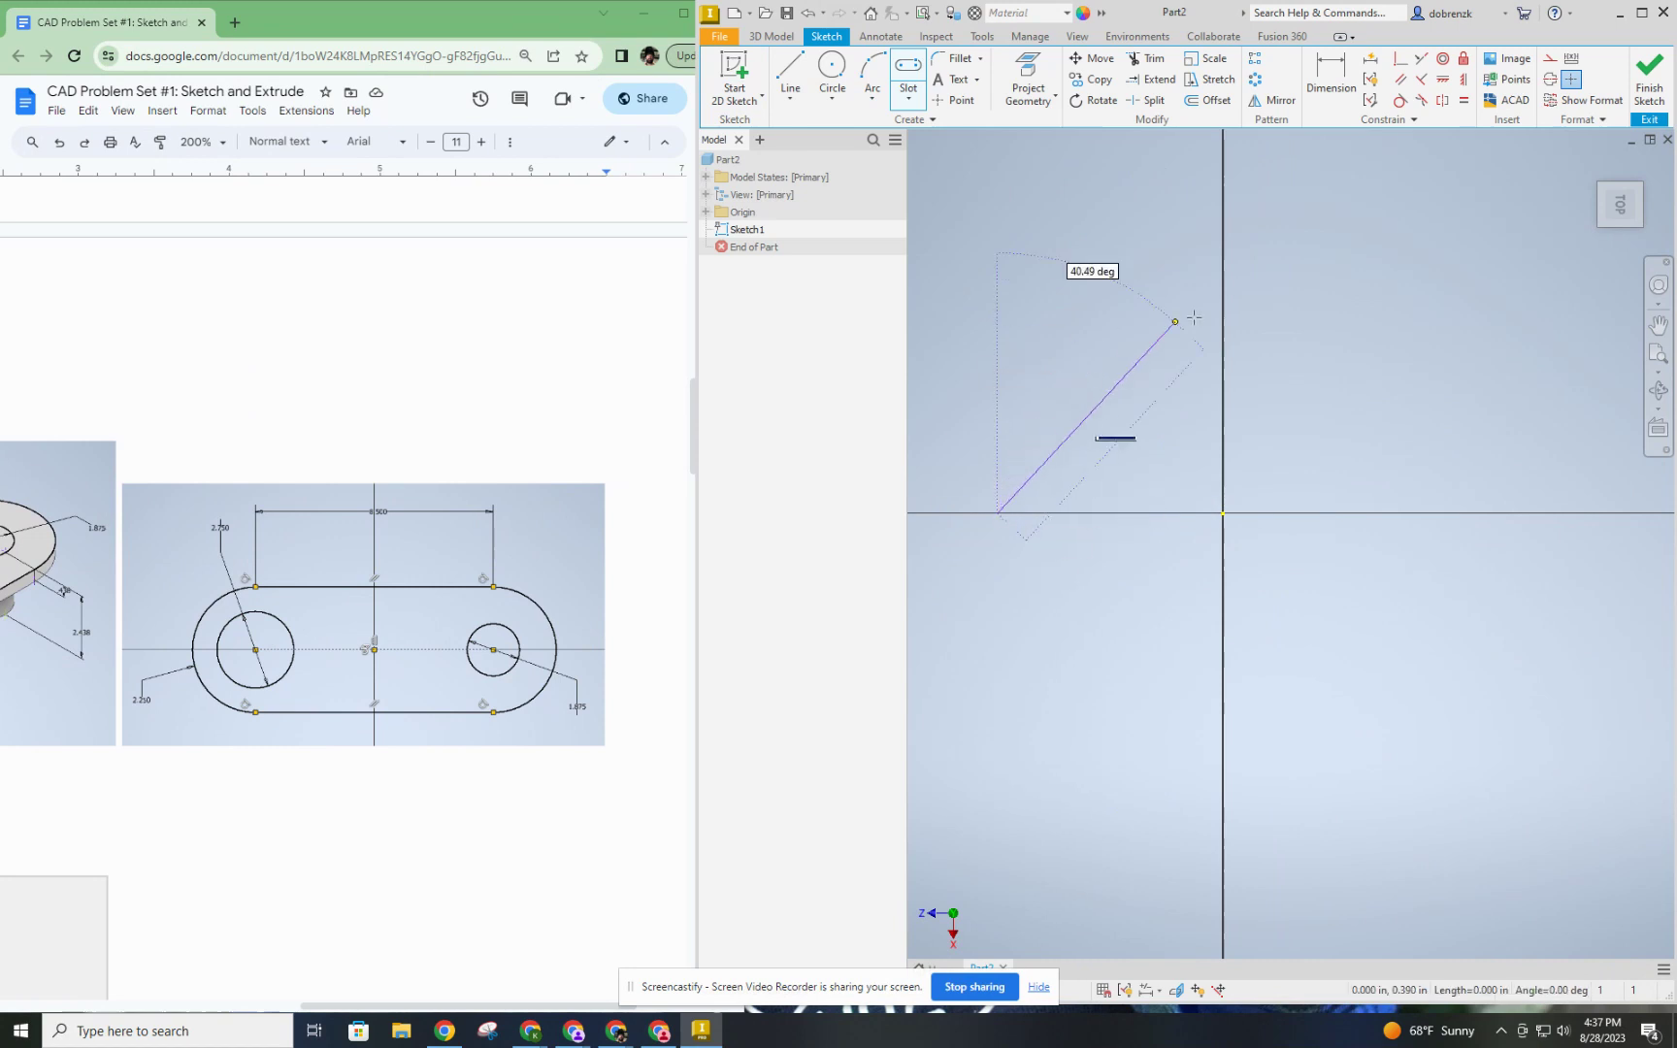
{"action": "left_click", "coordinate": [1481, 511]}
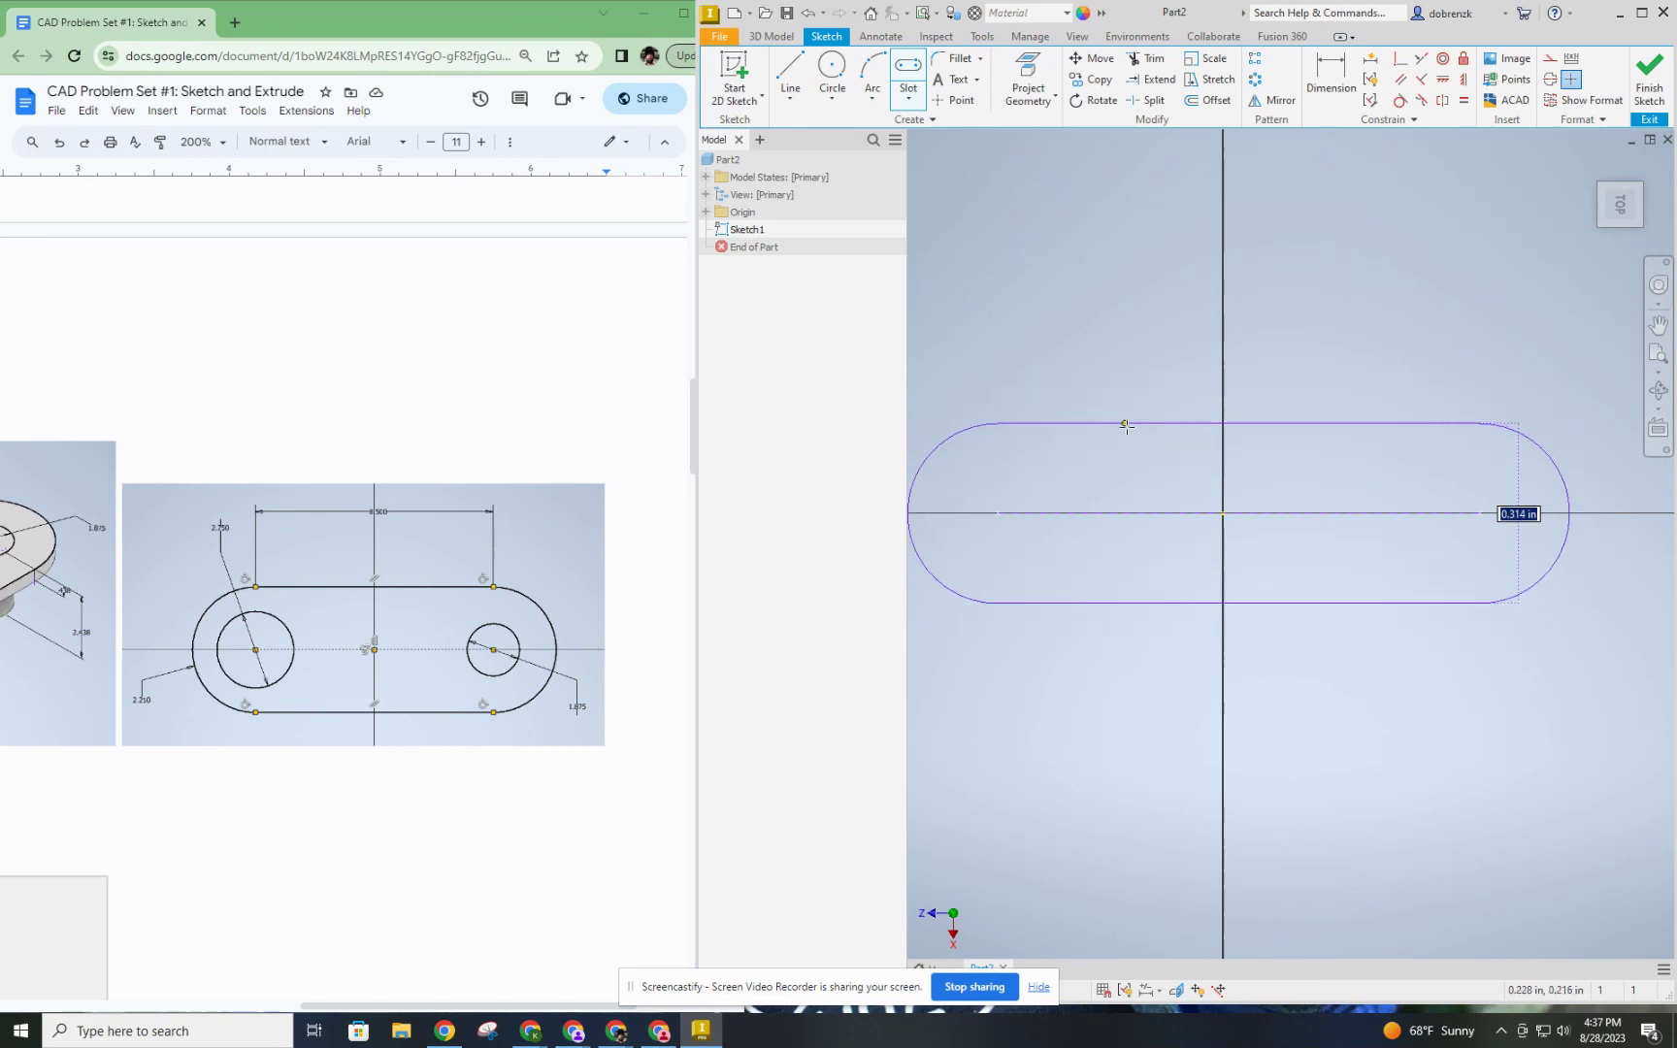
{"action": "middle_click_drag", "start_coordinate": [1142, 424], "coordinate": [1153, 423]}
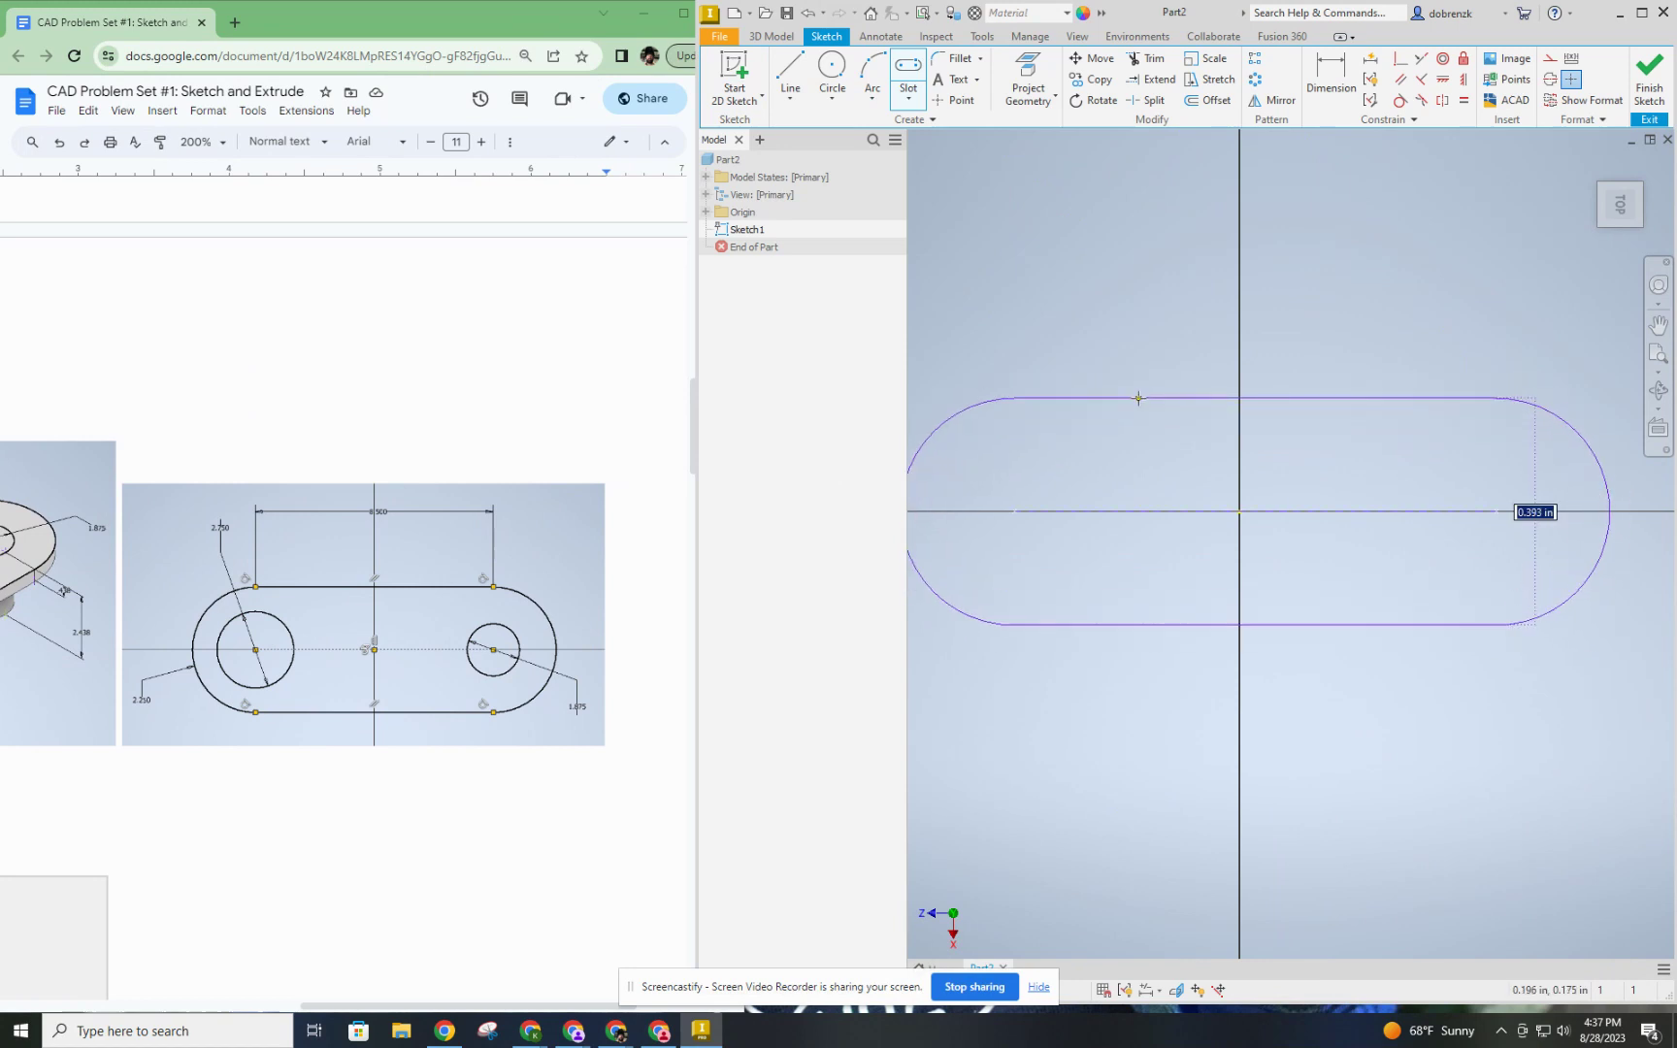
{"action": "middle_click_drag", "start_coordinate": [1139, 398], "coordinate": [1148, 400]}
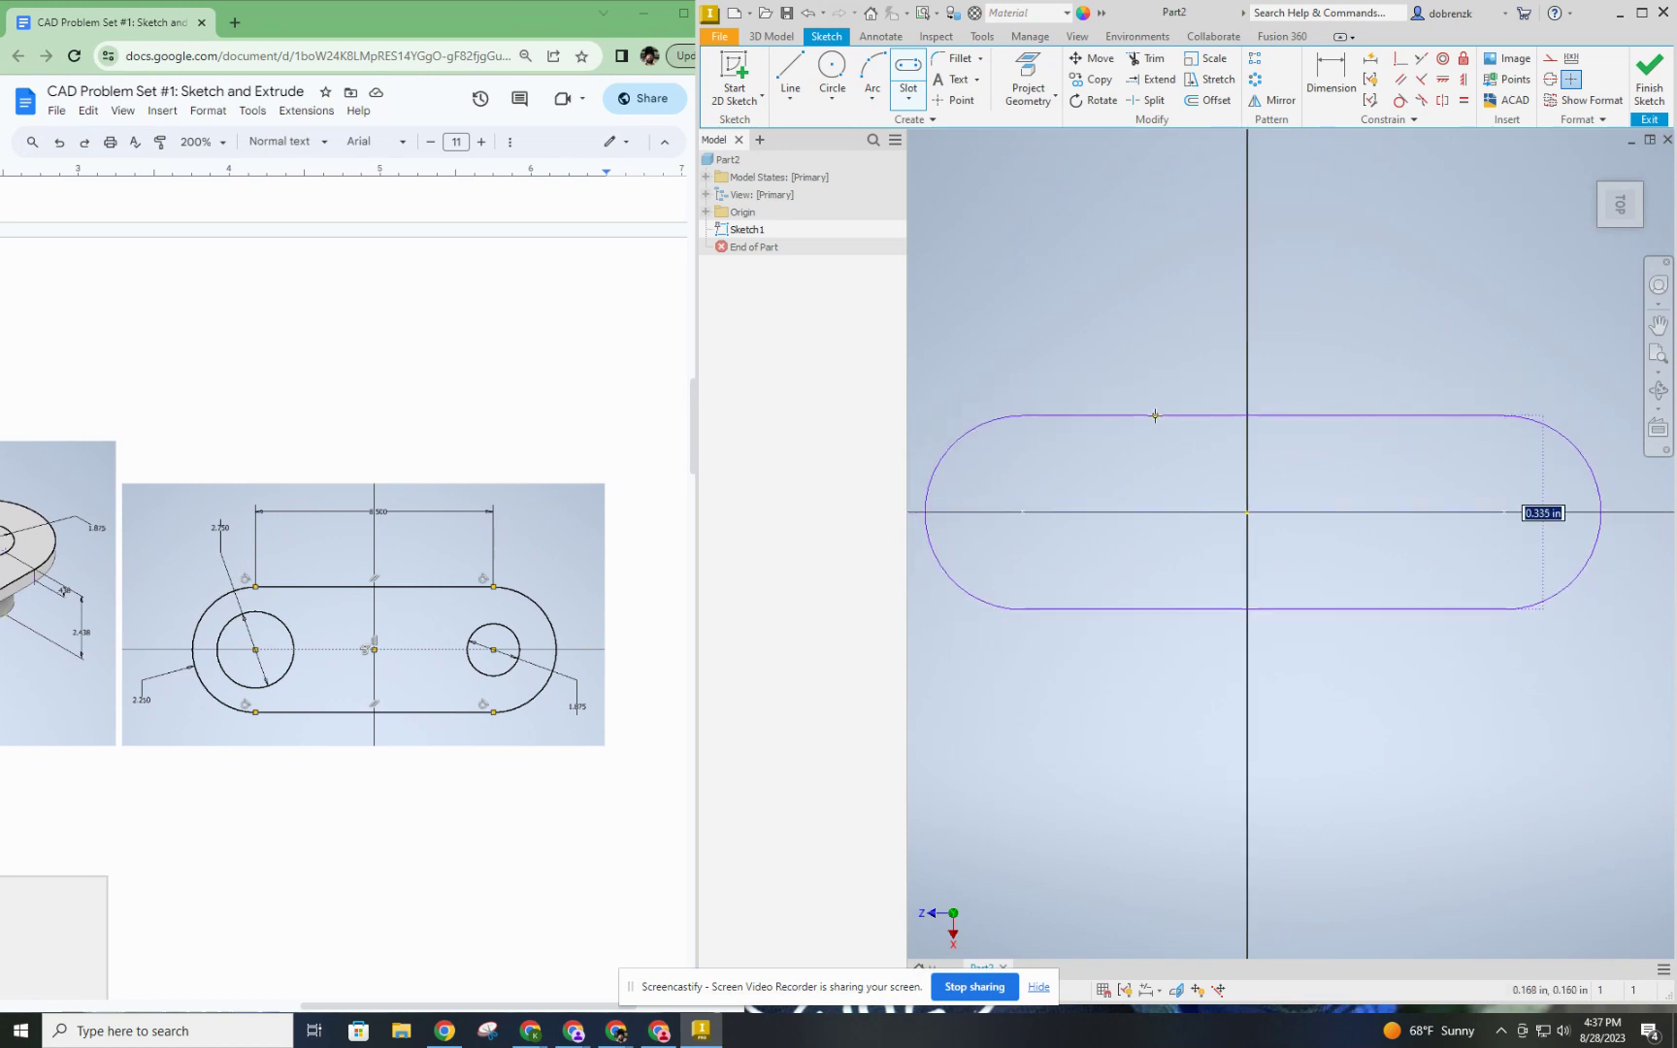
{"action": "left_click", "coordinate": [1163, 409]}
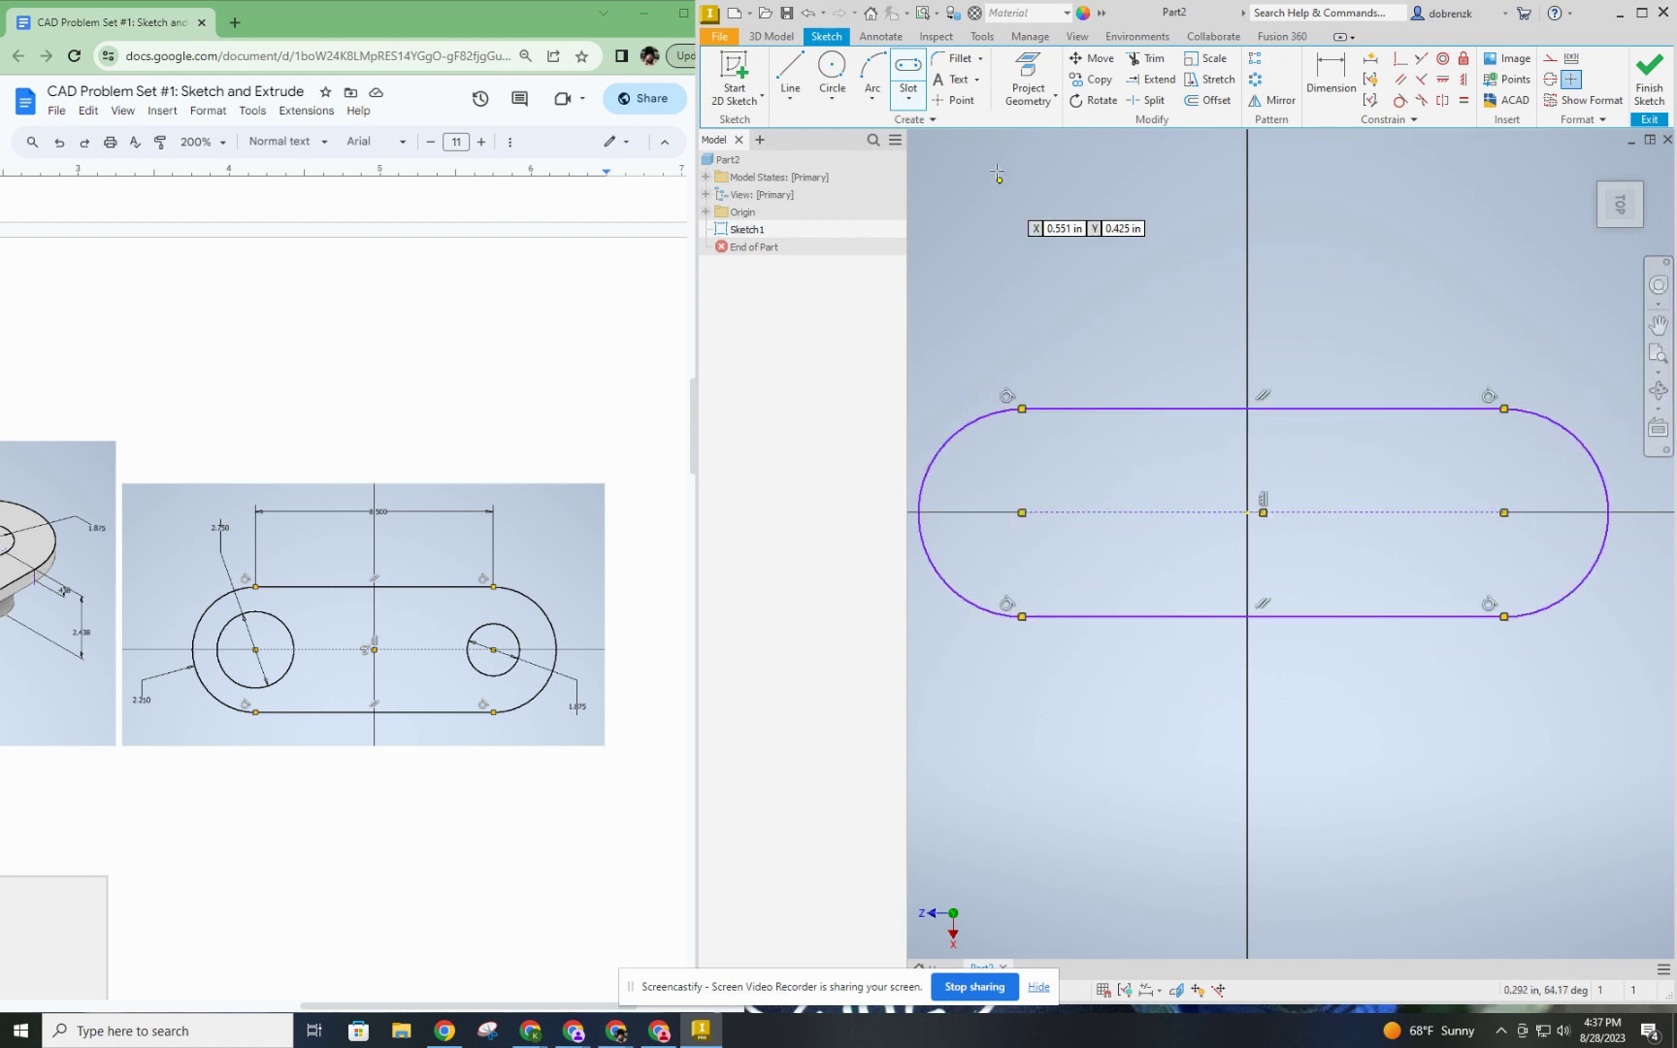
Draw a circle inside each rounded end of the slot.
{"action": "key", "text": "c"}
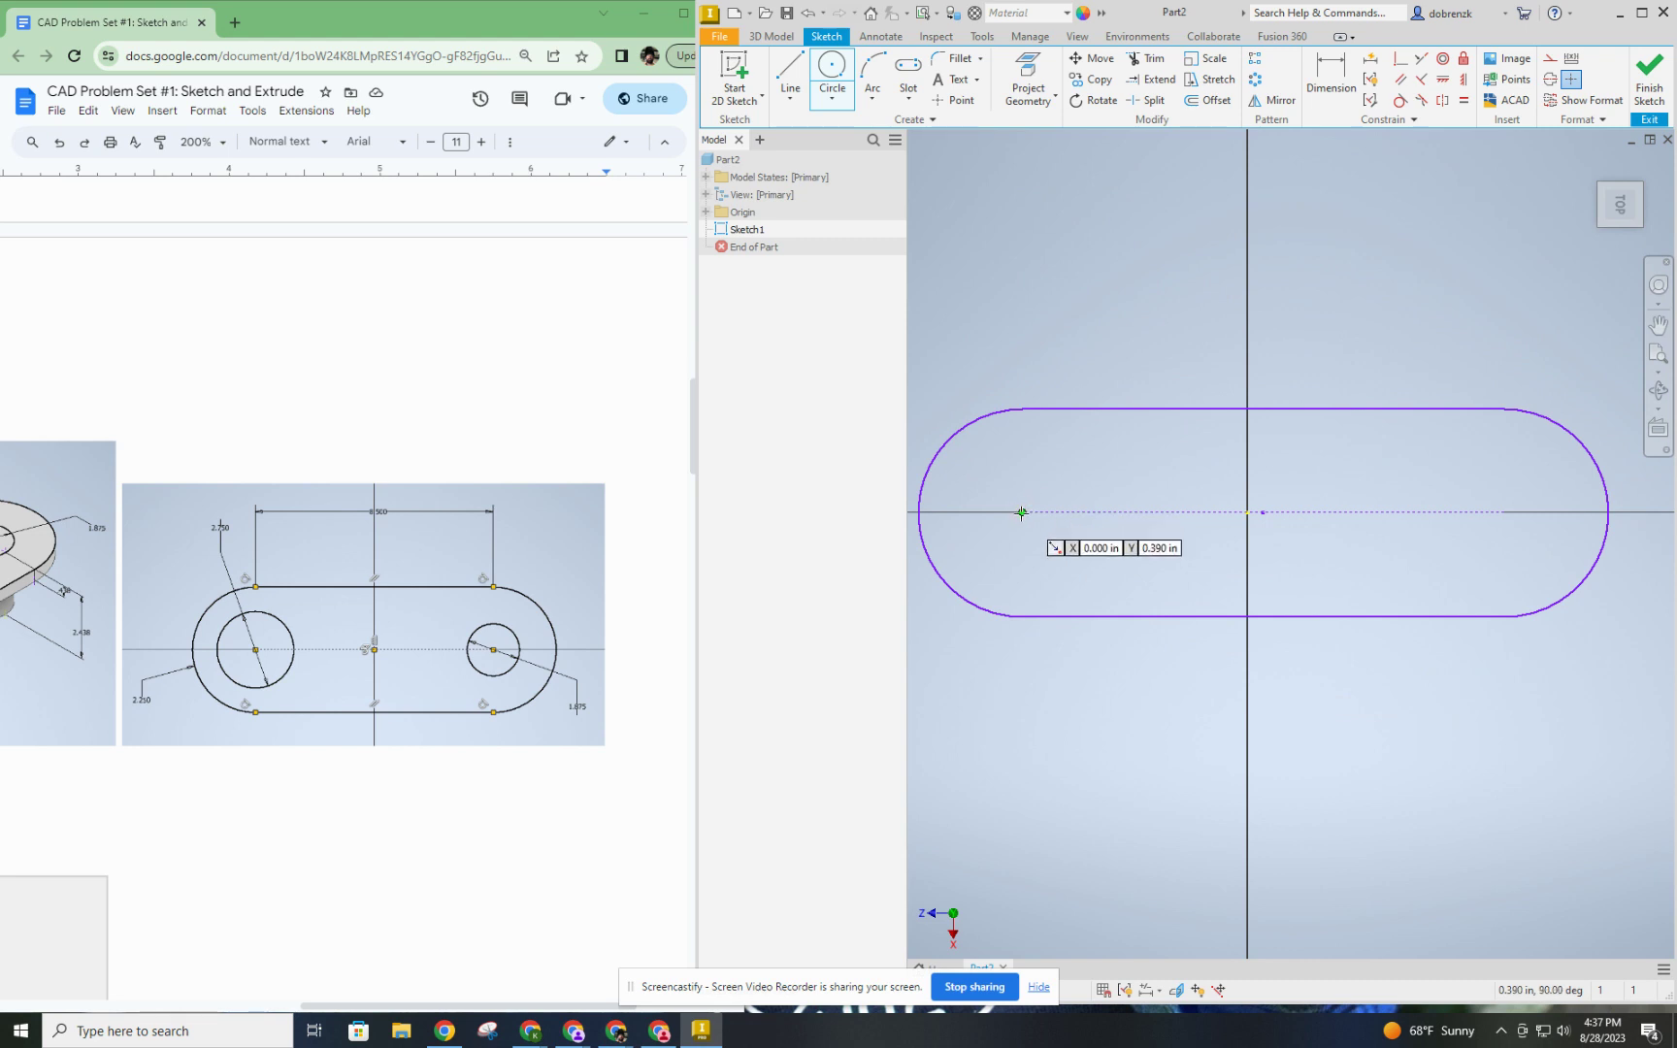
{"action": "left_click", "coordinate": [1022, 511]}
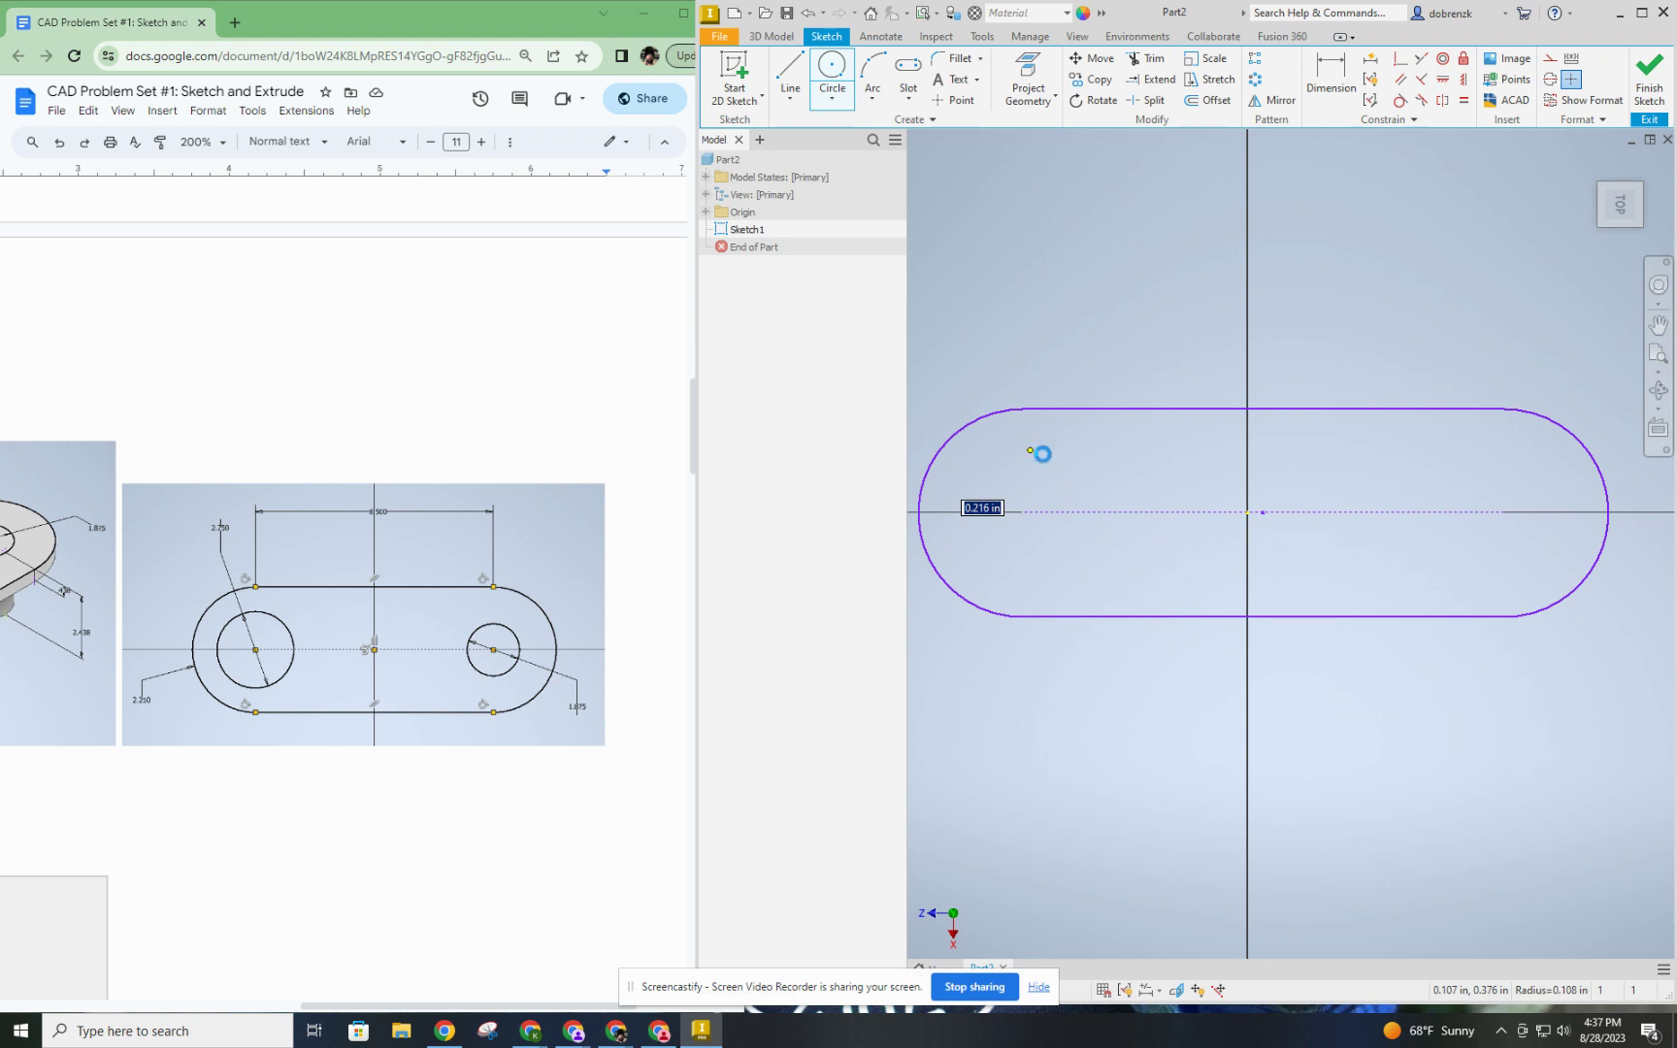
{"action": "left_click", "coordinate": [1042, 453]}
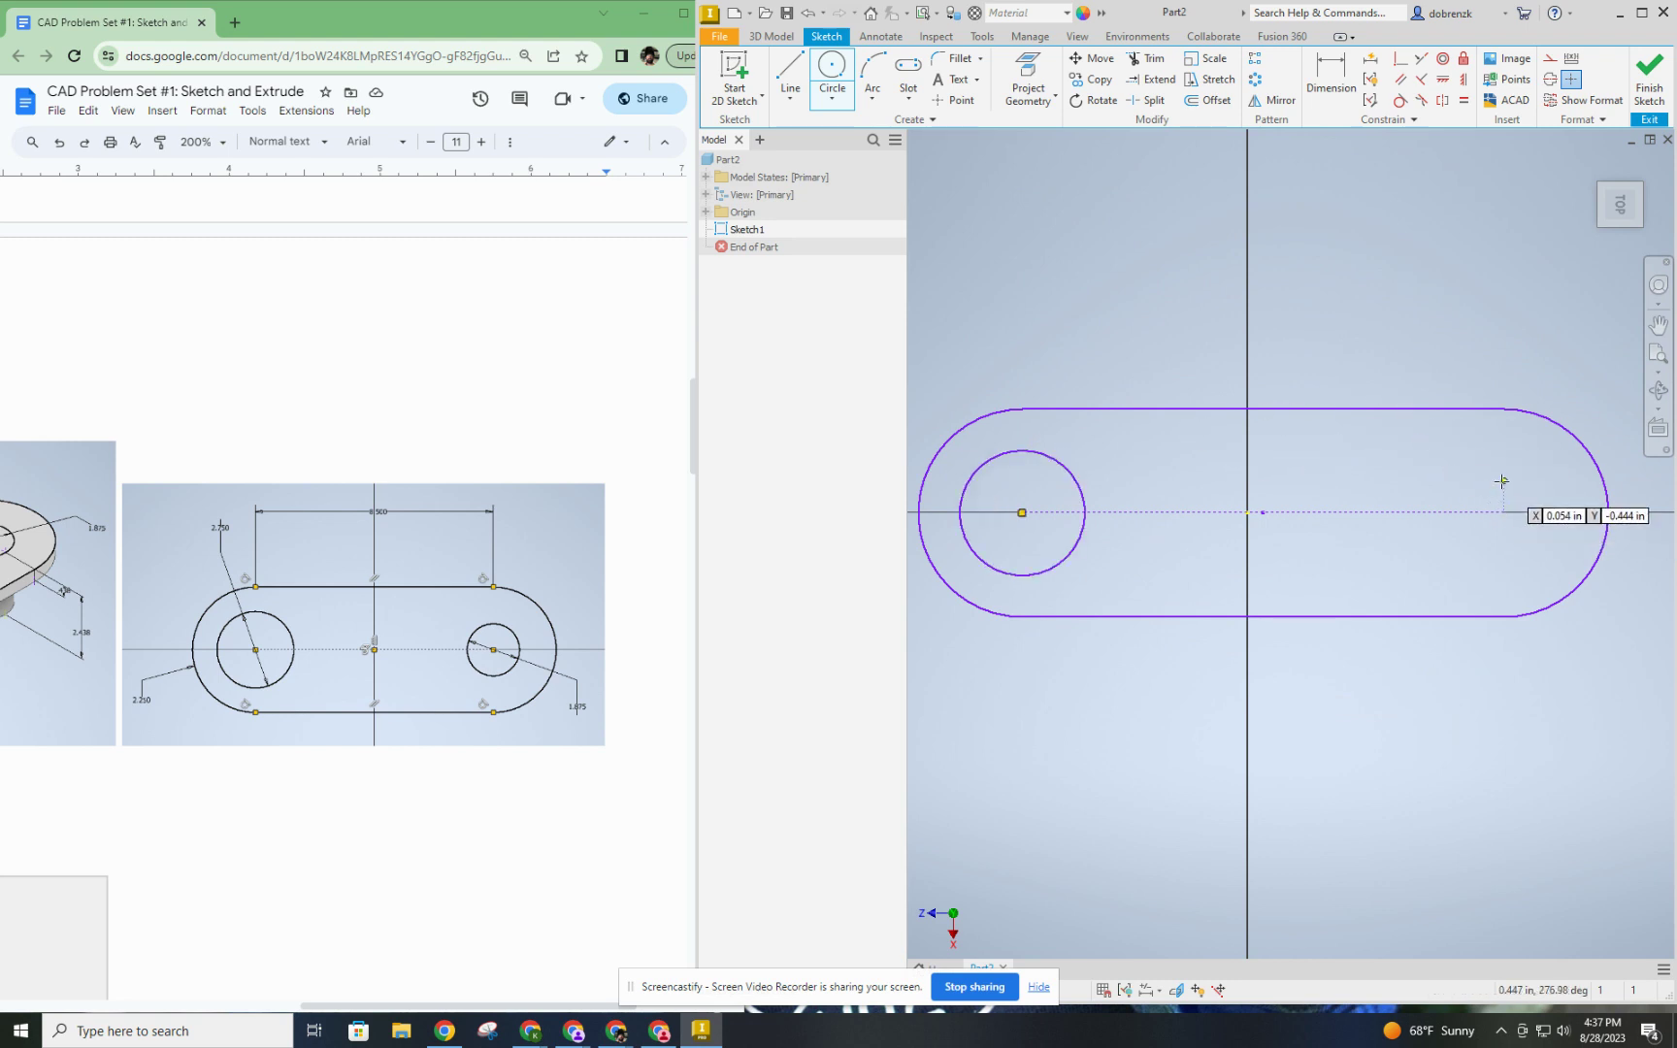
{"action": "left_click", "coordinate": [1503, 512]}
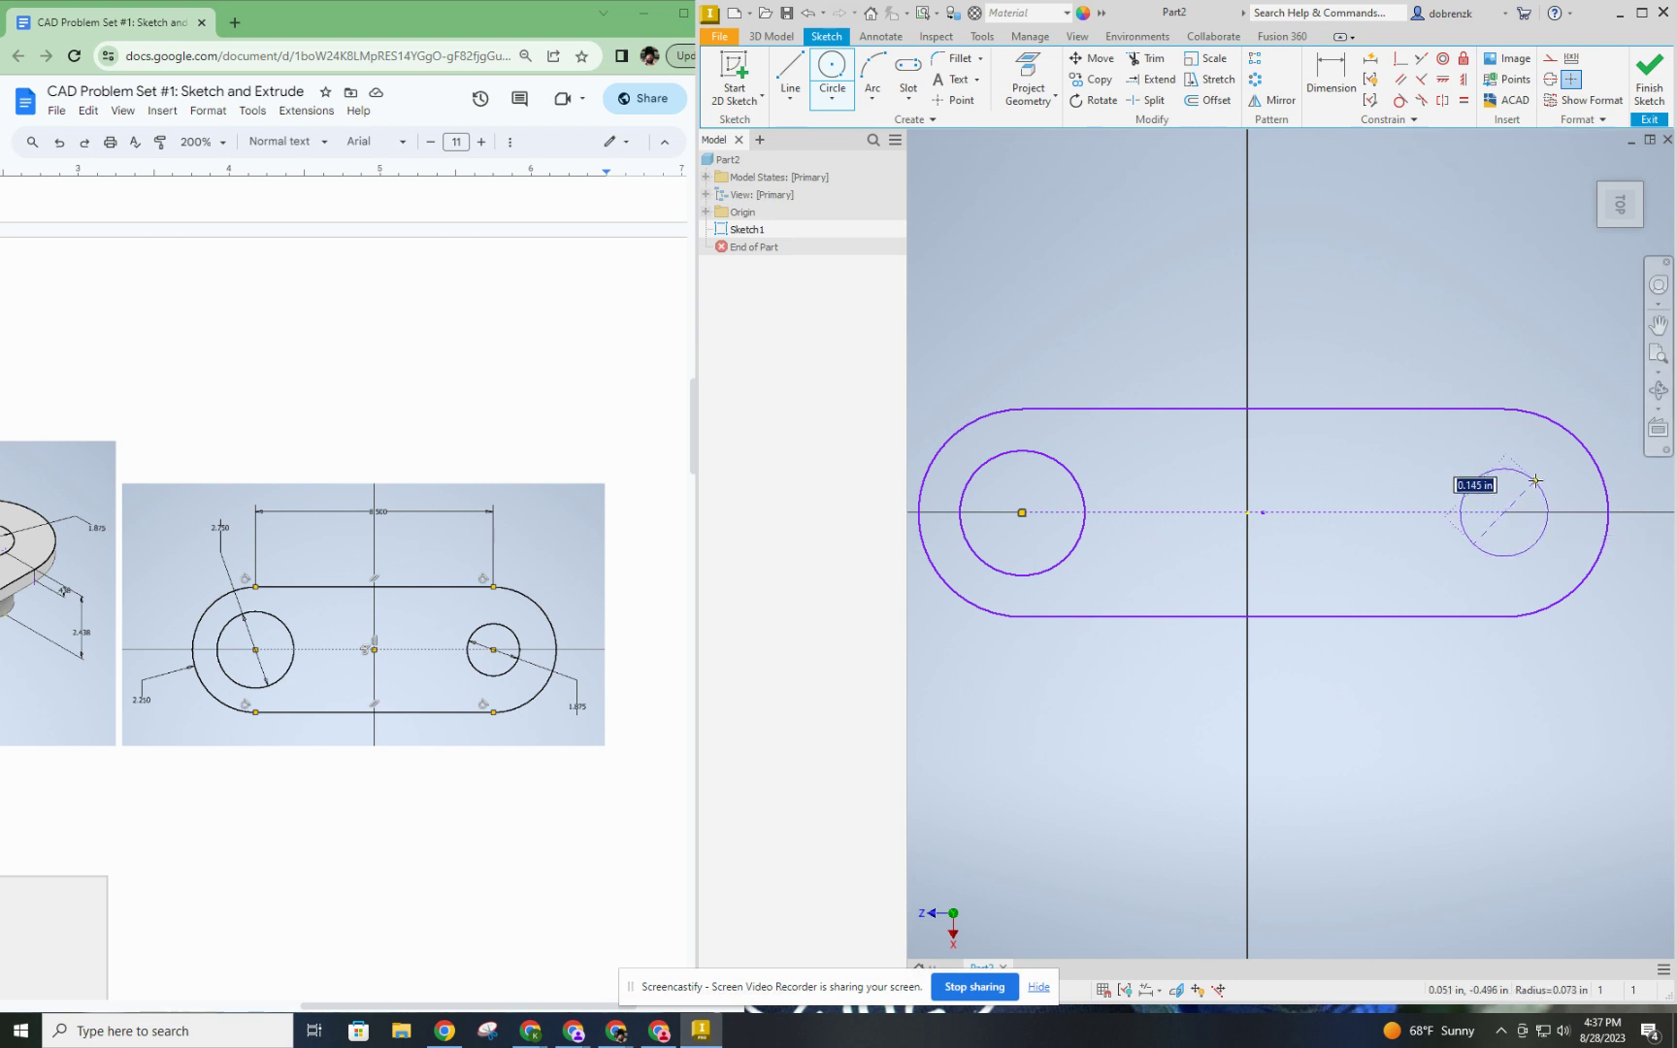
{"action": "key", "text": "Escape"}
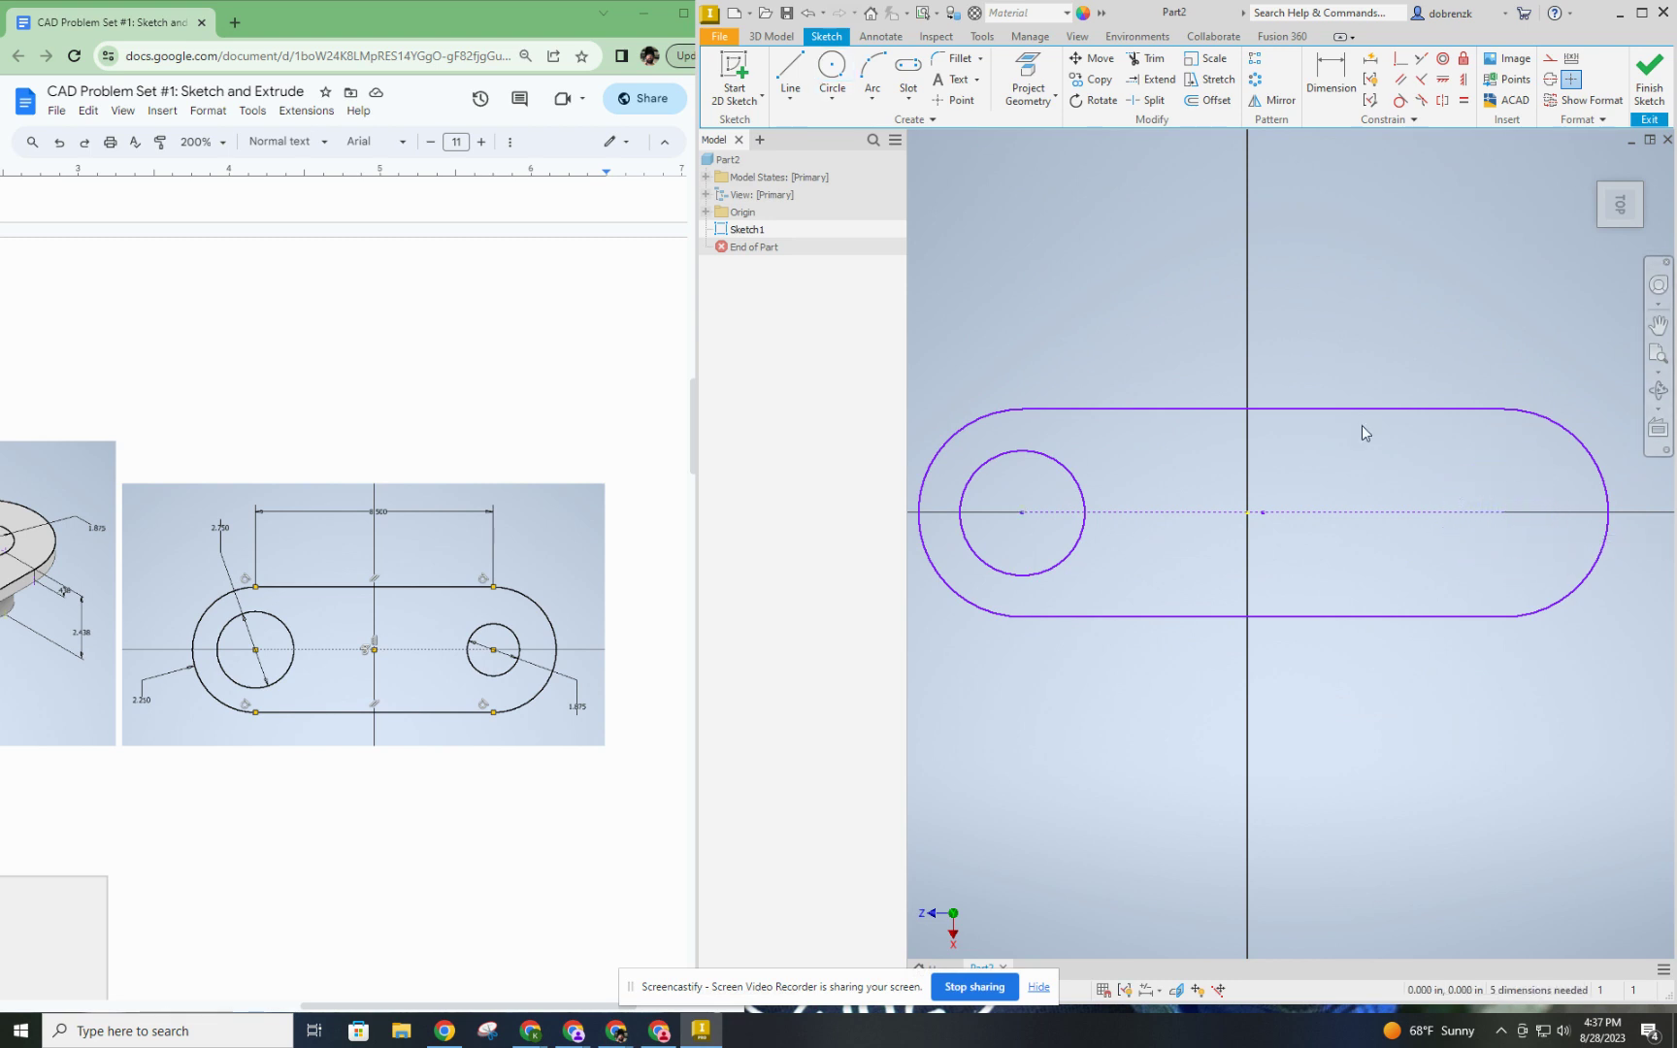
{"action": "left_click", "coordinate": [832, 68]}
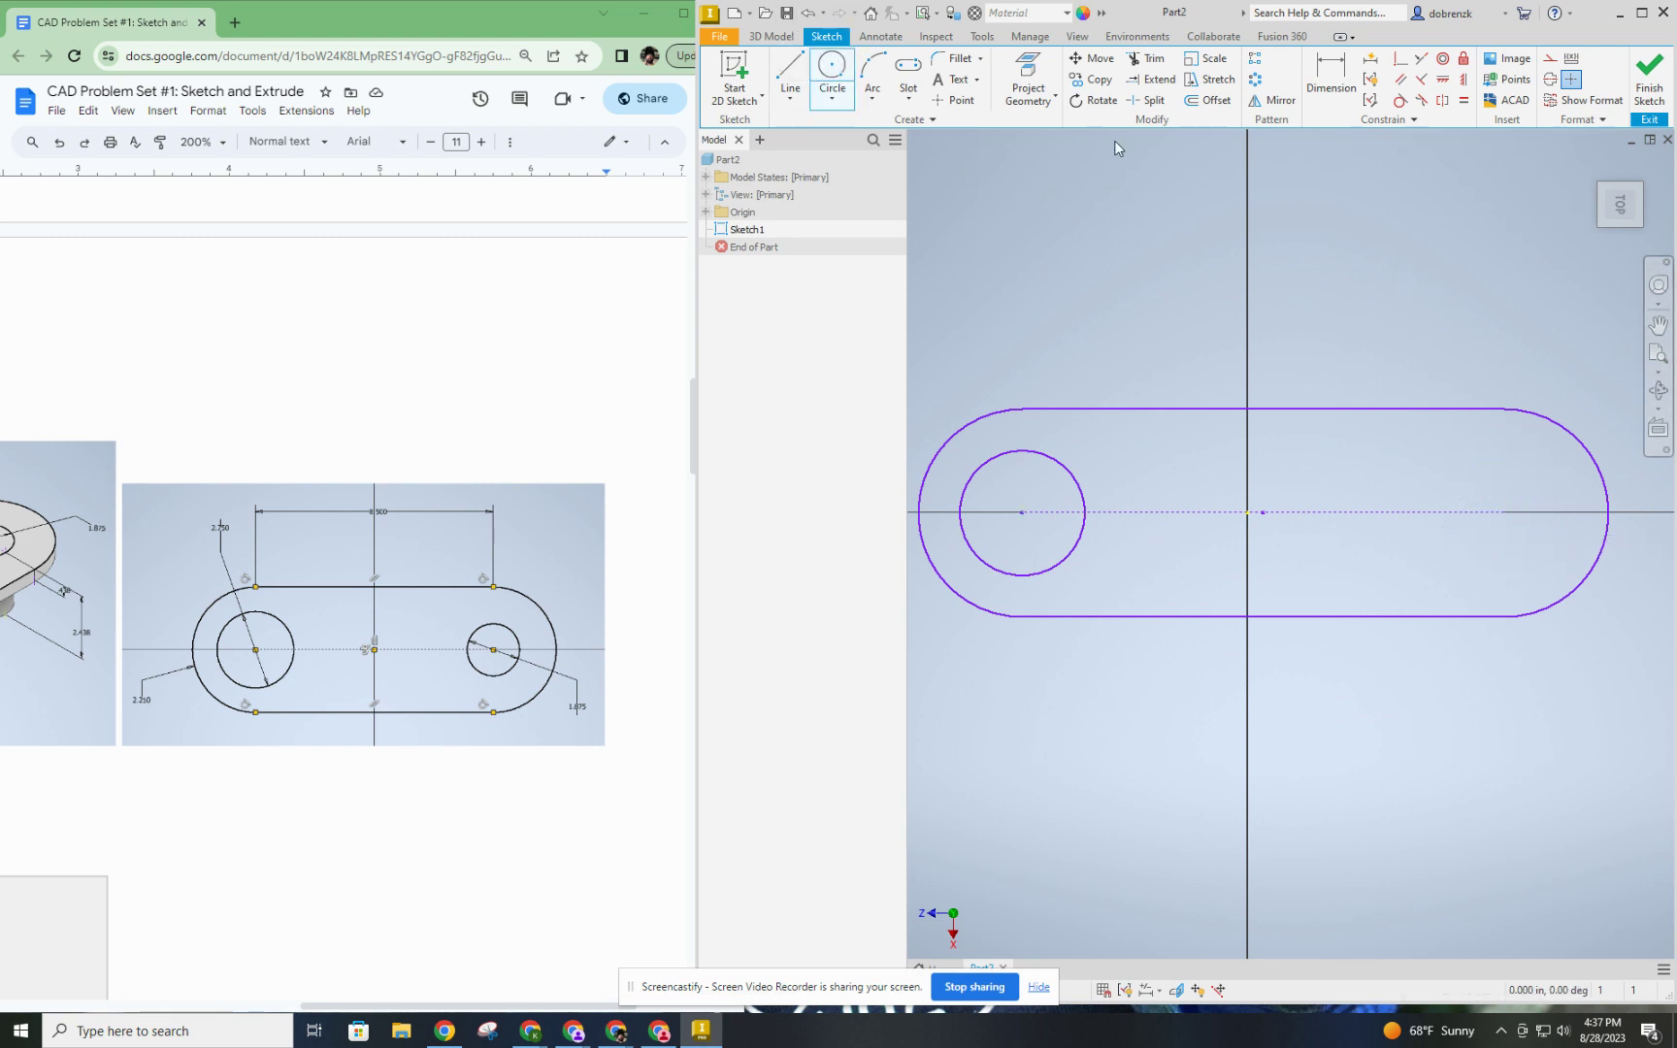
{"action": "left_click", "coordinate": [1505, 492]}
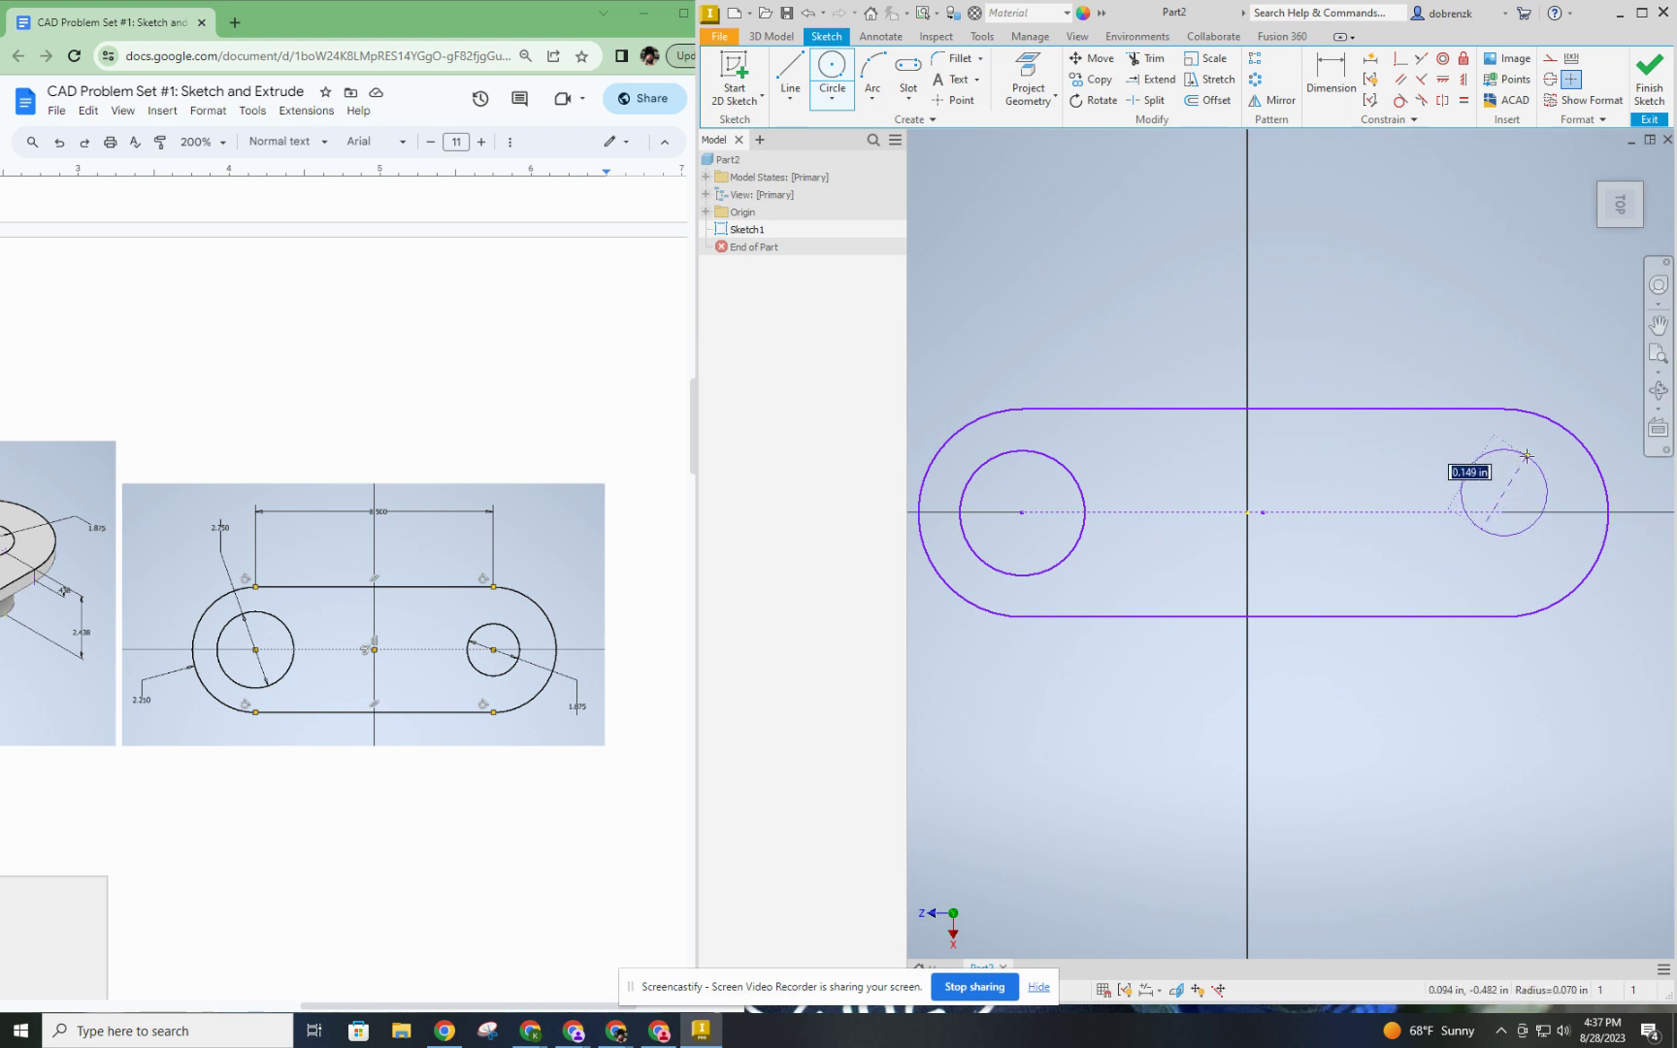
{"action": "left_click", "coordinate": [1556, 464]}
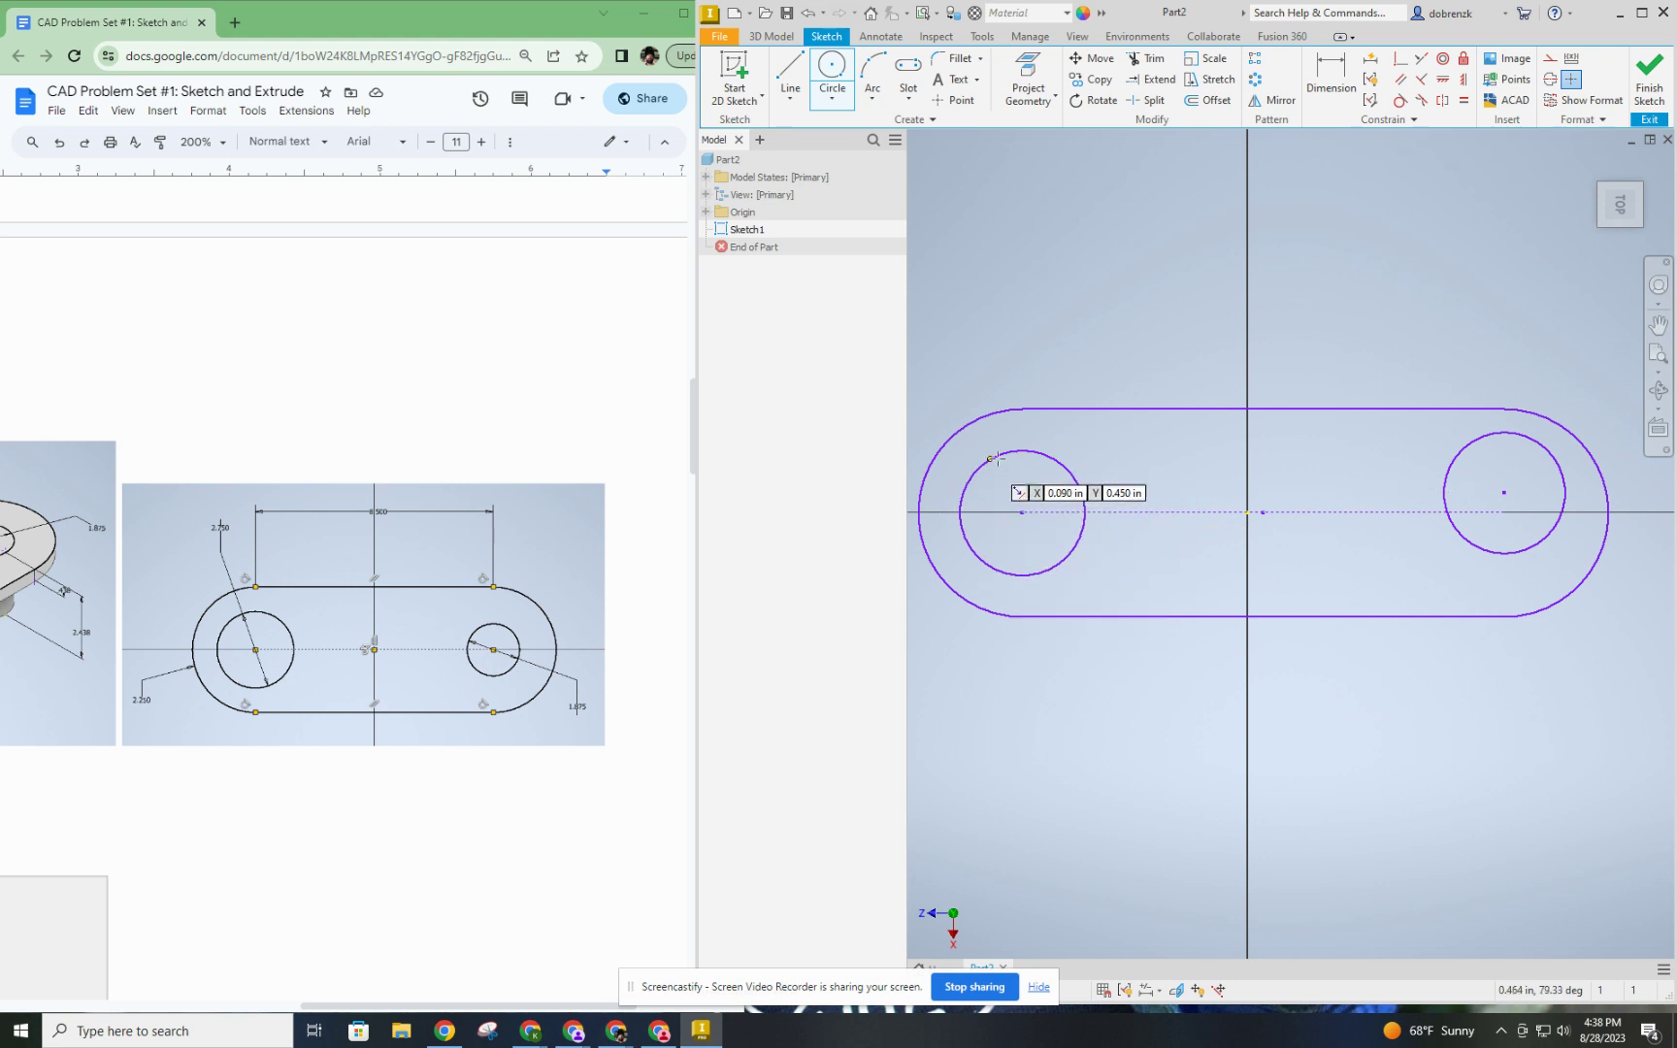
Constrain the right circle concentric with the slot's right end arc.
{"action": "left_click", "coordinate": [1444, 60]}
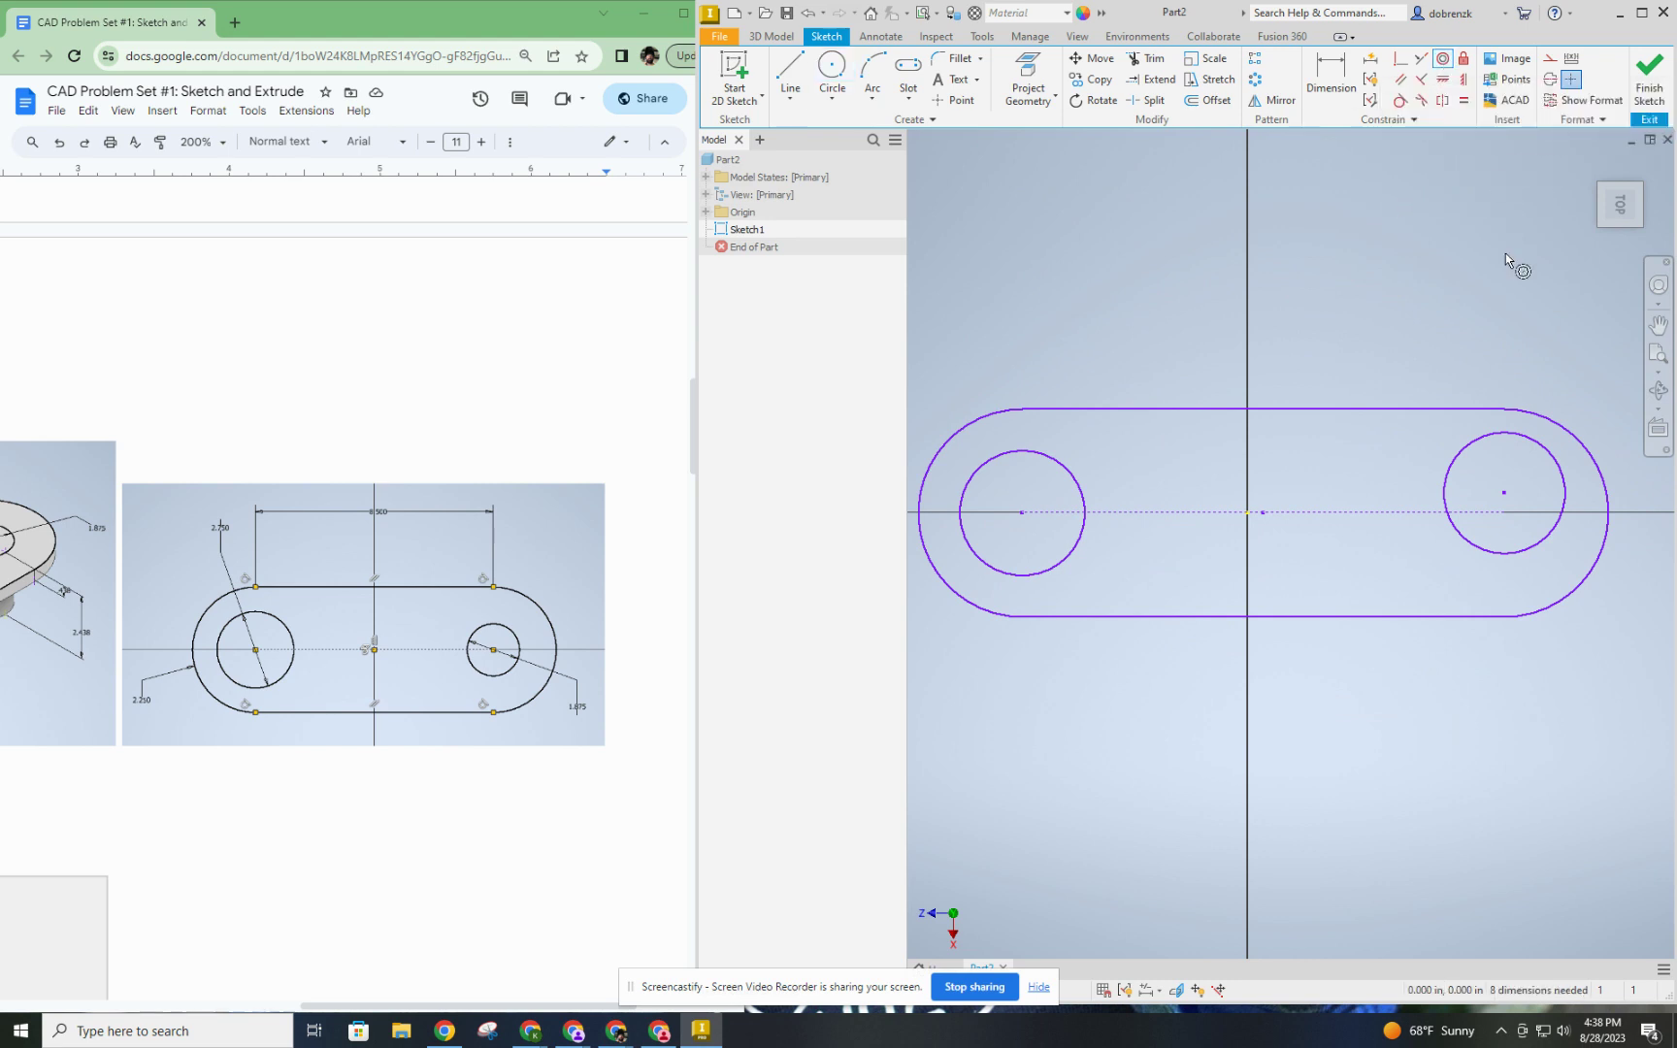
{"action": "left_click", "coordinate": [1553, 464]}
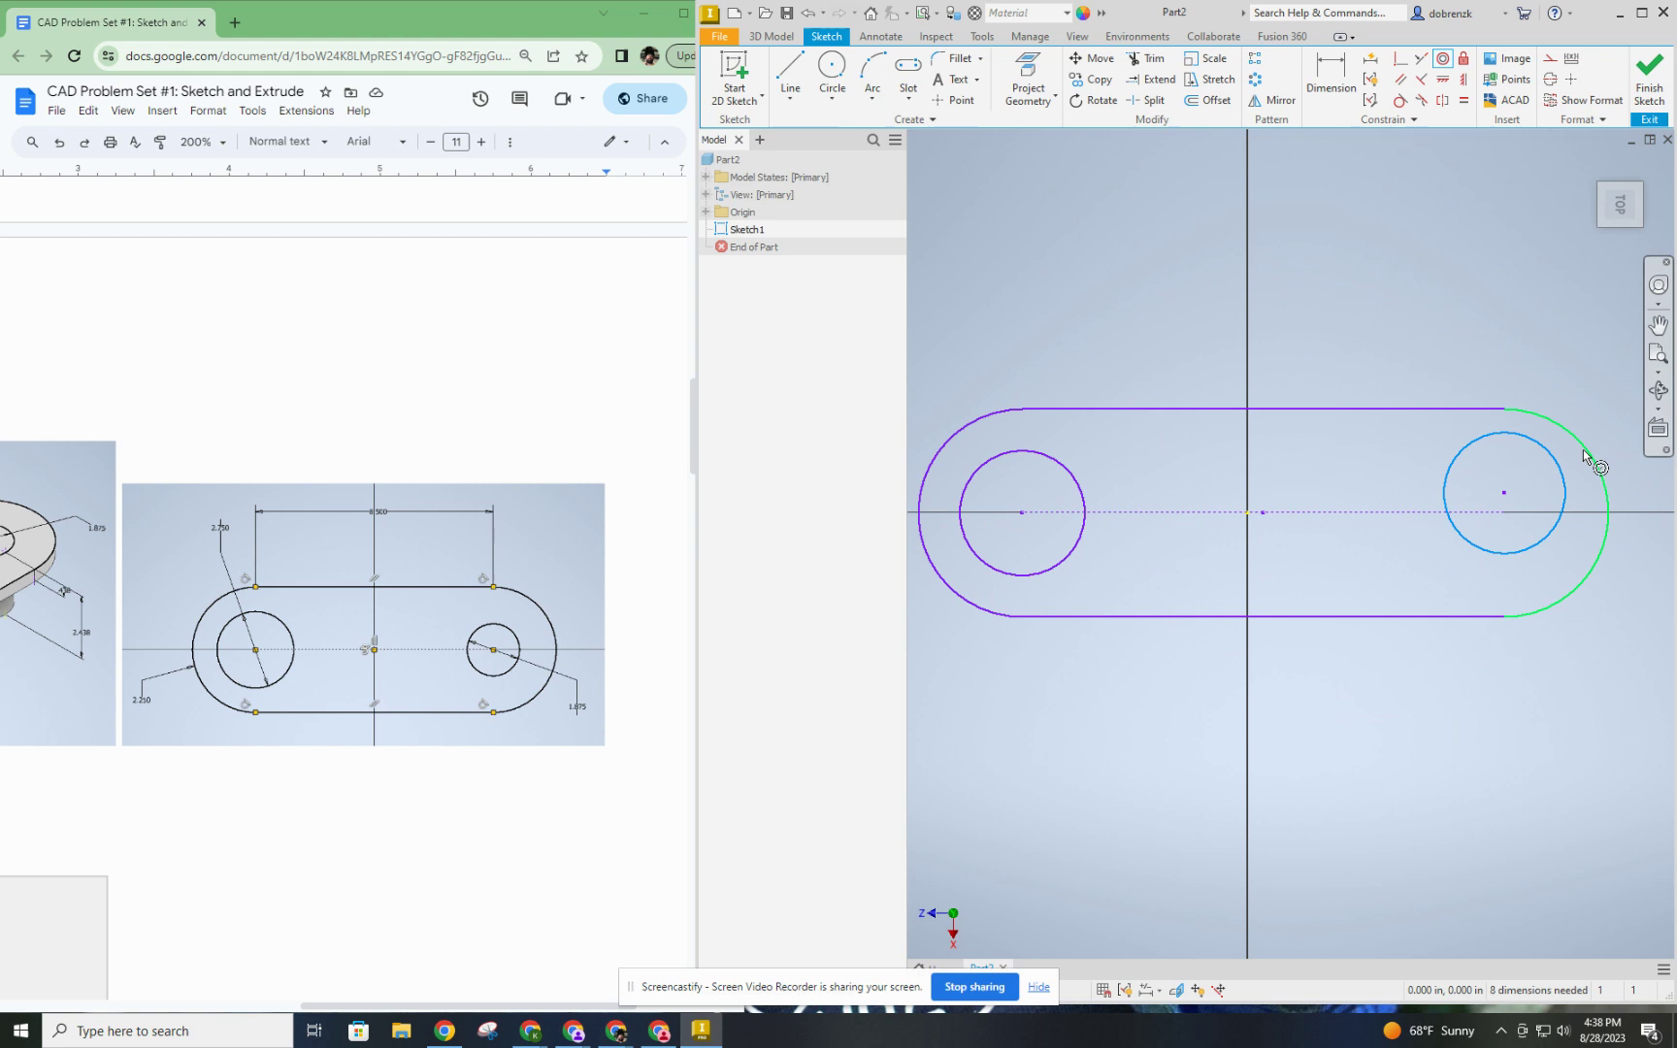
{"action": "left_click", "coordinate": [1585, 453]}
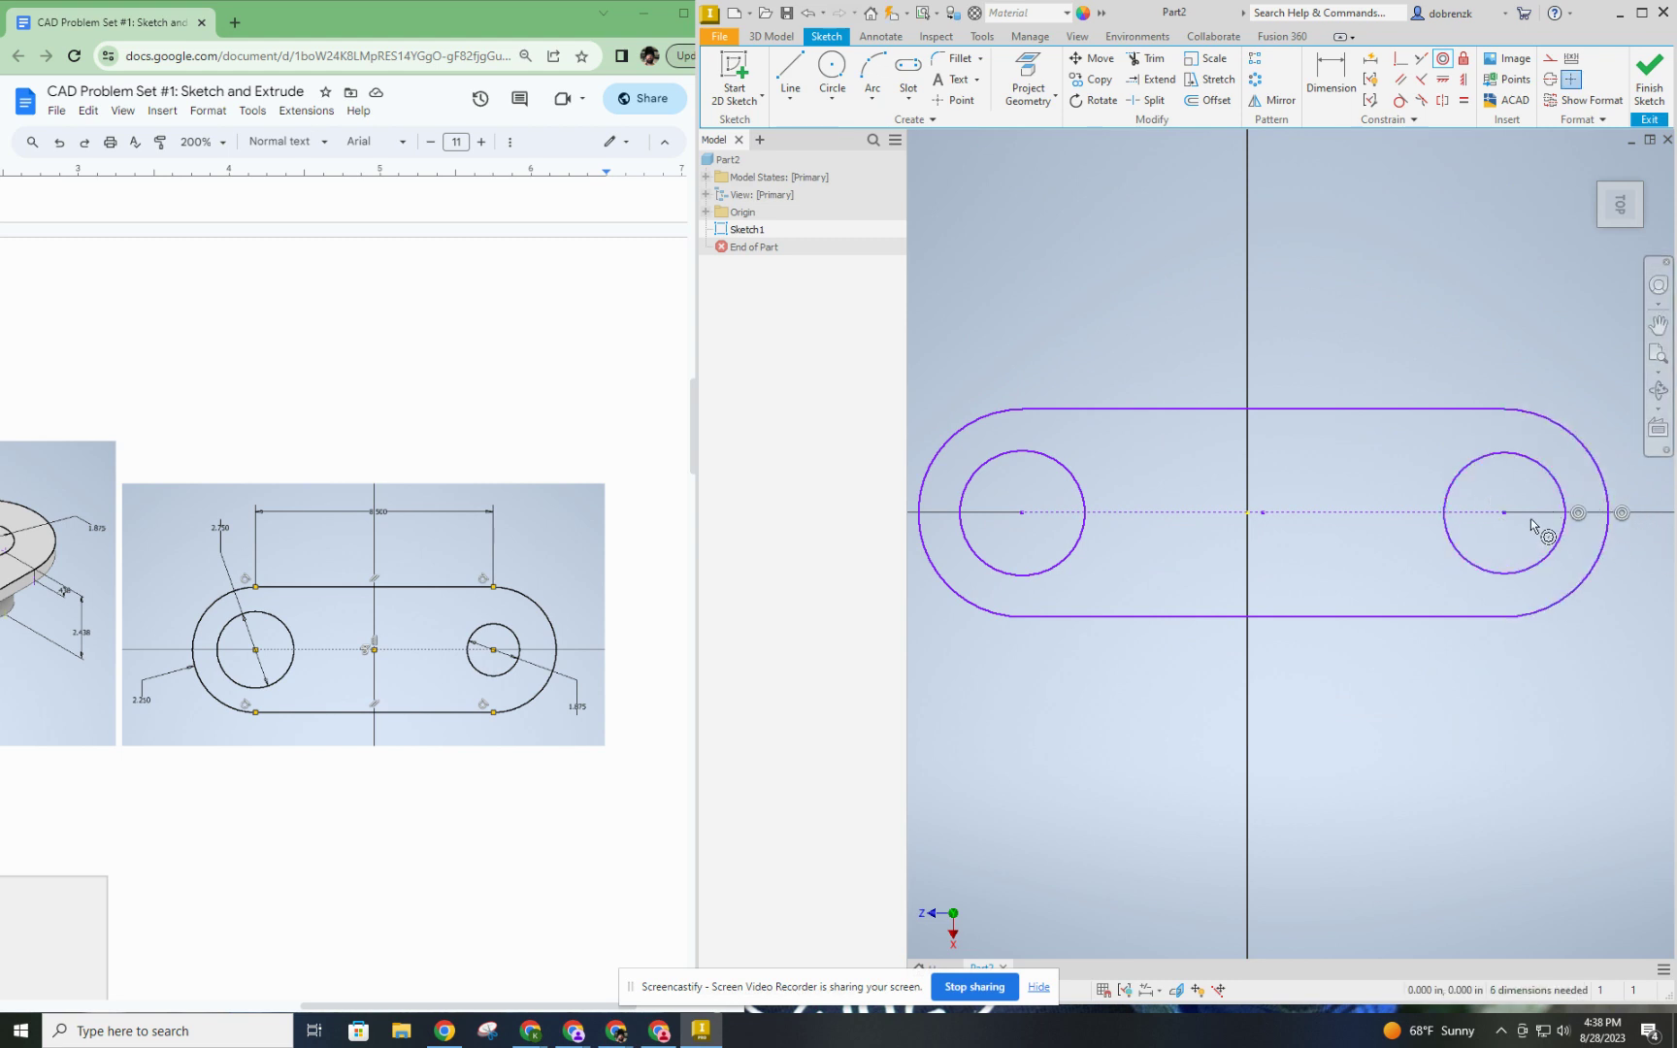
Dimension the slot's straight top edge to 8.500 in and recentre the view.
{"action": "right_click", "coordinate": [1131, 284]}
{"action": "left_click", "coordinate": [1204, 279]}
{"action": "left_click", "coordinate": [1339, 70]}
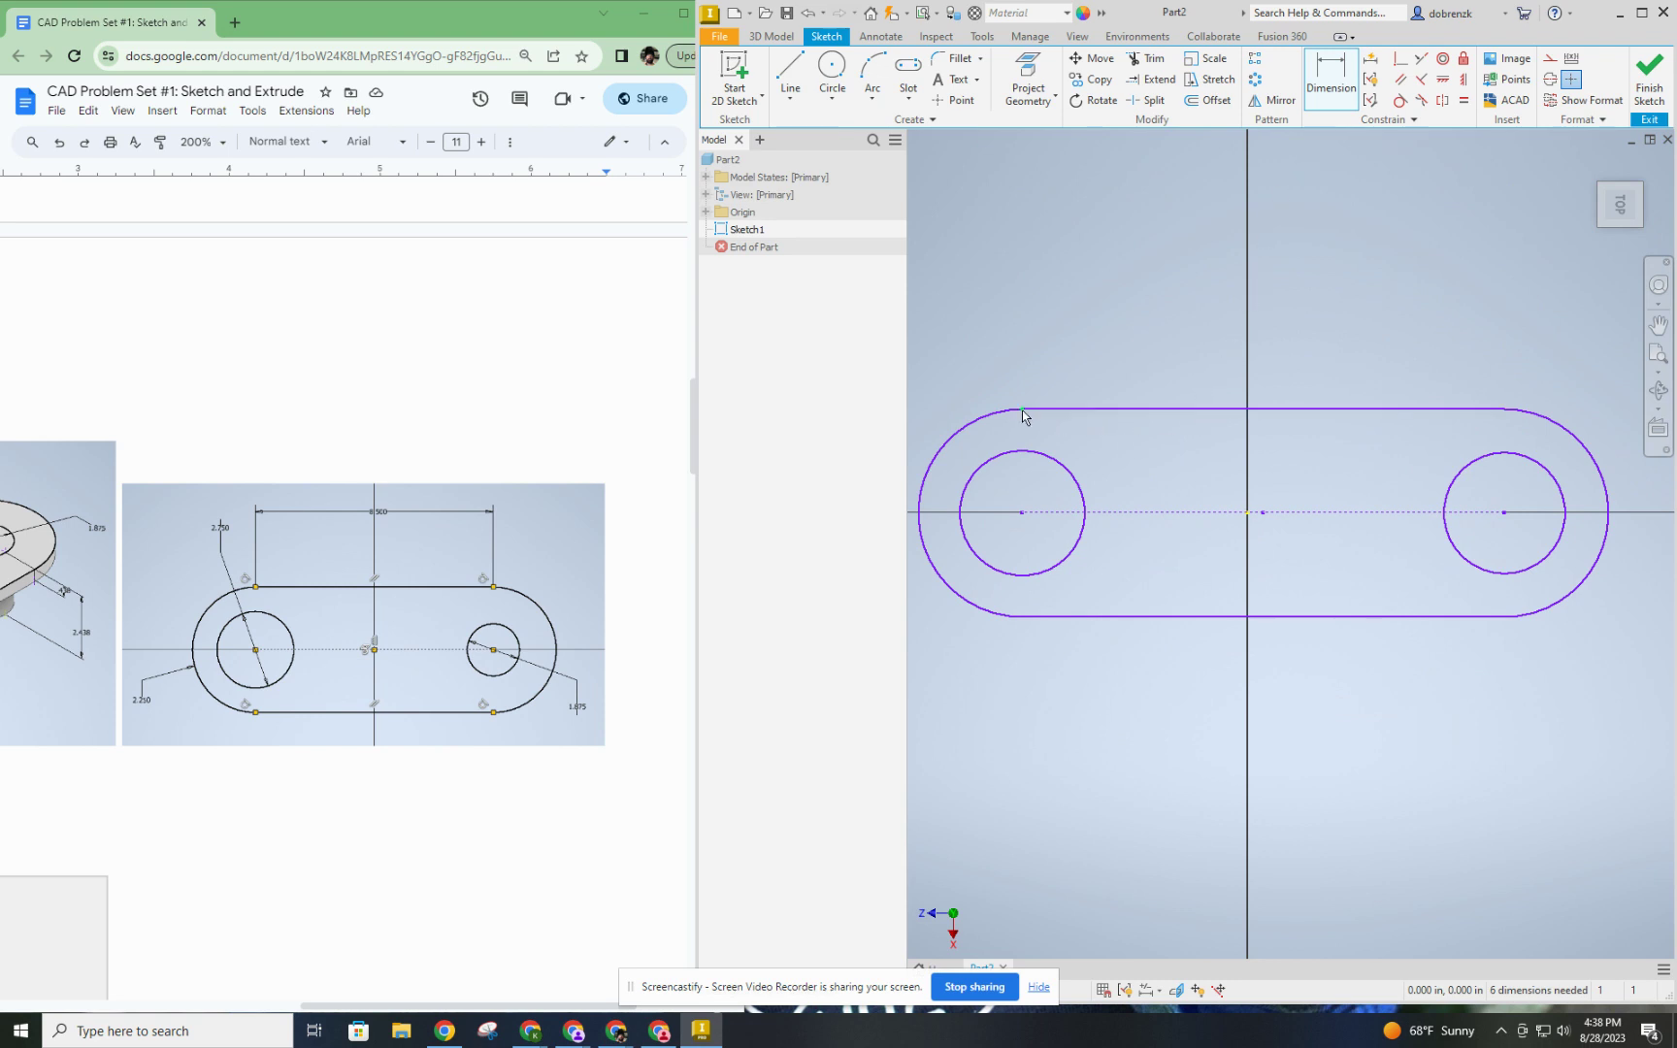
{"action": "left_click", "coordinate": [1328, 409]}
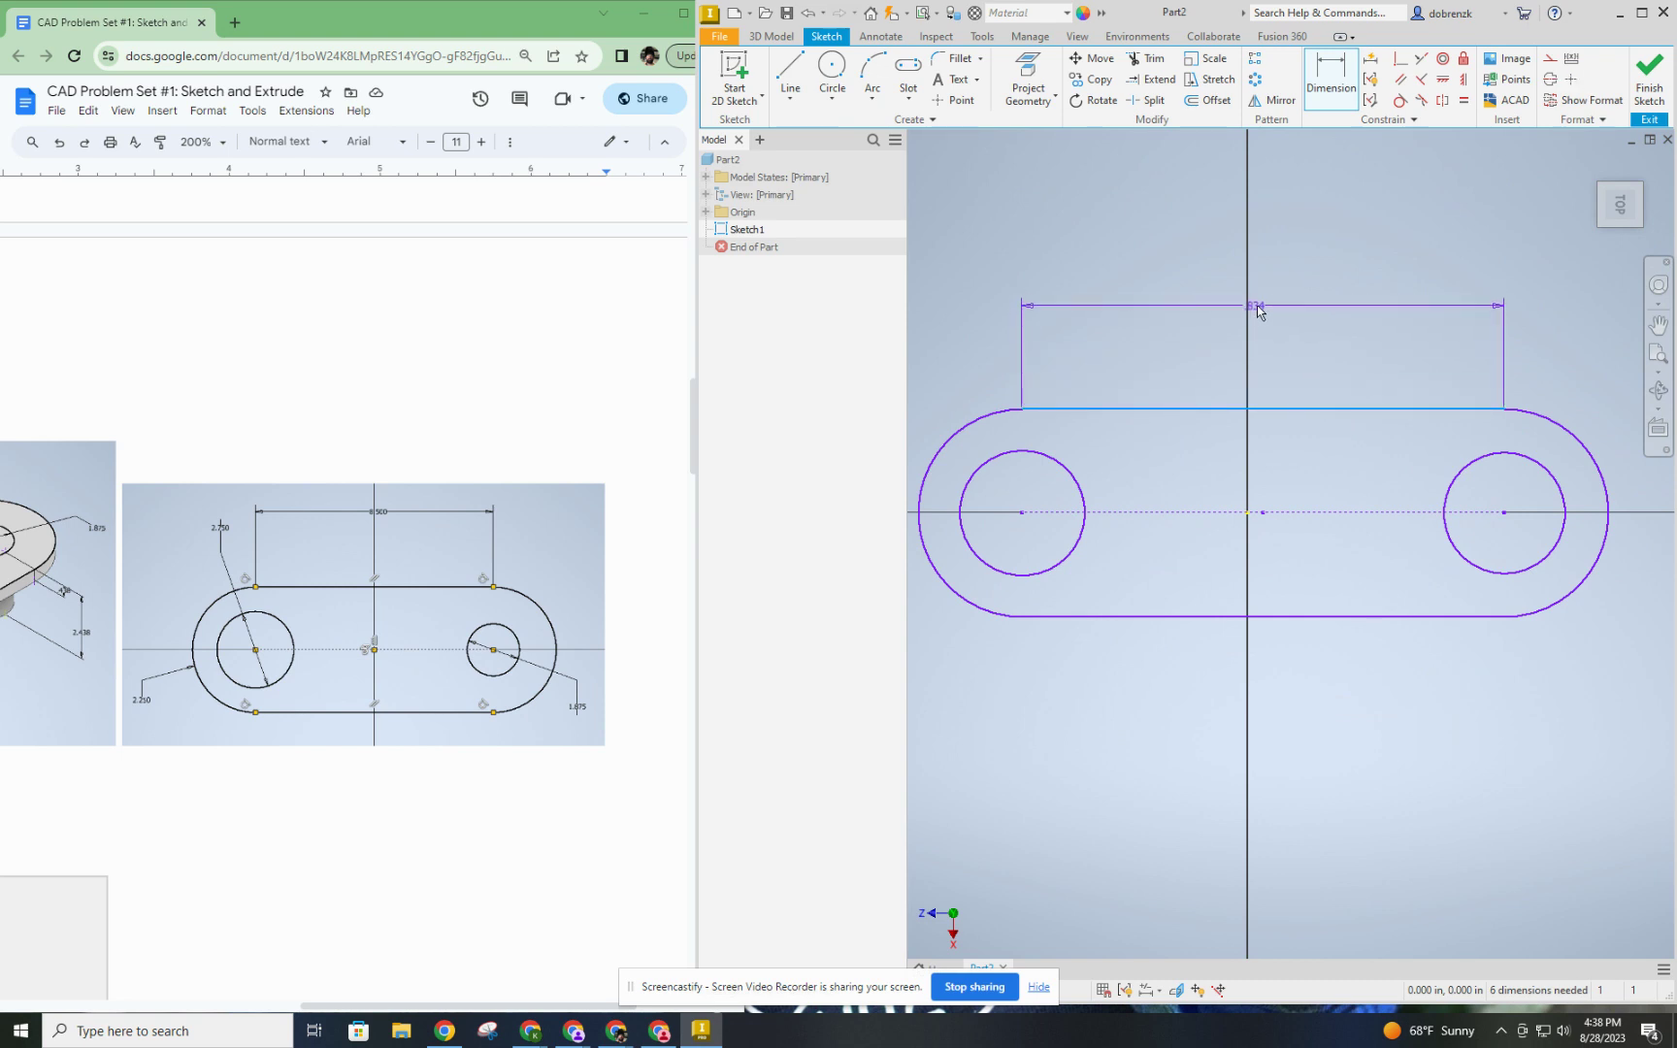
{"action": "left_click", "coordinate": [1305, 291]}
{"action": "left_click", "coordinate": [1255, 290]}
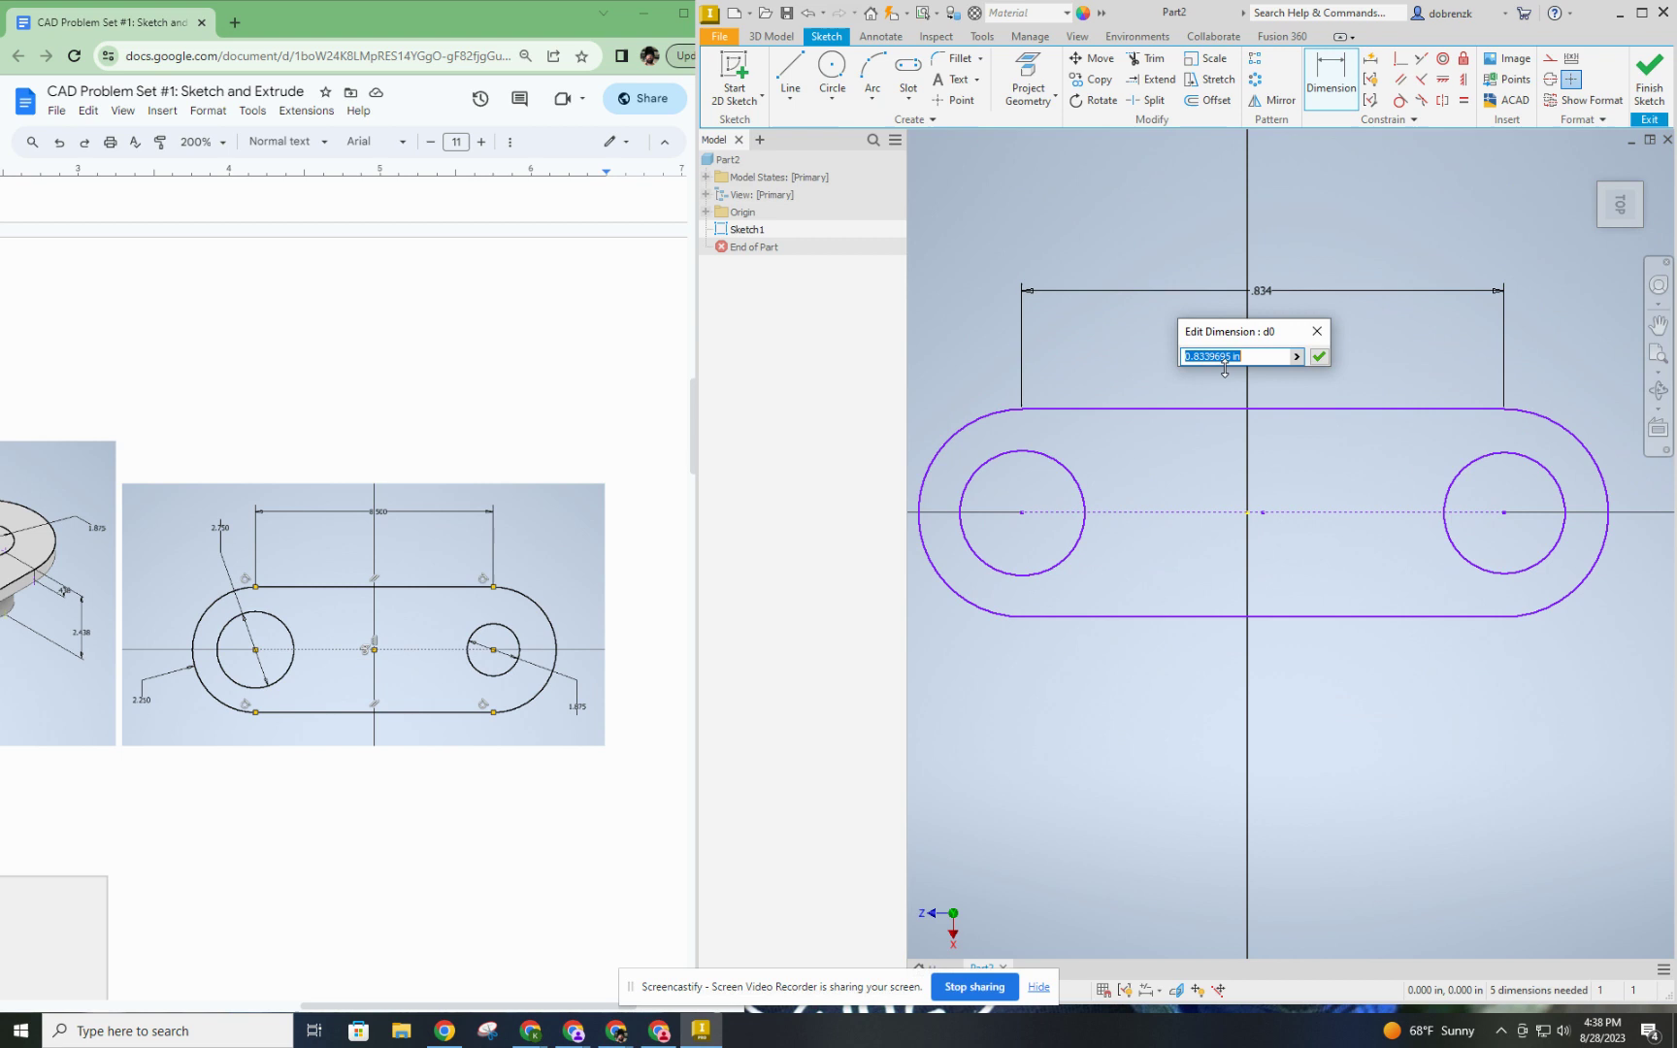
{"action": "type", "text": "8.5"}
{"action": "key", "text": "Return"}
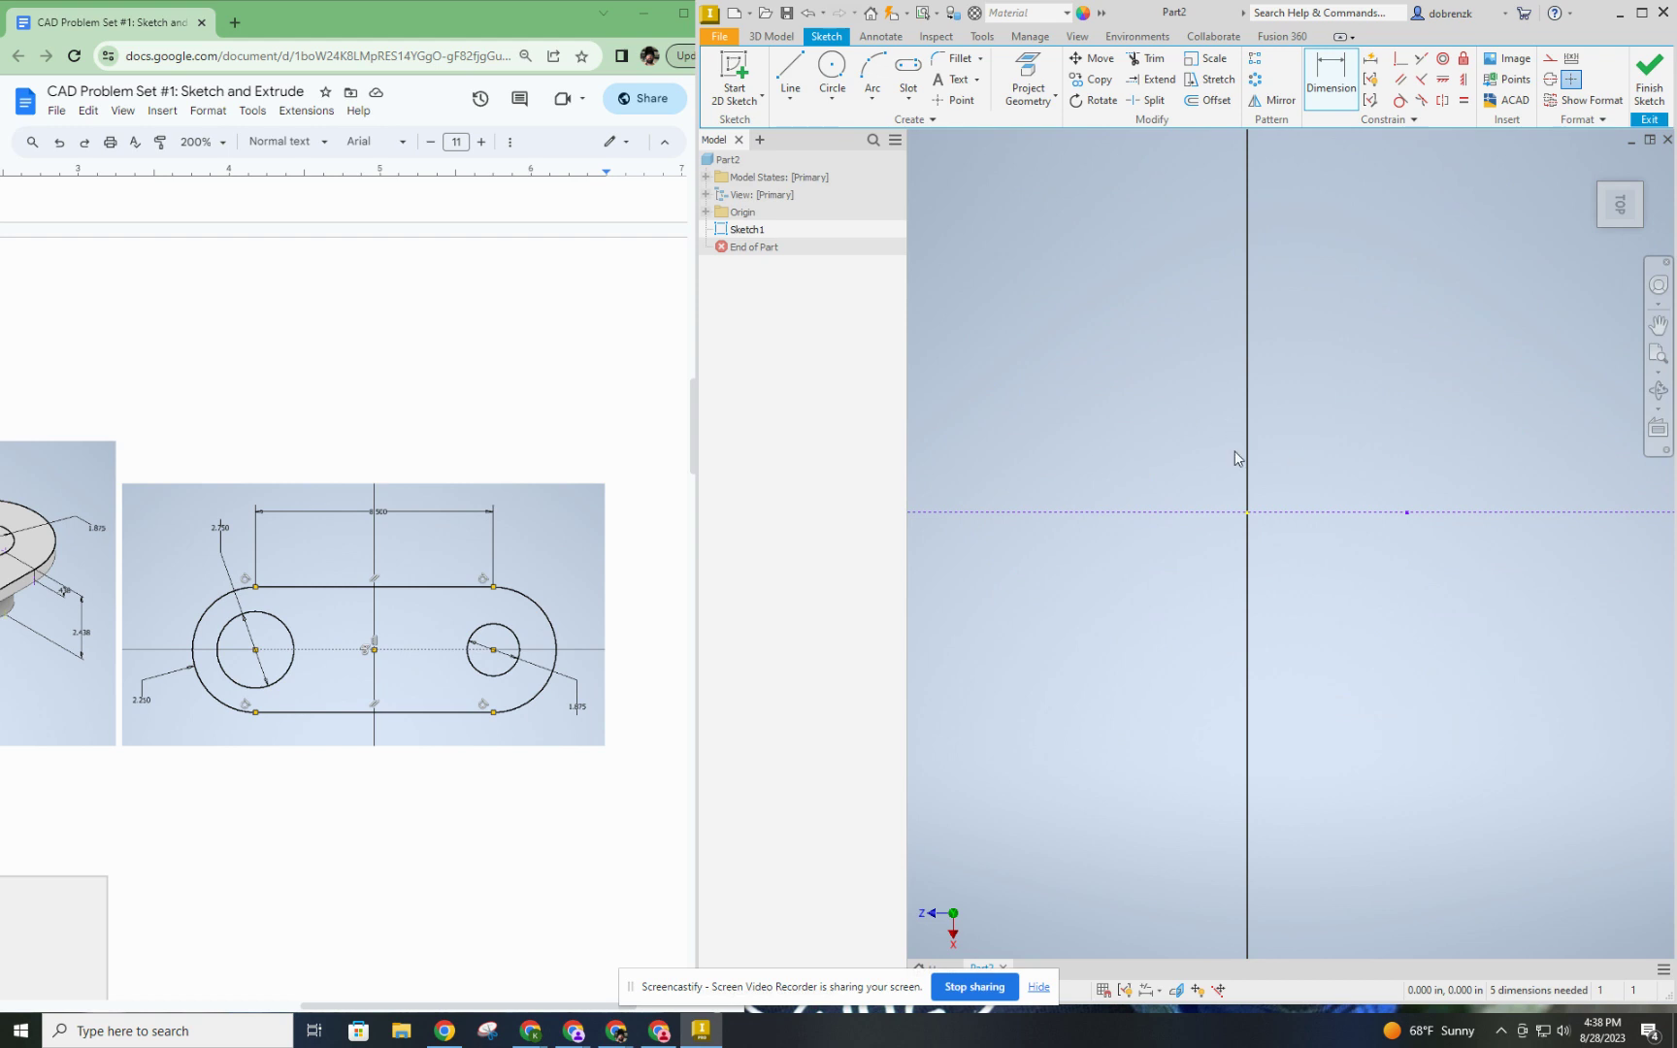
{"action": "scroll", "coordinate": [1233, 451], "scroll_direction": "down", "scroll_amount": 5}
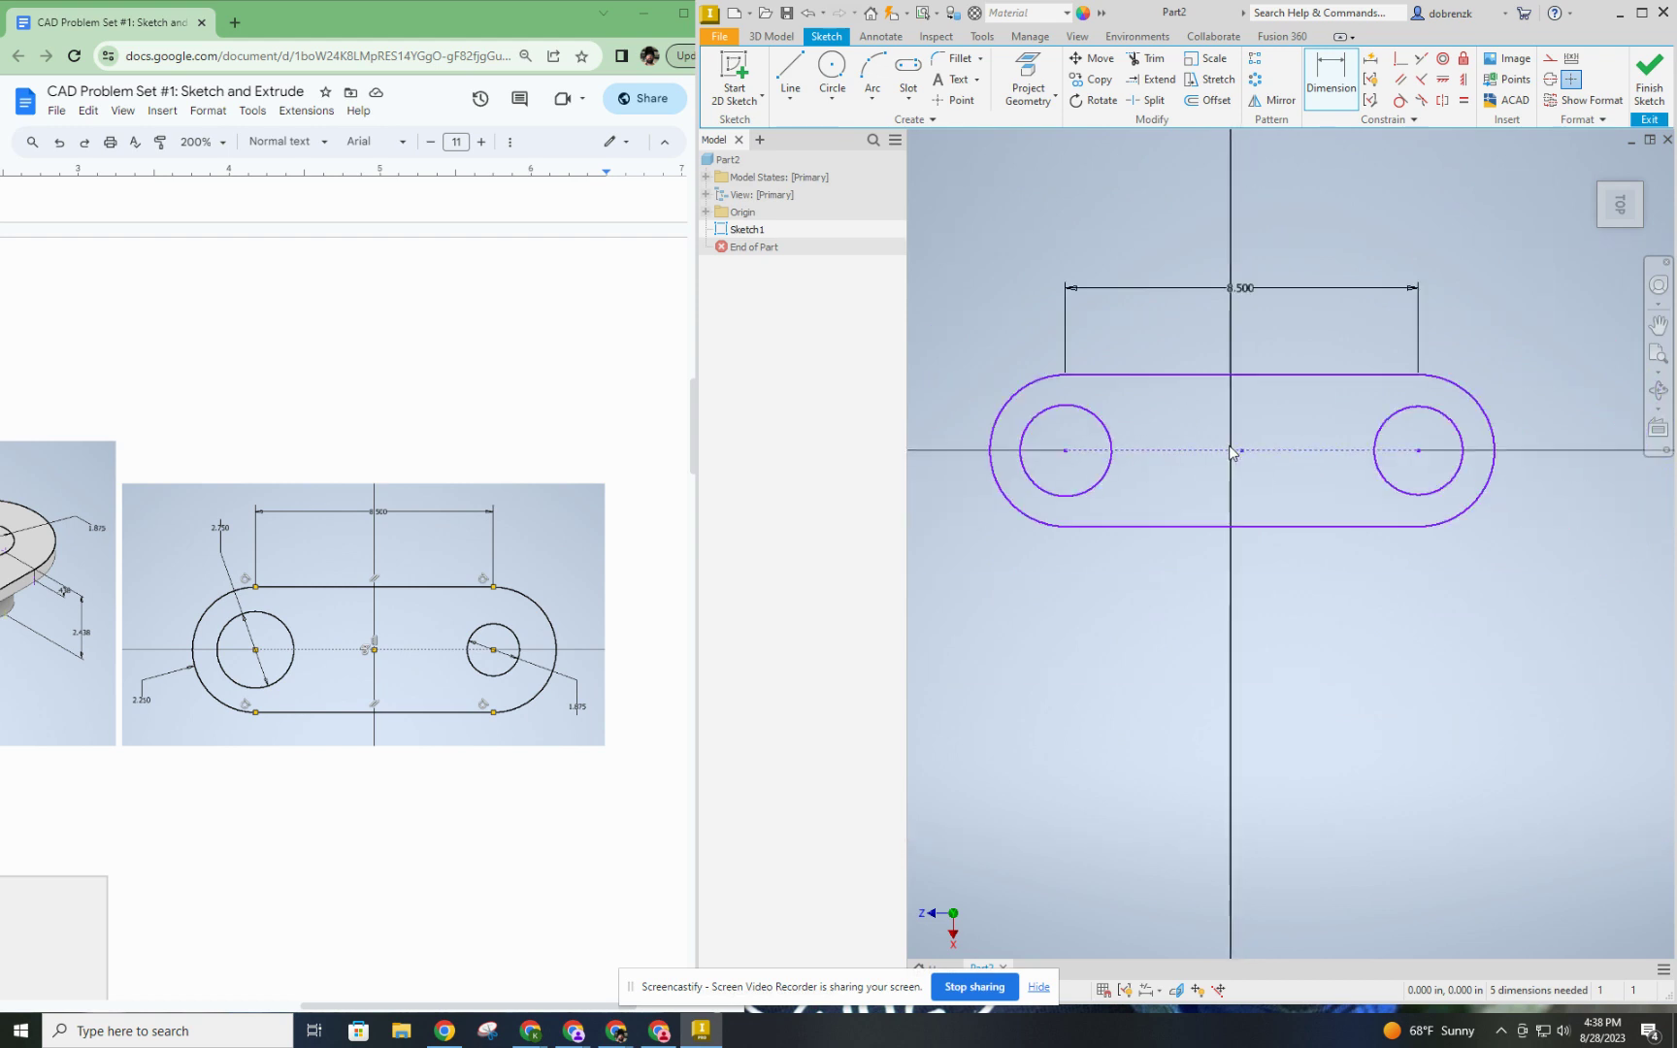
{"action": "scroll", "coordinate": [1231, 450], "scroll_direction": "up", "scroll_amount": 4}
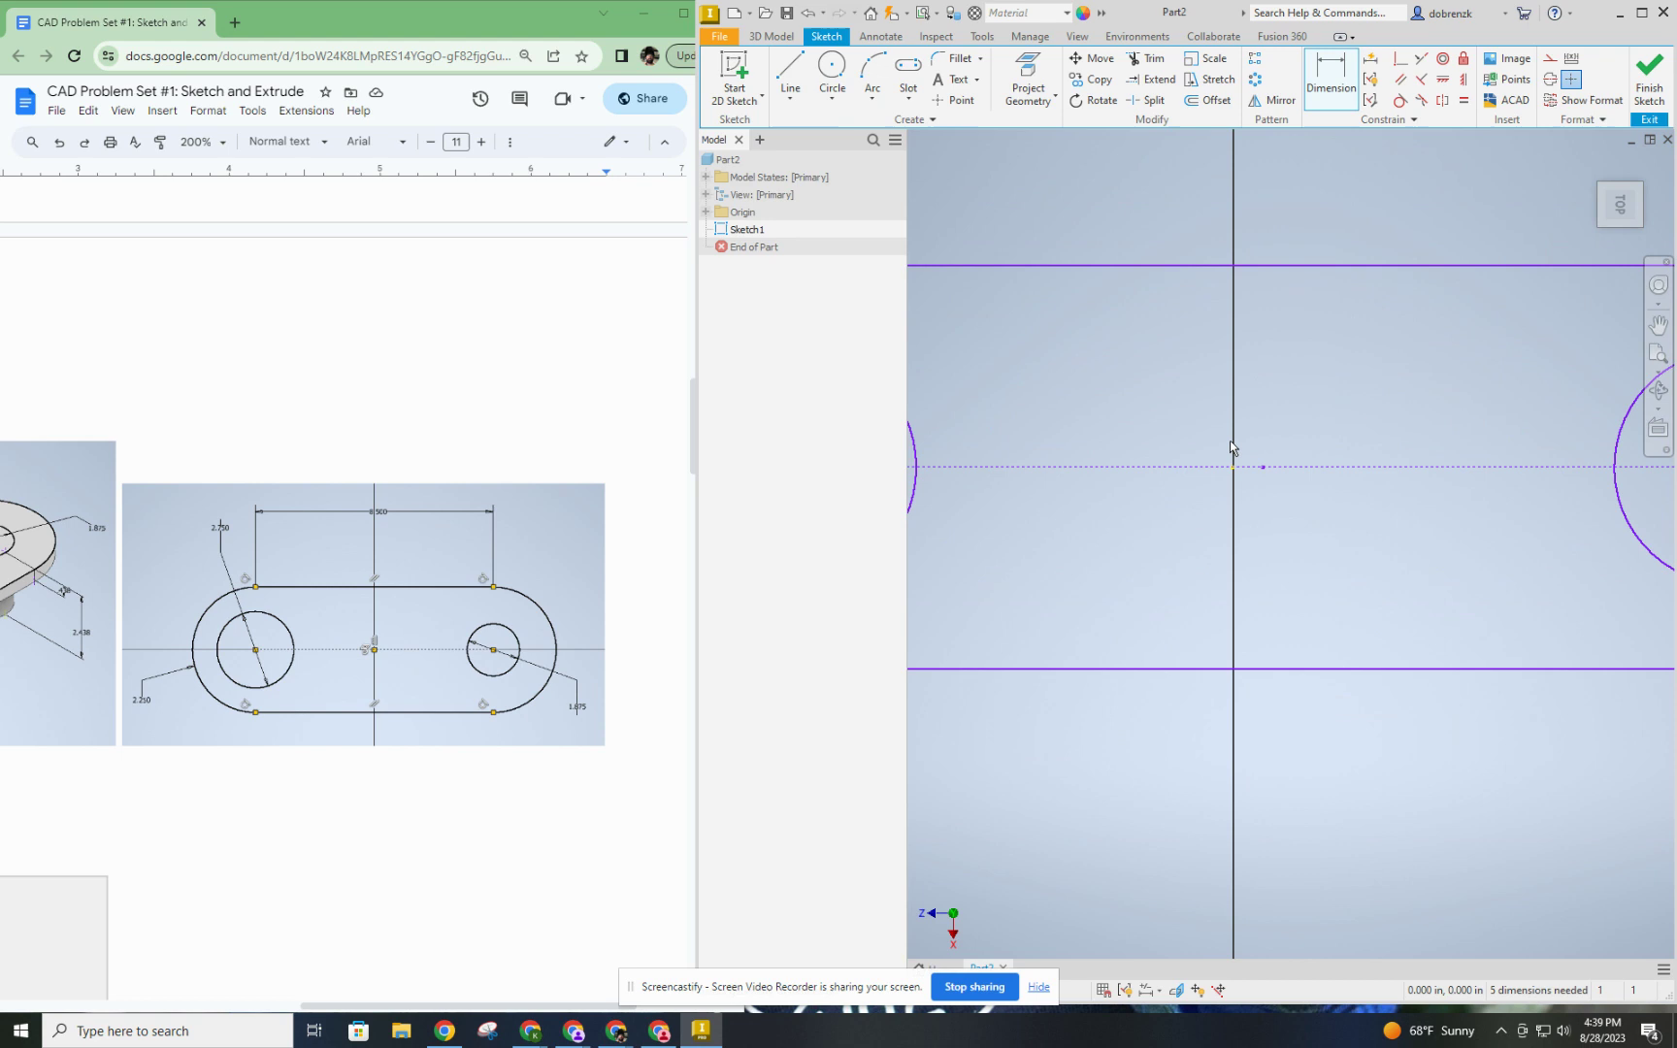
{"action": "scroll", "coordinate": [1230, 449], "scroll_direction": "down", "scroll_amount": 4}
{"action": "scroll", "coordinate": [1231, 448], "scroll_direction": "up", "scroll_amount": 8}
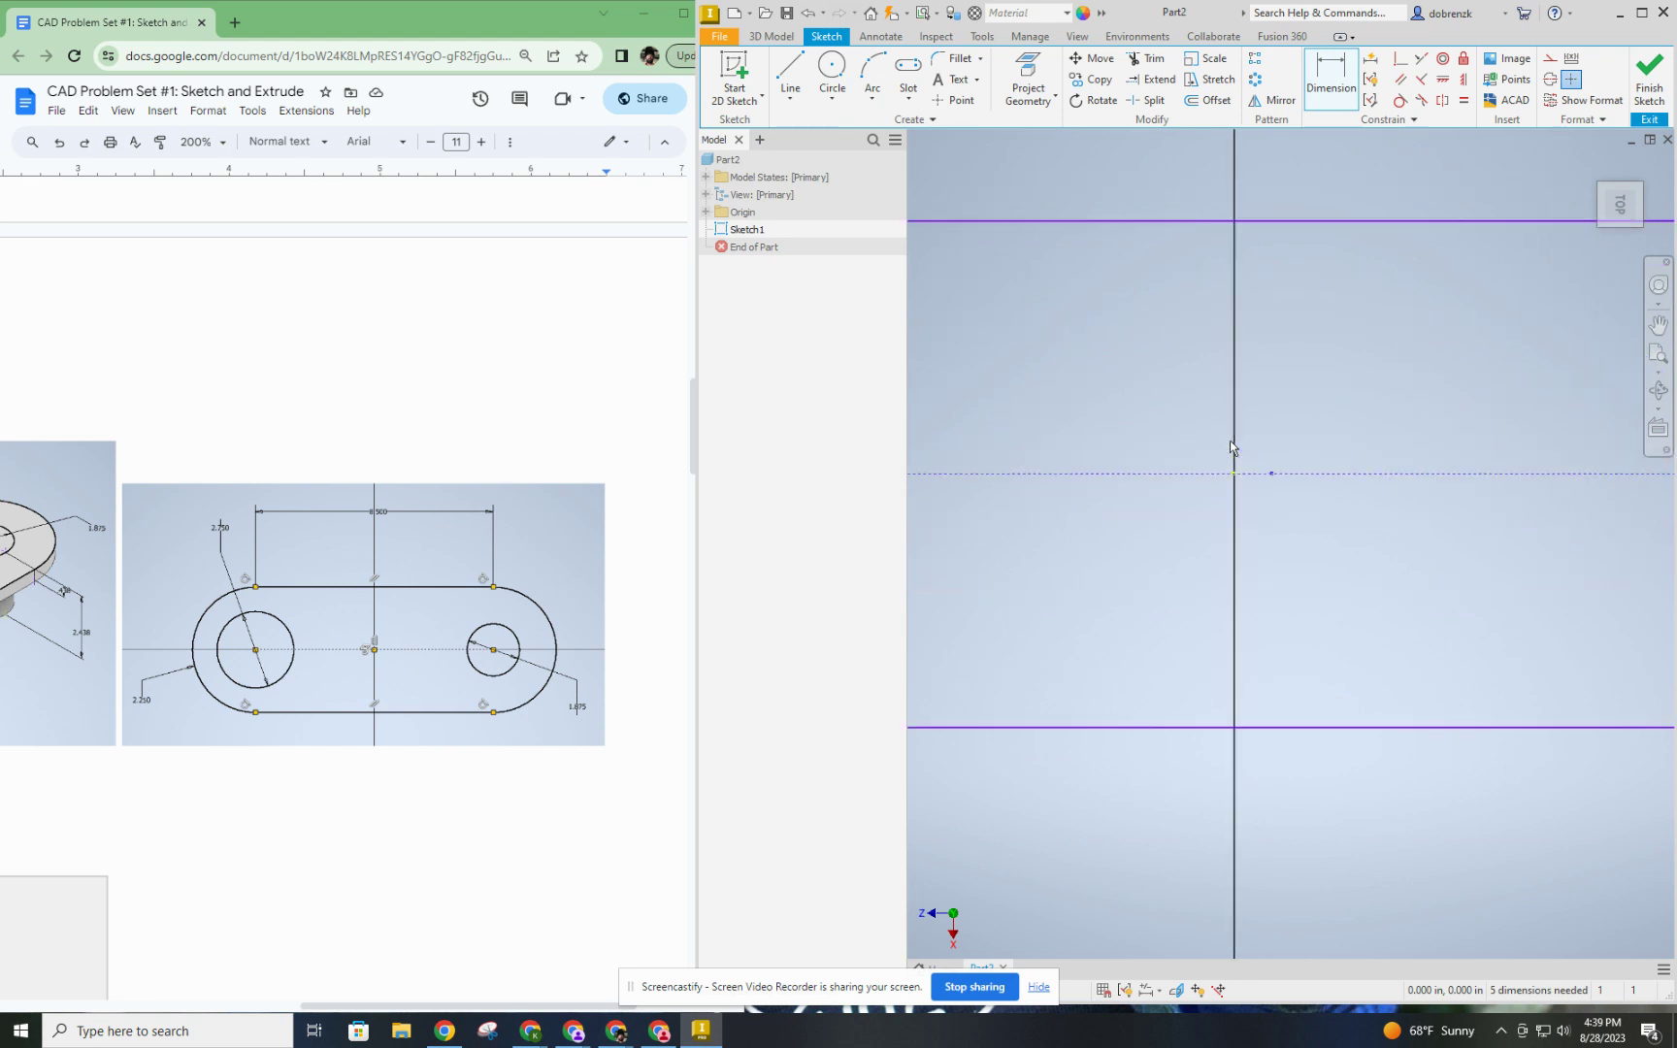
{"action": "scroll", "coordinate": [1231, 449], "scroll_direction": "down", "scroll_amount": 3}
{"action": "scroll", "coordinate": [1230, 448], "scroll_direction": "down", "scroll_amount": 3}
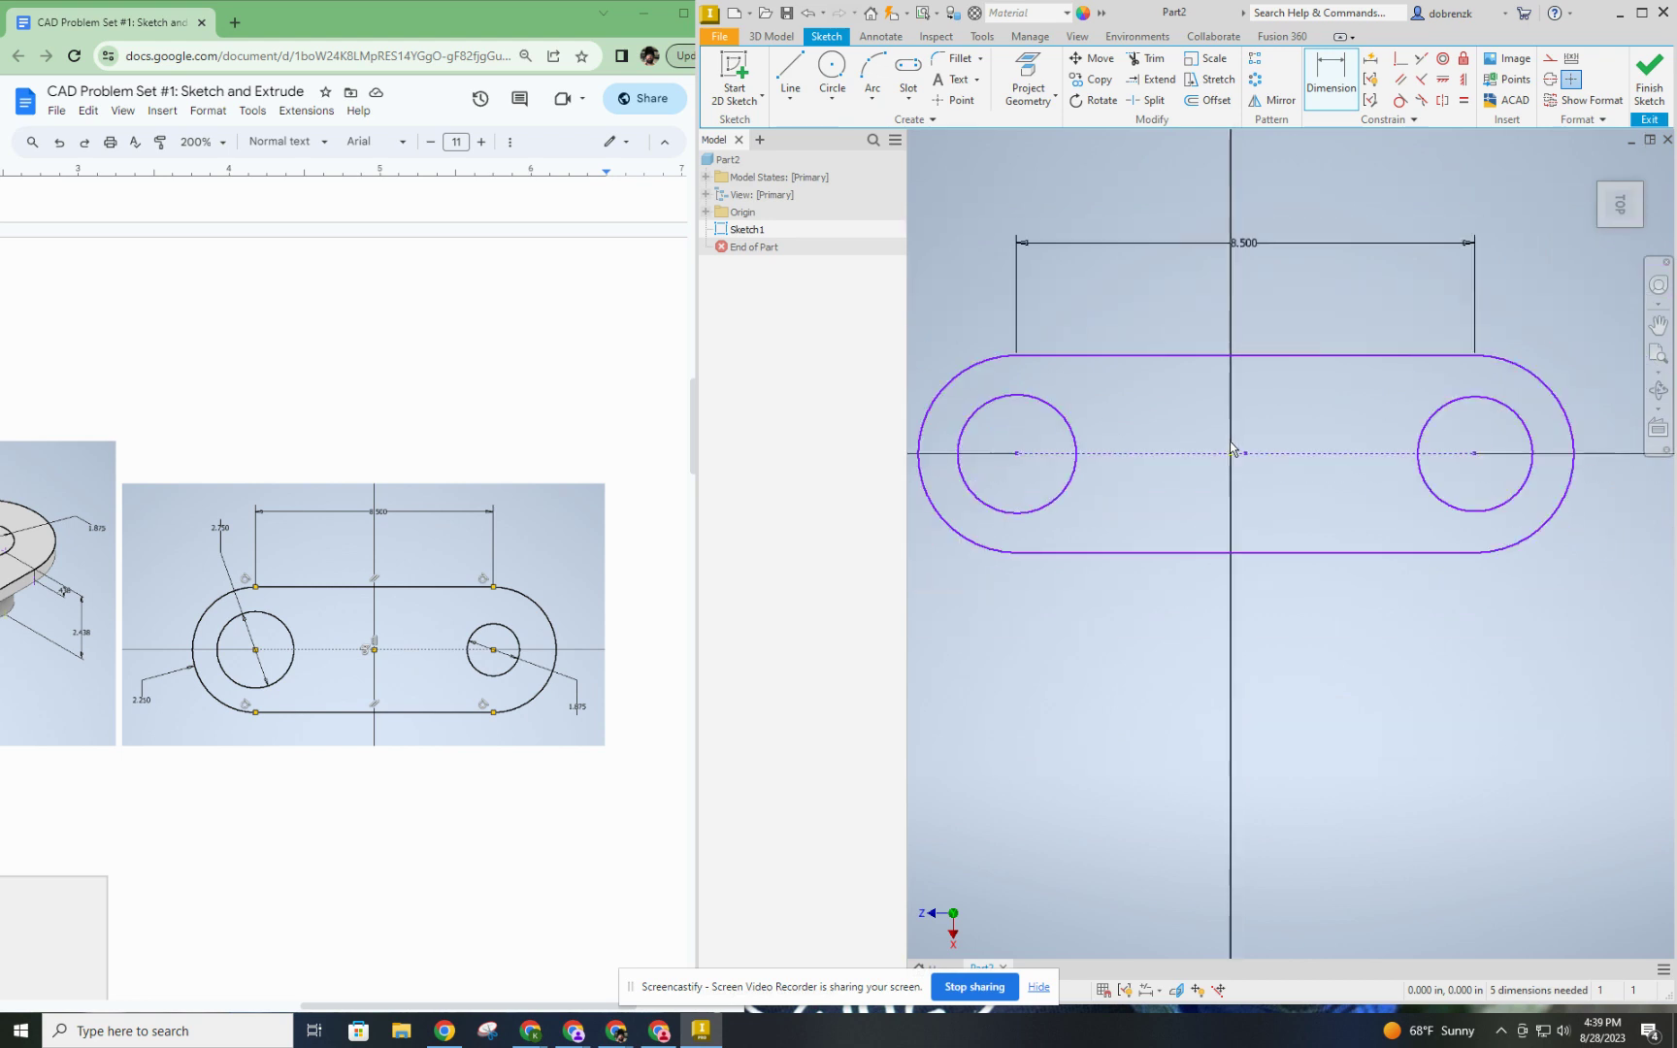
{"action": "middle_click_drag", "start_coordinate": [1221, 454], "coordinate": [1243, 468]}
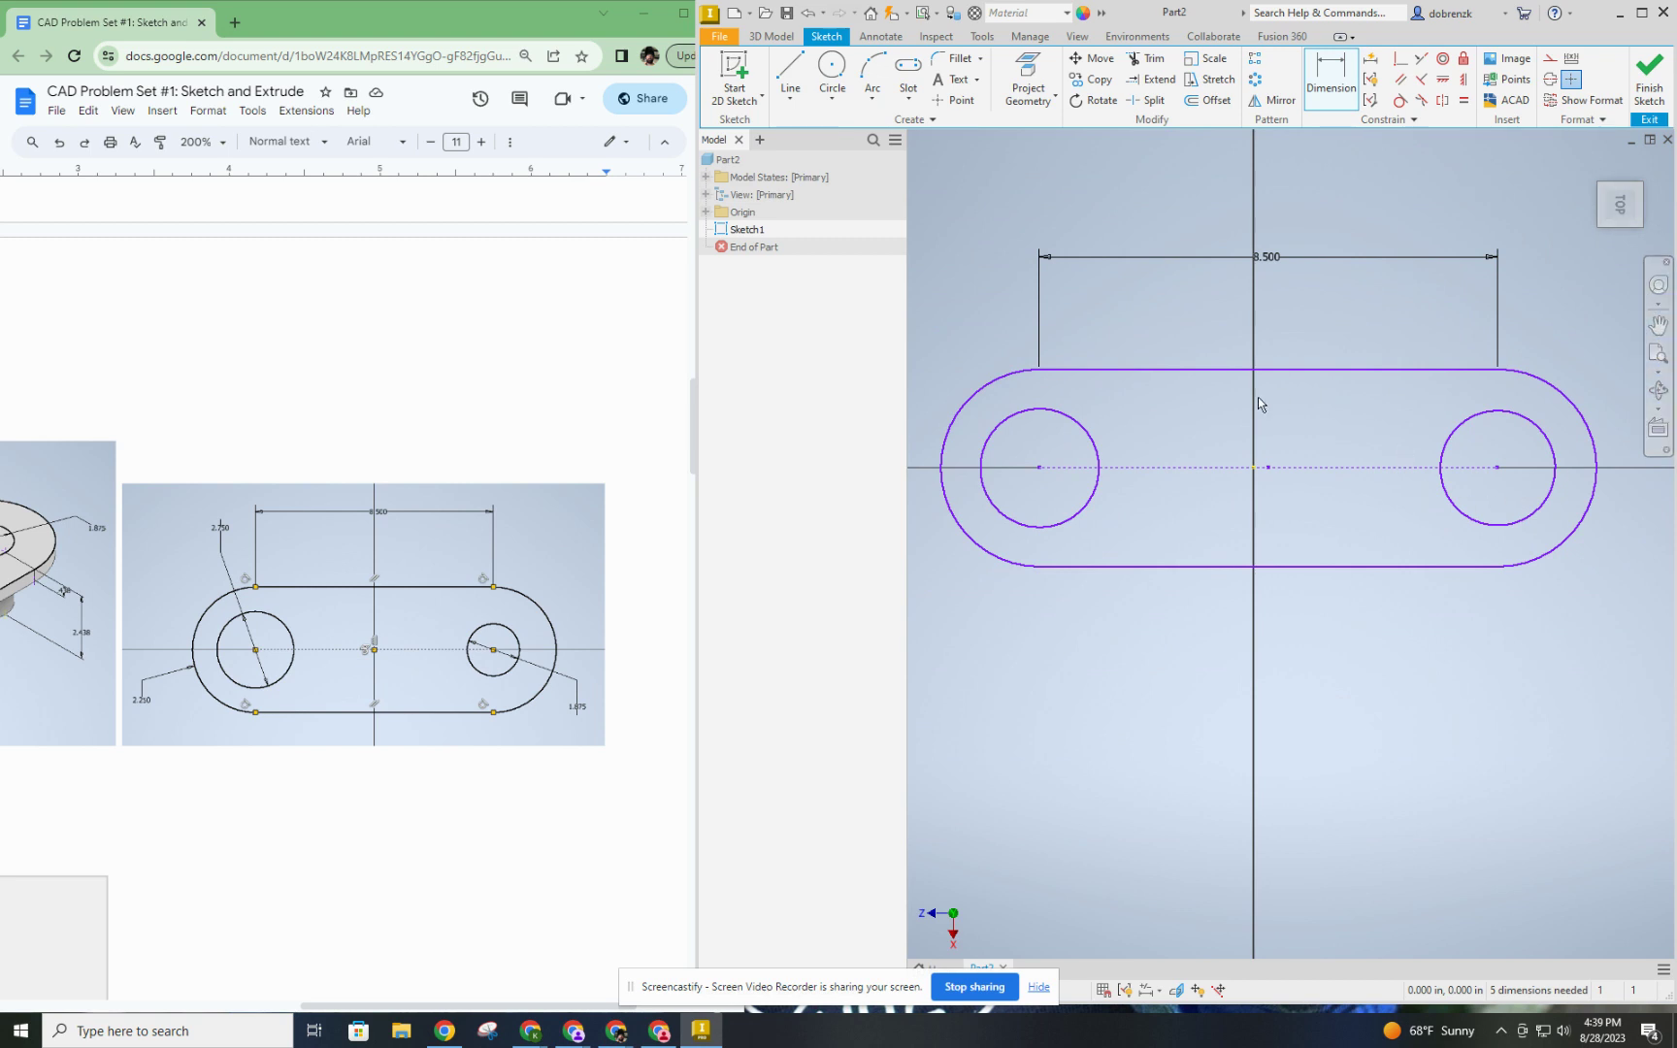
{"action": "scroll", "coordinate": [1260, 437], "scroll_direction": "up", "scroll_amount": 3}
{"action": "scroll", "coordinate": [1257, 463], "scroll_direction": "down", "scroll_amount": 2}
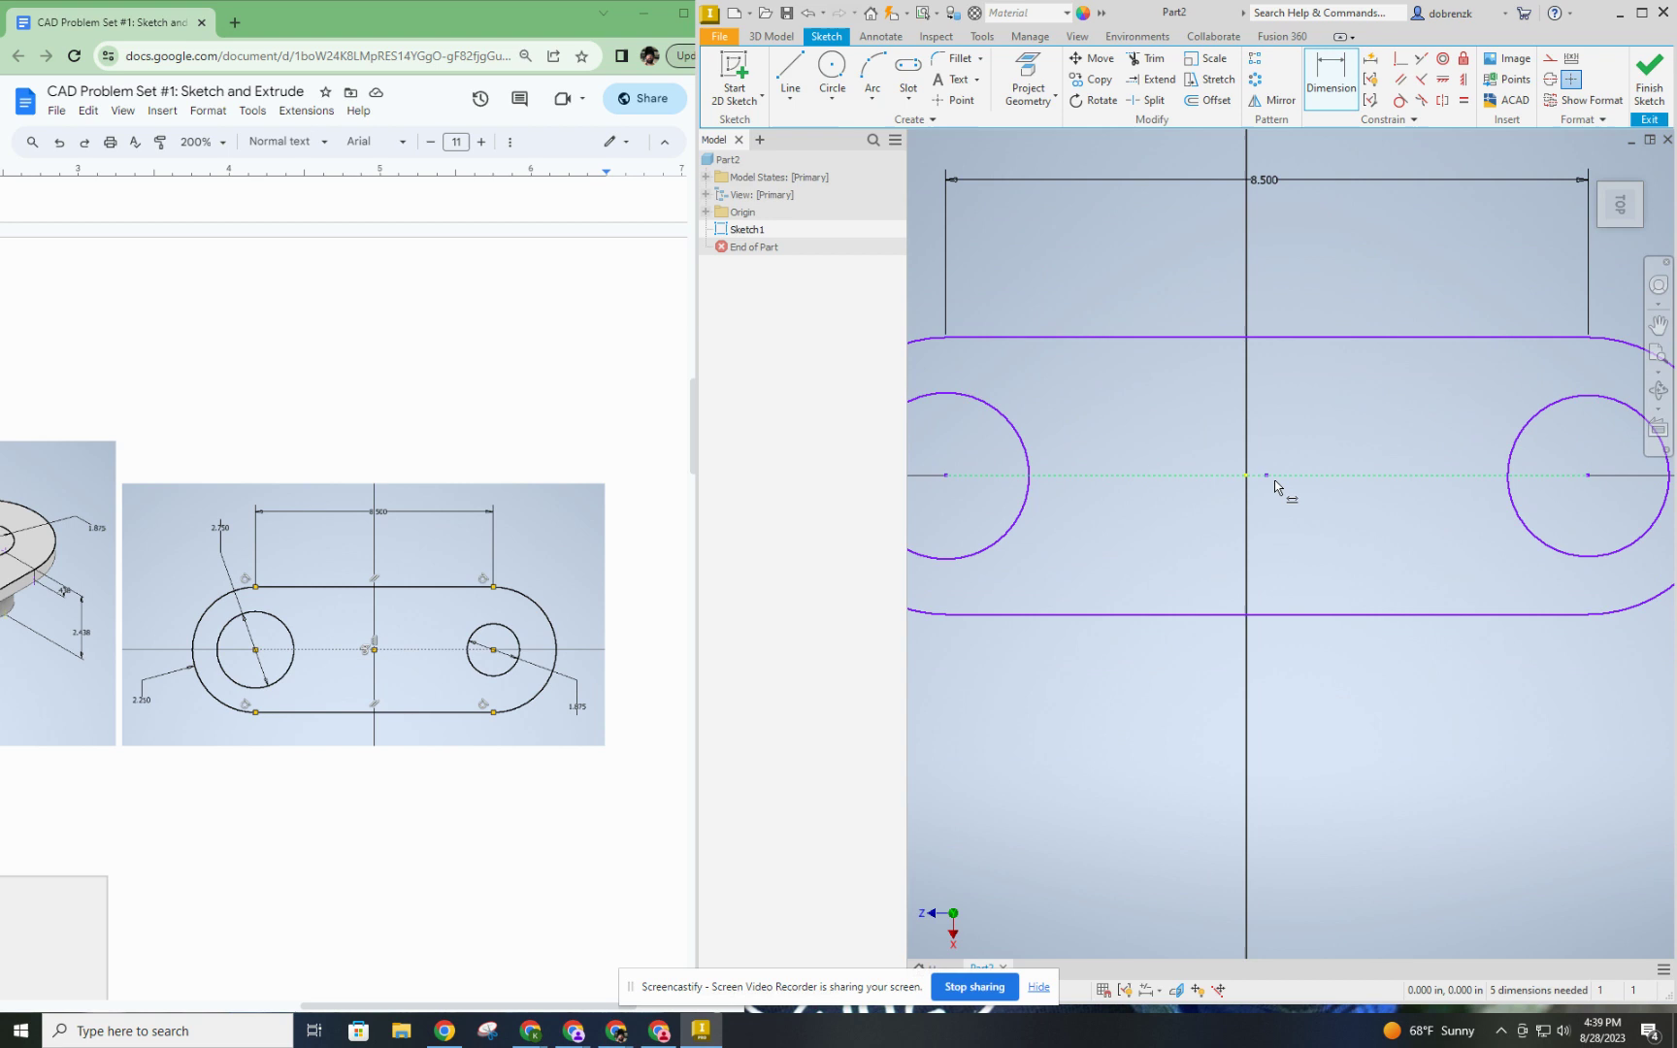
{"action": "scroll", "coordinate": [1271, 478], "scroll_direction": "down", "scroll_amount": 5}
{"action": "scroll", "coordinate": [1277, 479], "scroll_direction": "up", "scroll_amount": 6}
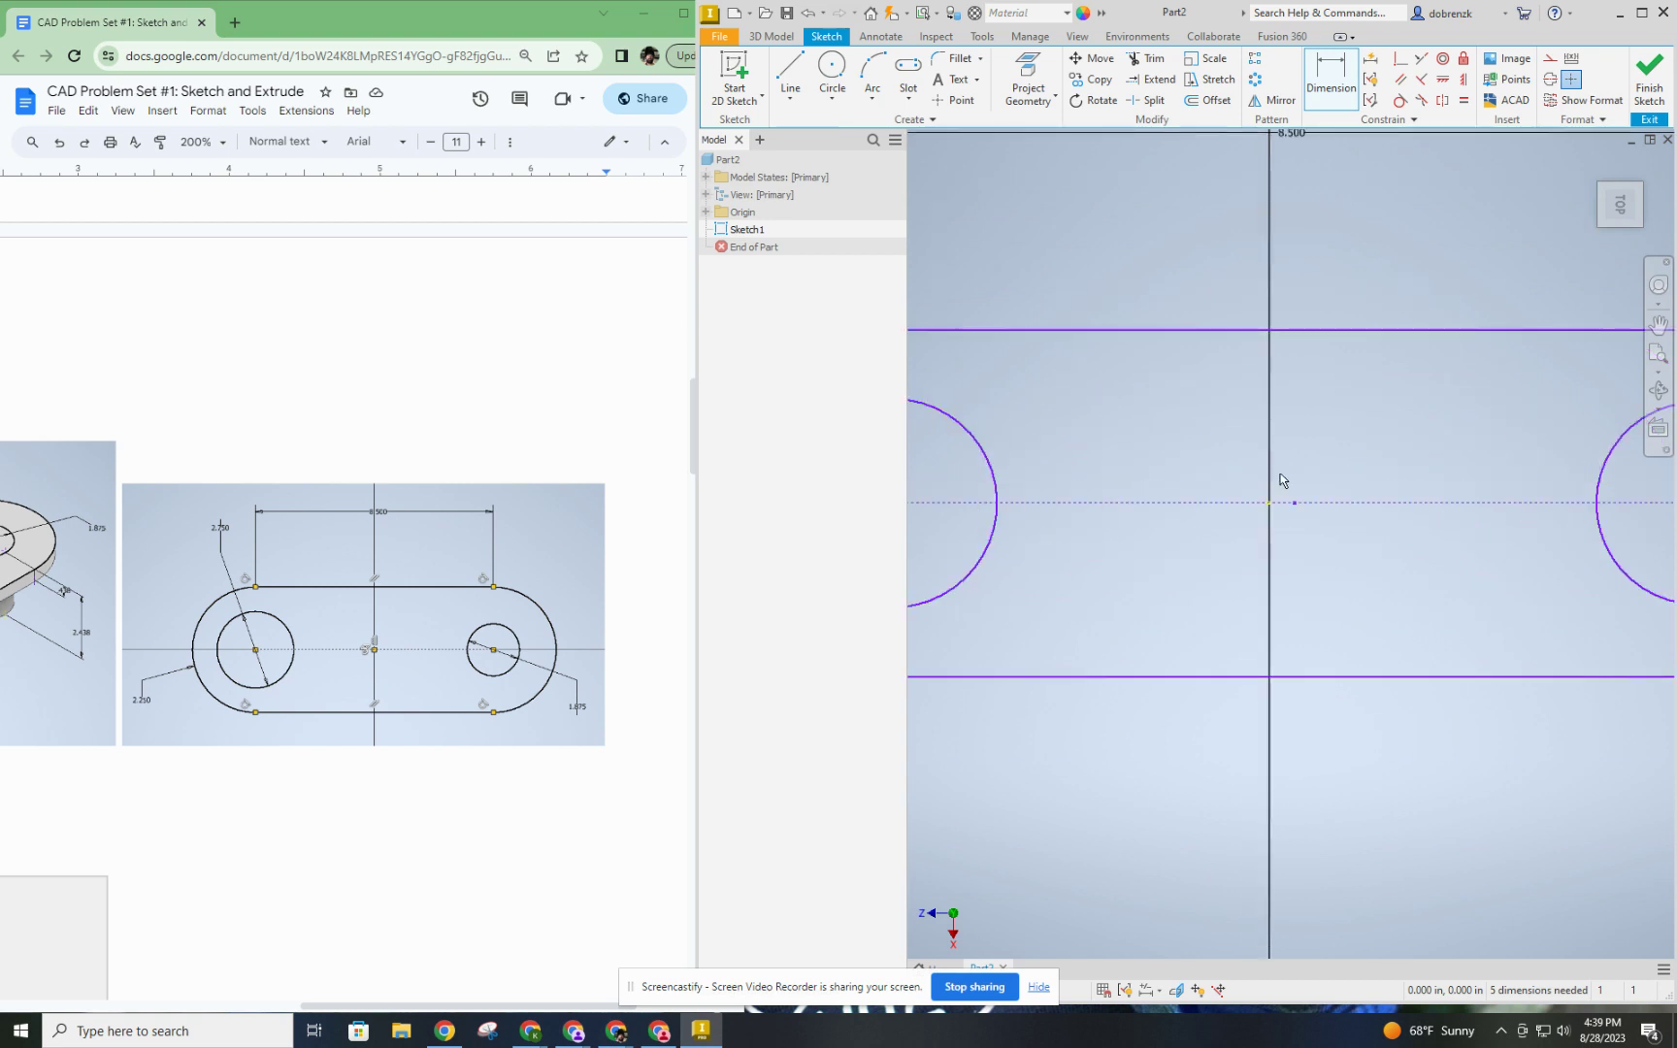
{"action": "scroll", "coordinate": [1286, 483], "scroll_direction": "down", "scroll_amount": 1}
{"action": "scroll", "coordinate": [1291, 488], "scroll_direction": "down", "scroll_amount": 4}
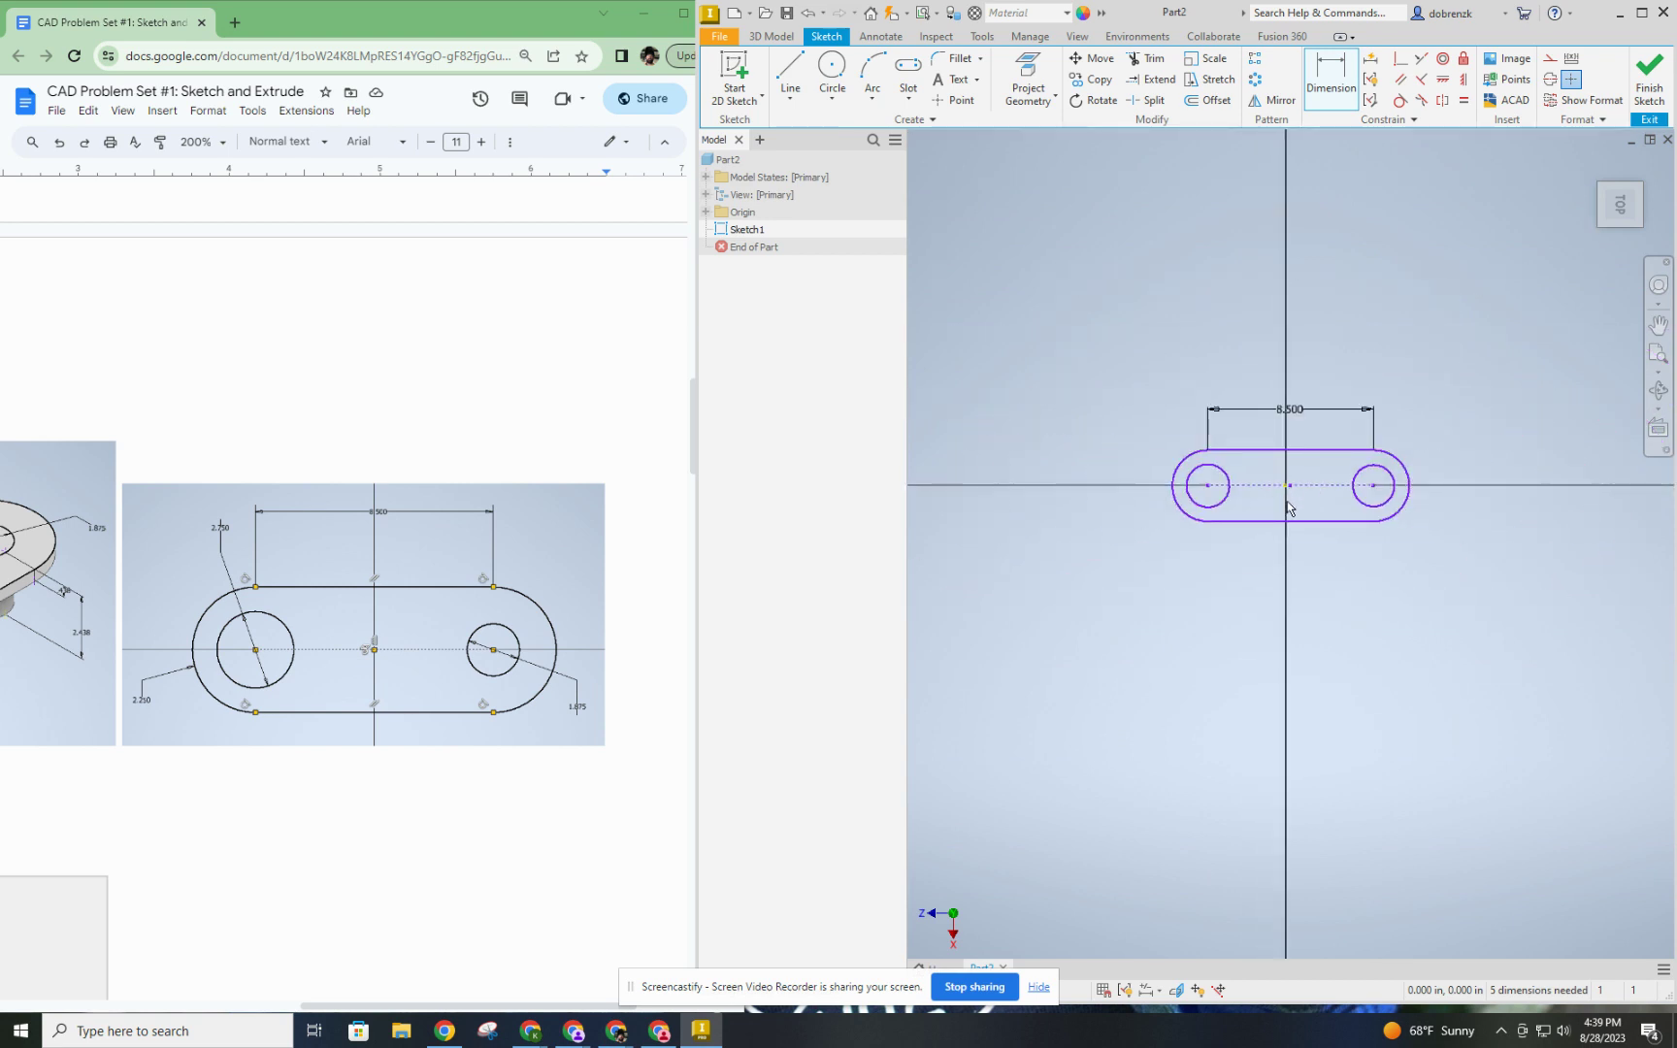
{"action": "scroll", "coordinate": [1291, 495], "scroll_direction": "up", "scroll_amount": 5}
{"action": "scroll", "coordinate": [1267, 466], "scroll_direction": "down", "scroll_amount": 4}
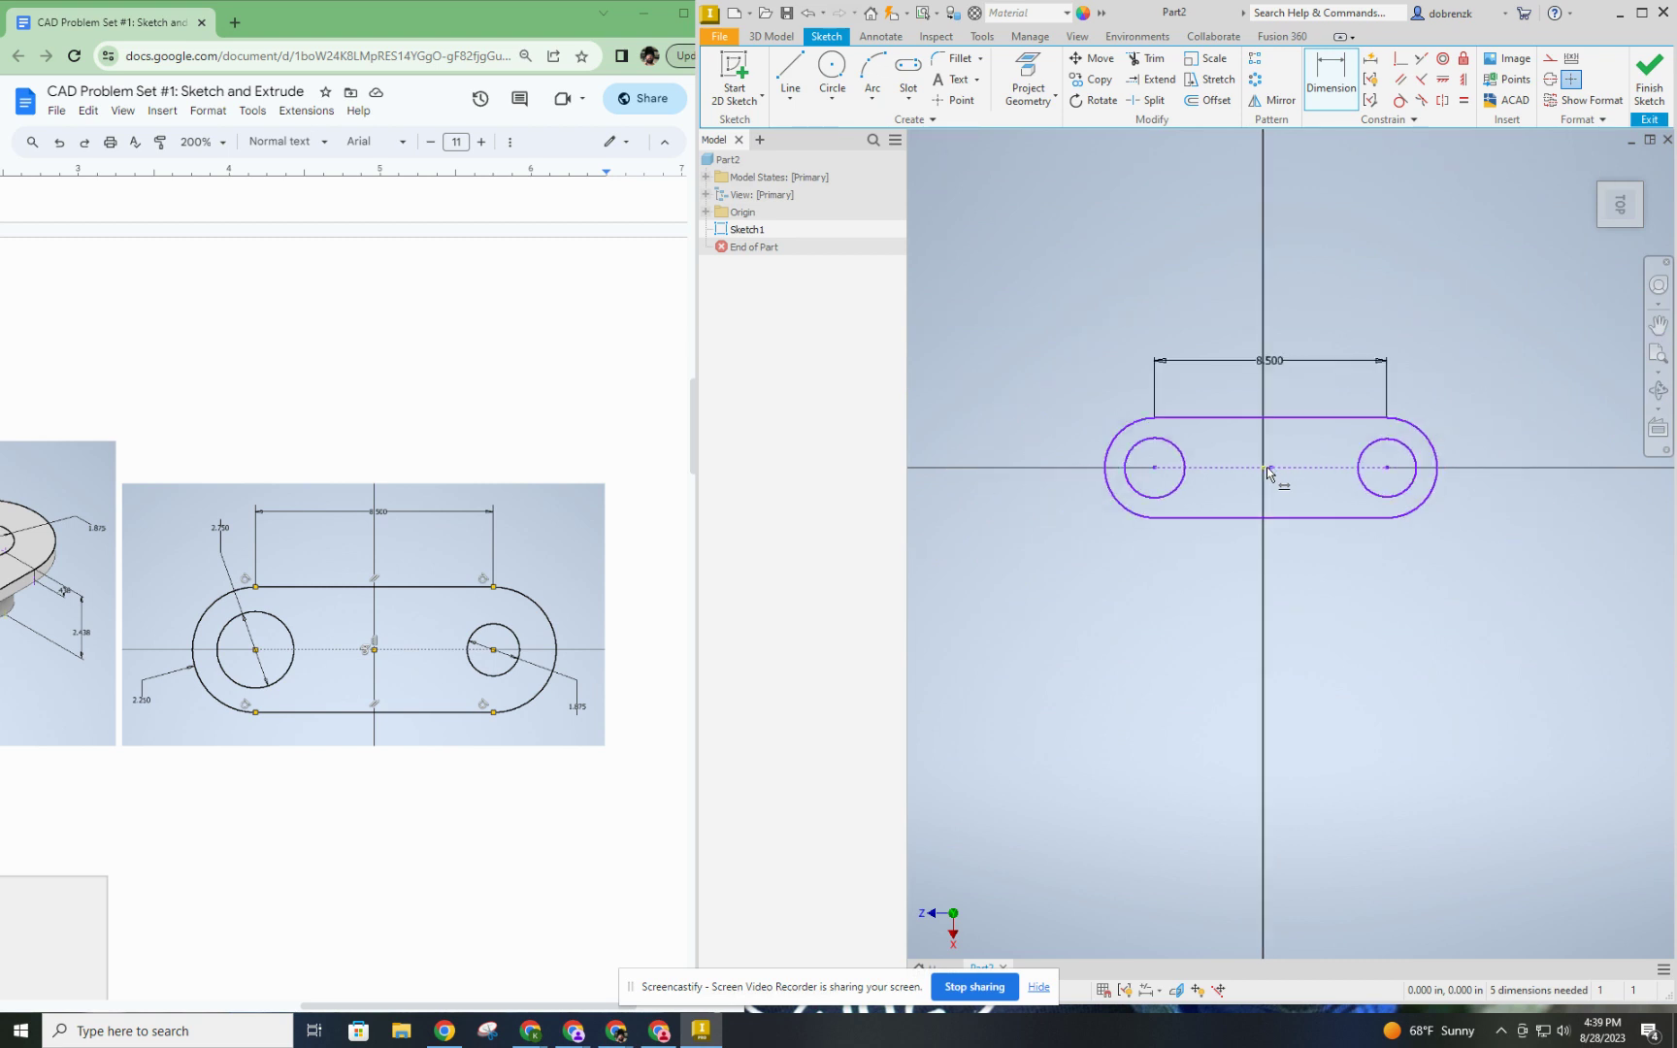
{"action": "scroll", "coordinate": [1267, 467], "scroll_direction": "down", "scroll_amount": 8}
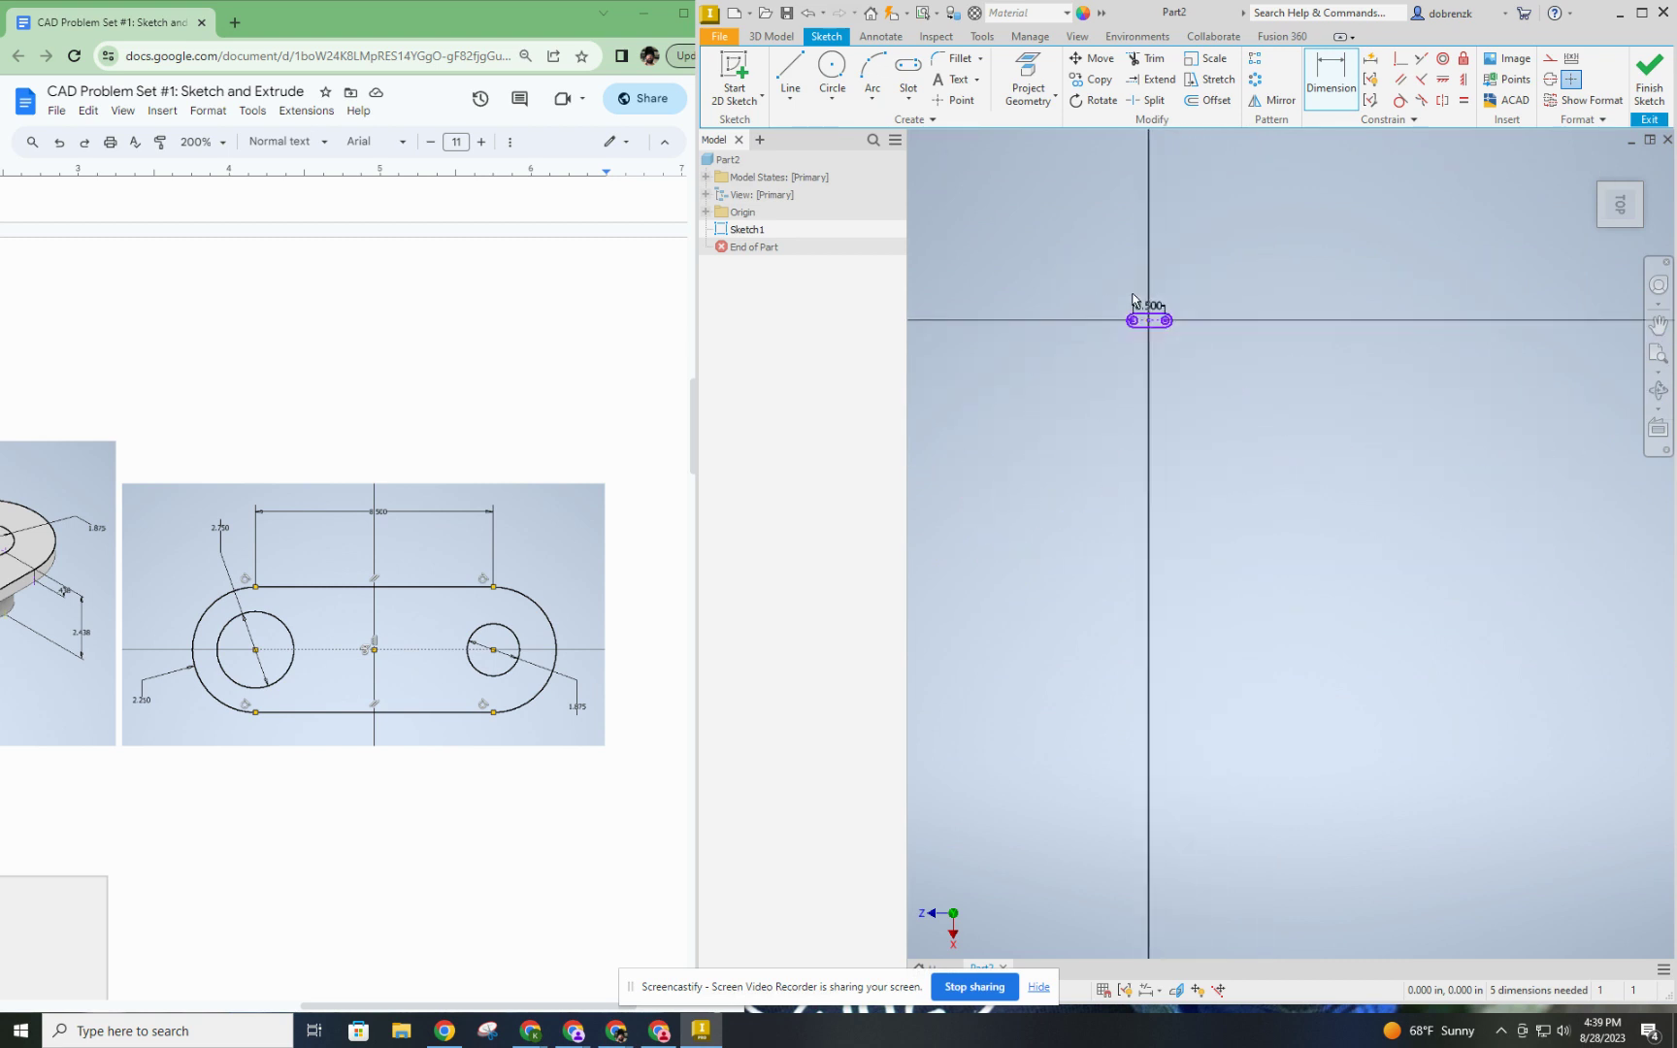
{"action": "scroll", "coordinate": [1132, 298], "scroll_direction": "up", "scroll_amount": 10}
{"action": "scroll", "coordinate": [1135, 300], "scroll_direction": "down", "scroll_amount": 3}
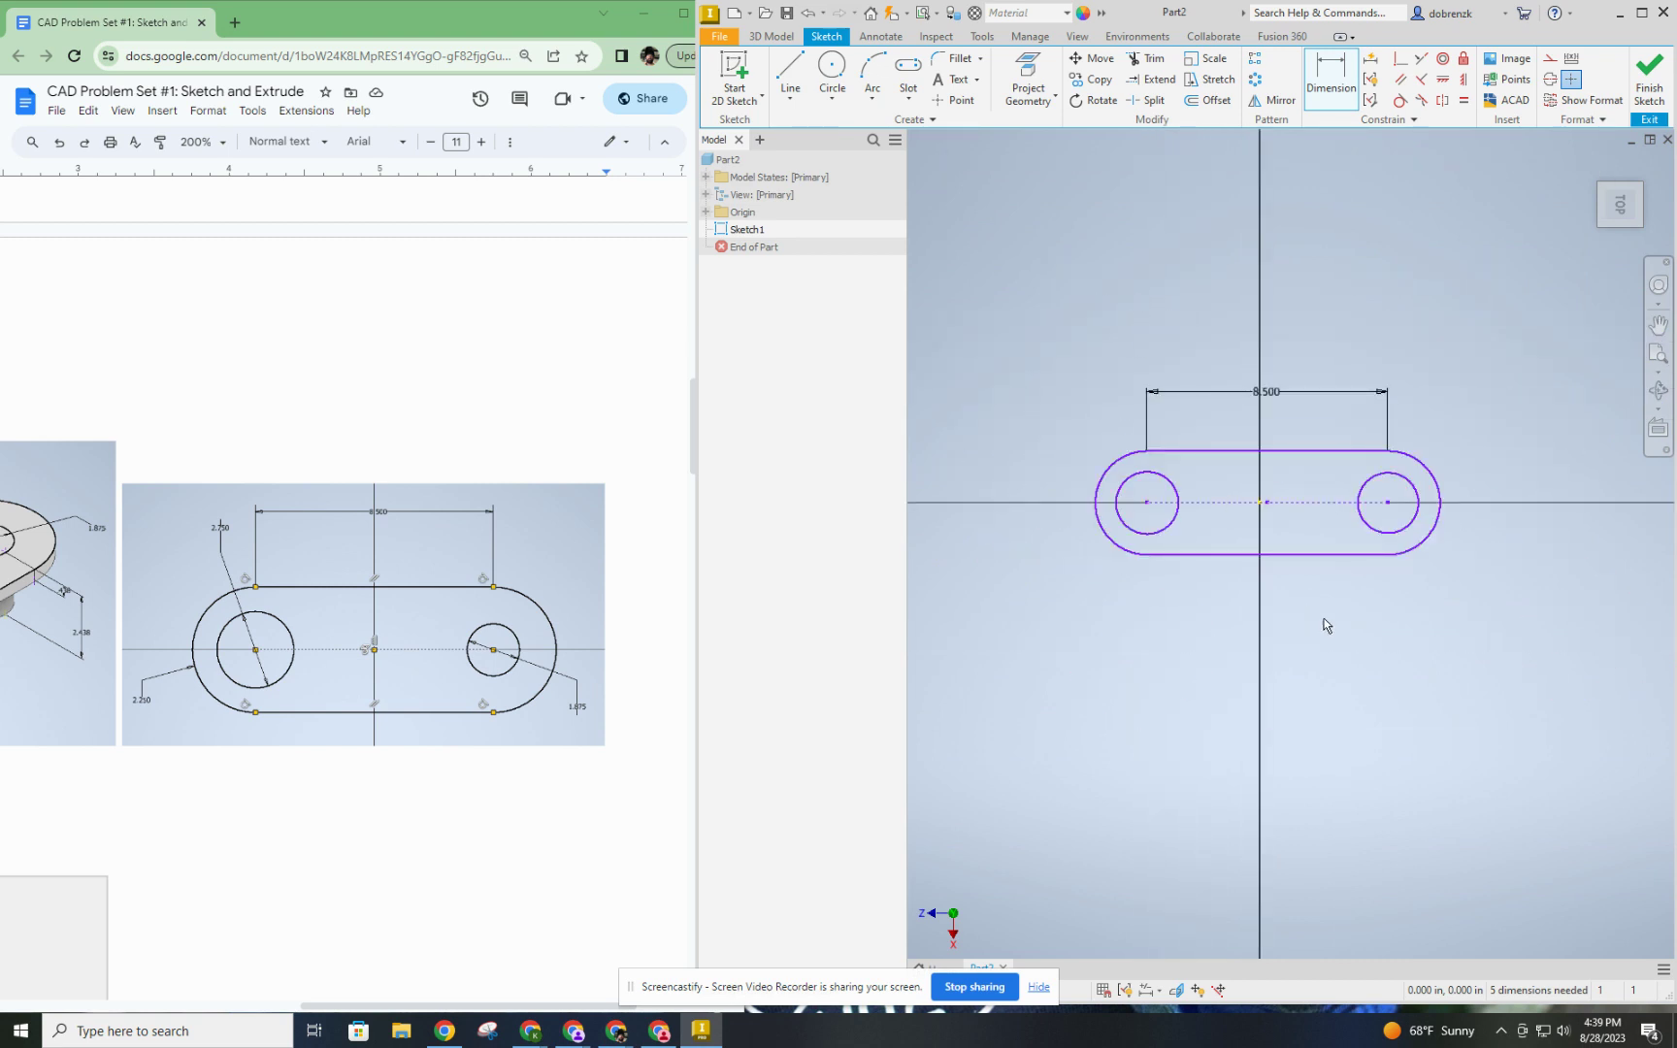
{"action": "scroll", "coordinate": [1464, 681], "scroll_direction": "up", "scroll_amount": 5}
{"action": "scroll", "coordinate": [1460, 682], "scroll_direction": "down", "scroll_amount": 4}
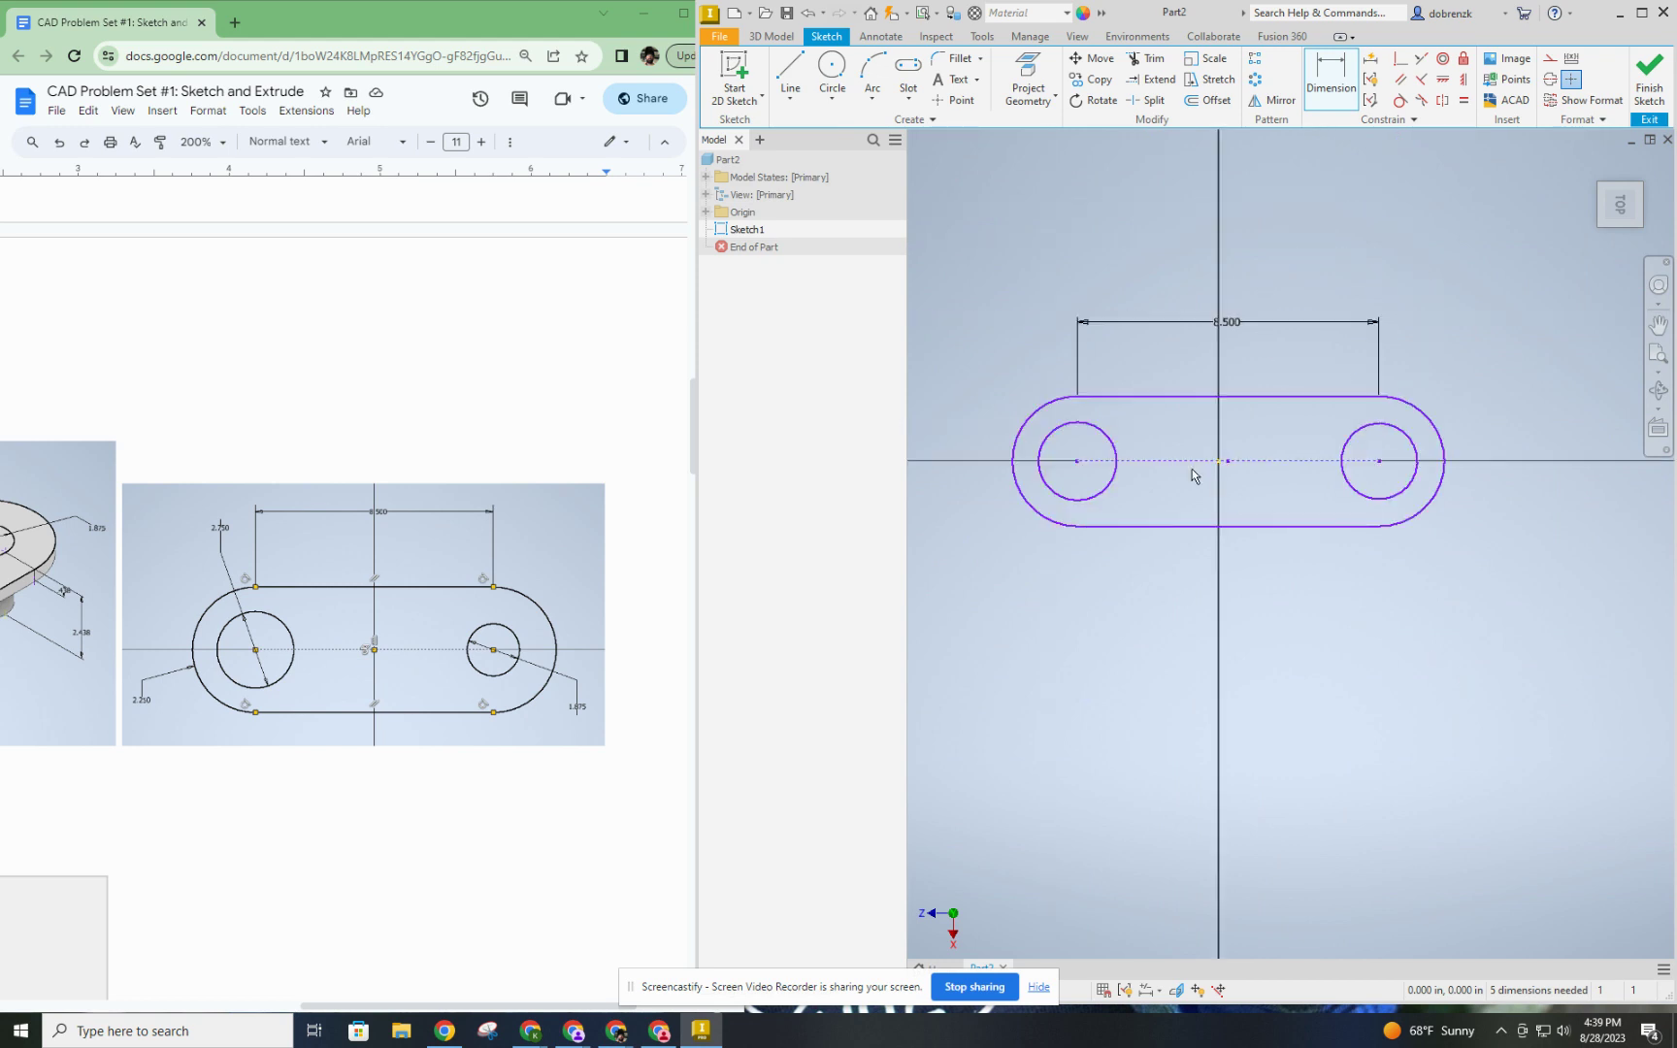
{"action": "scroll", "coordinate": [1196, 466], "scroll_direction": "down", "scroll_amount": 3}
{"action": "scroll", "coordinate": [1204, 459], "scroll_direction": "up", "scroll_amount": 3}
{"action": "scroll", "coordinate": [1205, 454], "scroll_direction": "down", "scroll_amount": 3}
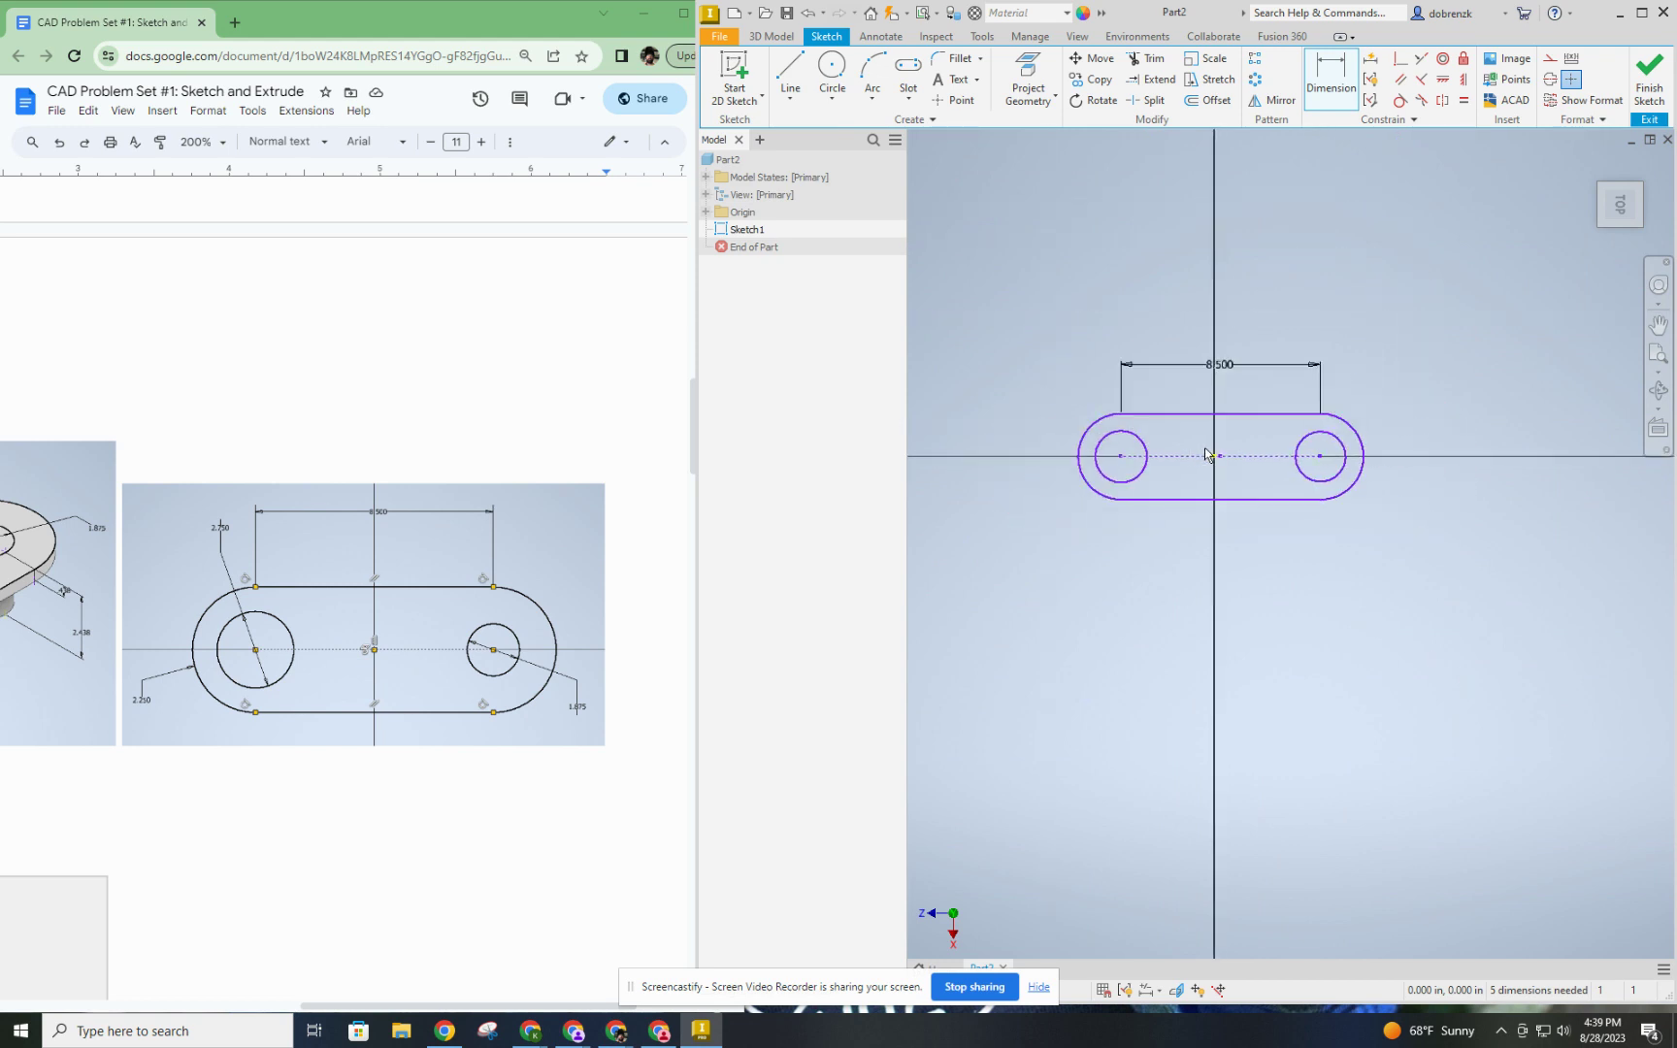
{"action": "scroll", "coordinate": [1205, 454], "scroll_direction": "up", "scroll_amount": 3}
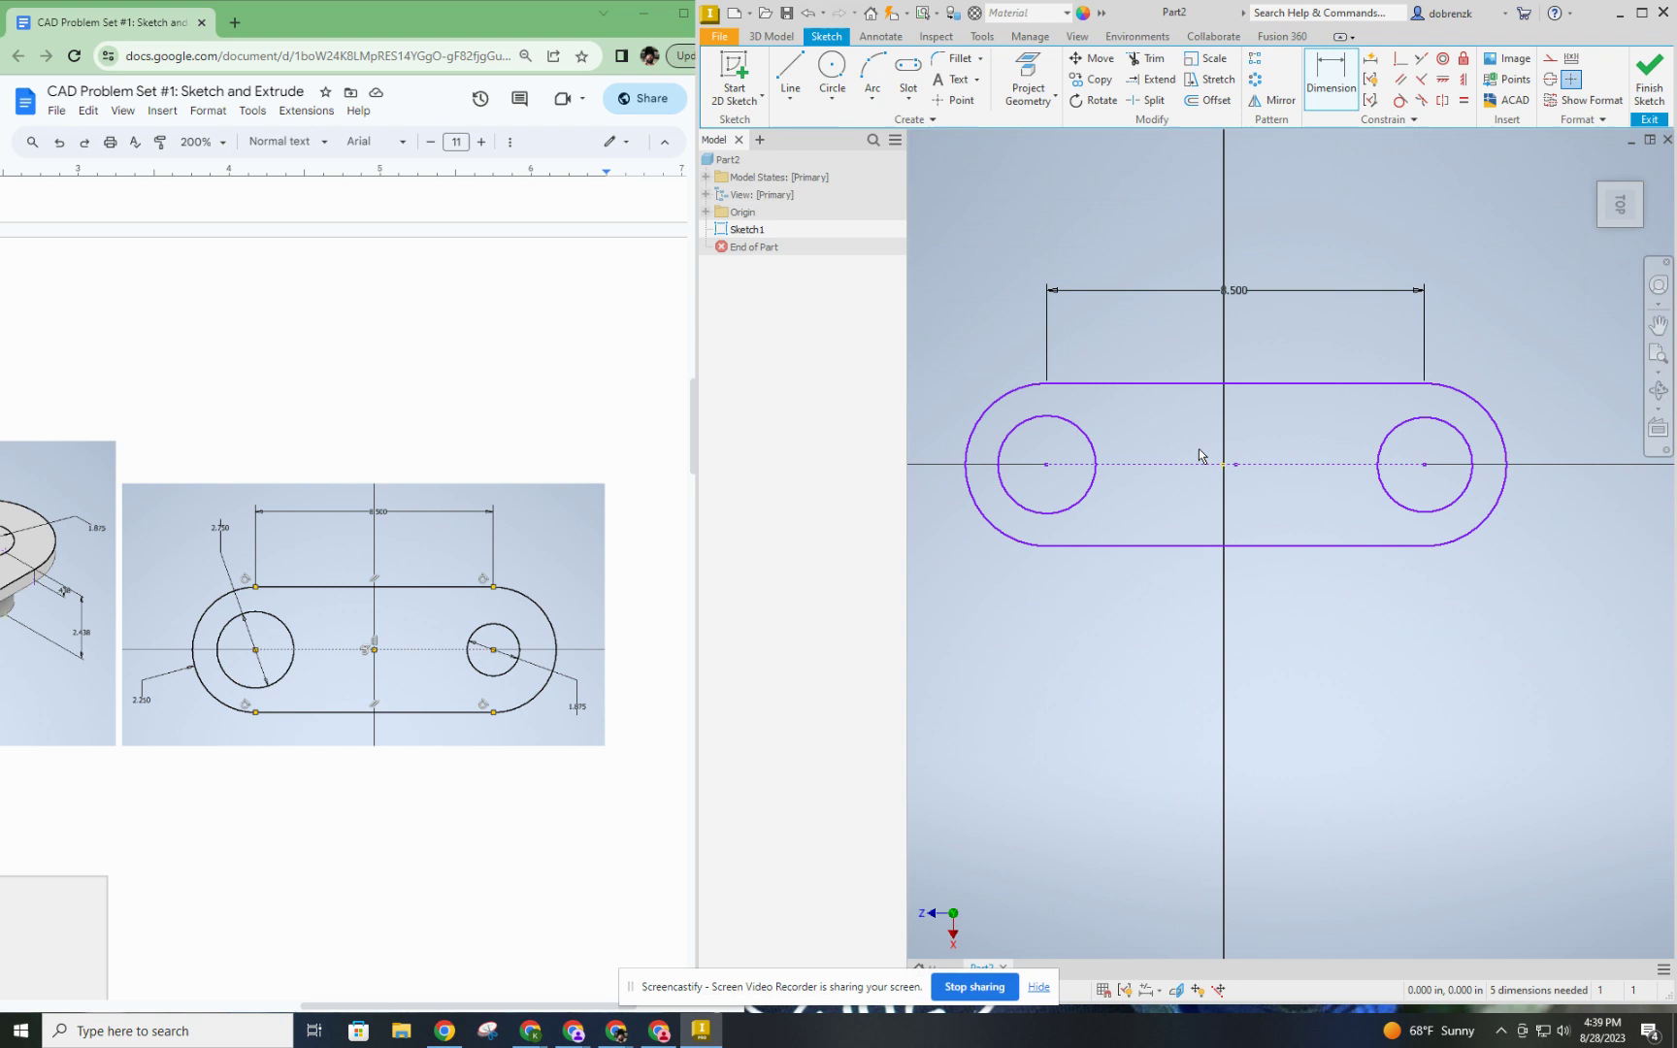
{"action": "mouse_move", "coordinate": [1193, 450]}
{"action": "middle_mouse_down"}
{"action": "mouse_move", "coordinate": [1192, 434]}
{"action": "mouse_move", "coordinate": [1121, 491]}
{"action": "mouse_move", "coordinate": [1283, 480]}
{"action": "mouse_move", "coordinate": [1129, 493]}
{"action": "mouse_move", "coordinate": [1278, 448]}
{"action": "mouse_move", "coordinate": [1189, 544]}
{"action": "mouse_move", "coordinate": [1260, 439]}
{"action": "mouse_move", "coordinate": [1225, 478]}
{"action": "mouse_move", "coordinate": [1198, 446]}
{"action": "mouse_move", "coordinate": [1269, 475]}
{"action": "mouse_move", "coordinate": [1238, 535]}
{"action": "mouse_move", "coordinate": [1188, 532]}
{"action": "mouse_move", "coordinate": [1235, 519]}
{"action": "mouse_move", "coordinate": [1198, 487]}
{"action": "middle_mouse_up"}
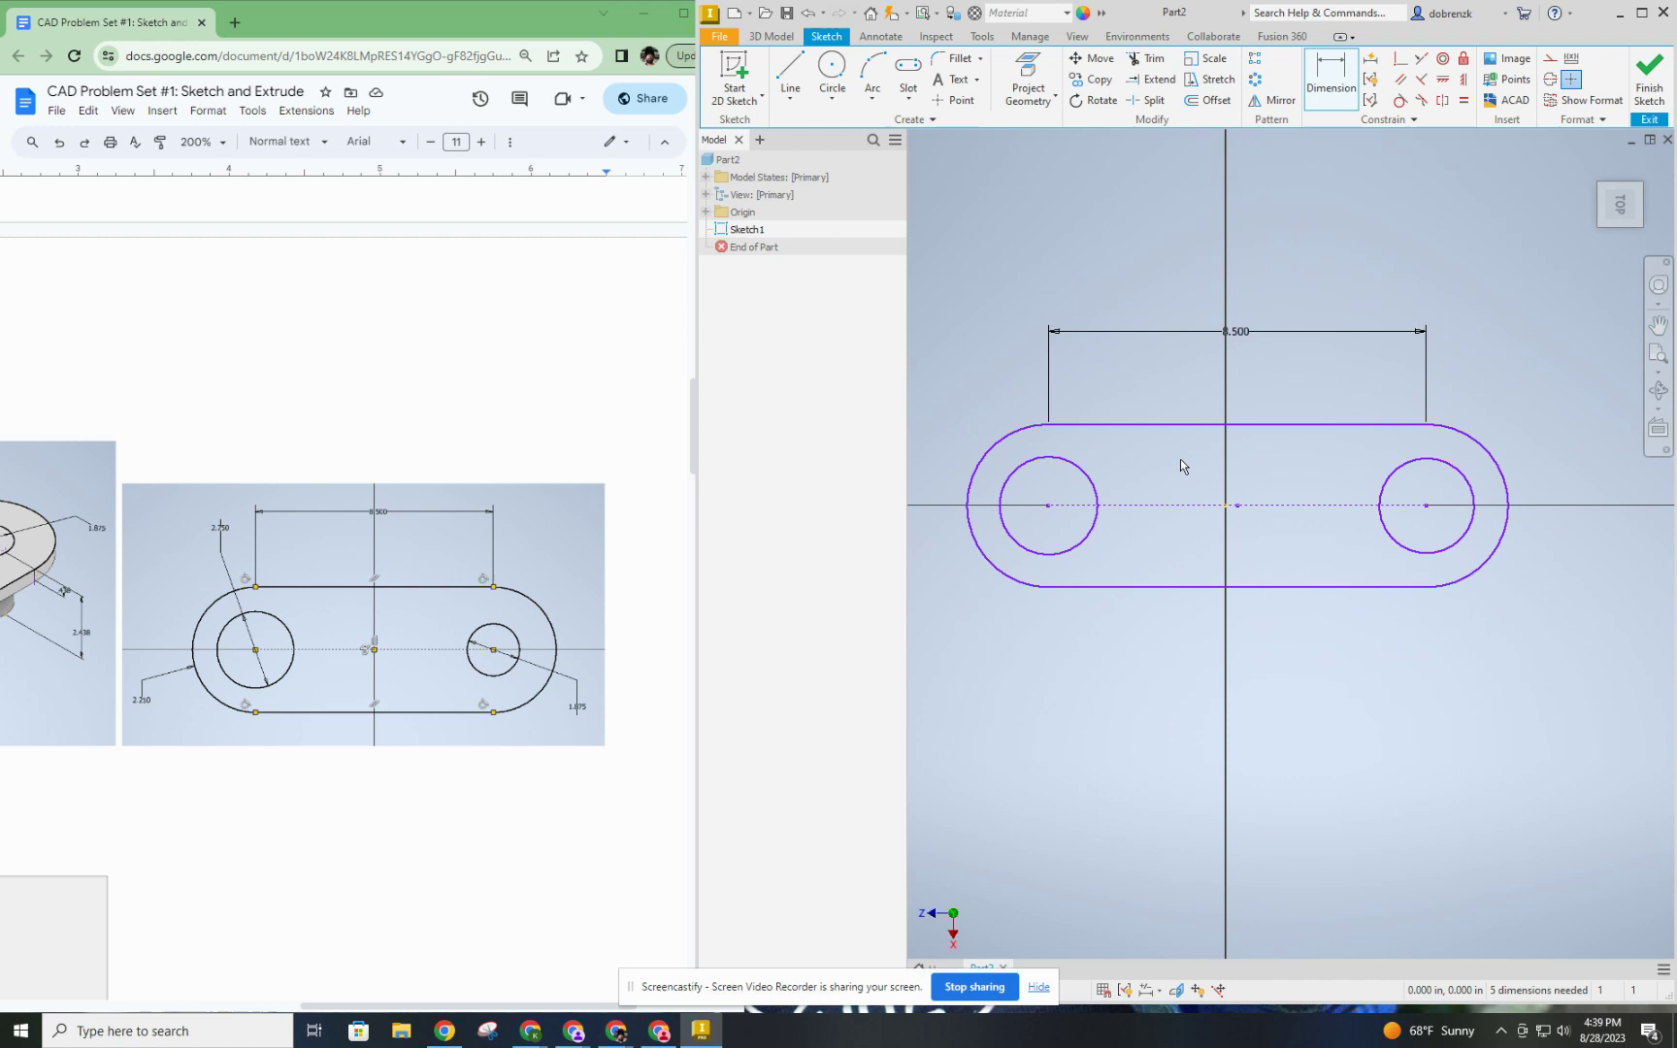
{"action": "mouse_move", "coordinate": [1184, 466]}
{"action": "middle_mouse_down", "text": "shift"}
{"action": "mouse_move", "coordinate": [1299, 462]}
{"action": "mouse_move", "coordinate": [1100, 459]}
{"action": "mouse_move", "coordinate": [1231, 457]}
{"action": "mouse_move", "coordinate": [1145, 454]}
{"action": "mouse_move", "coordinate": [1175, 443]}
{"action": "middle_mouse_up", "text": "shift"}
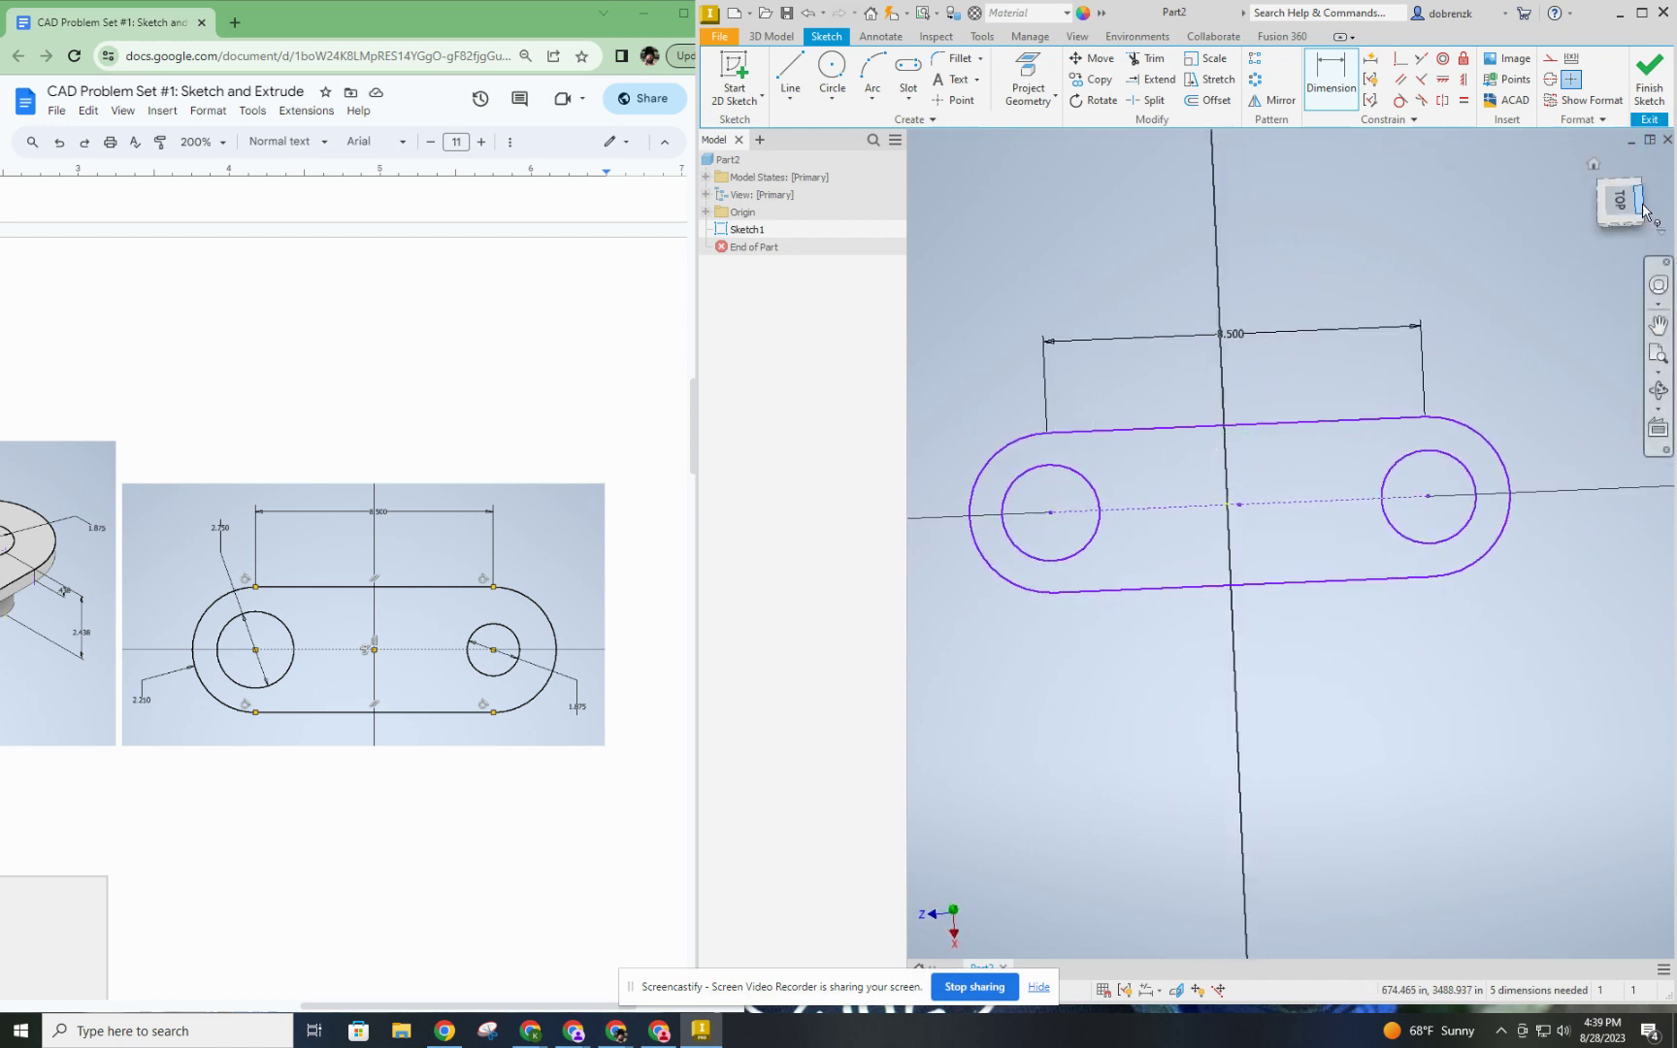
{"action": "key", "text": "Page_Up"}
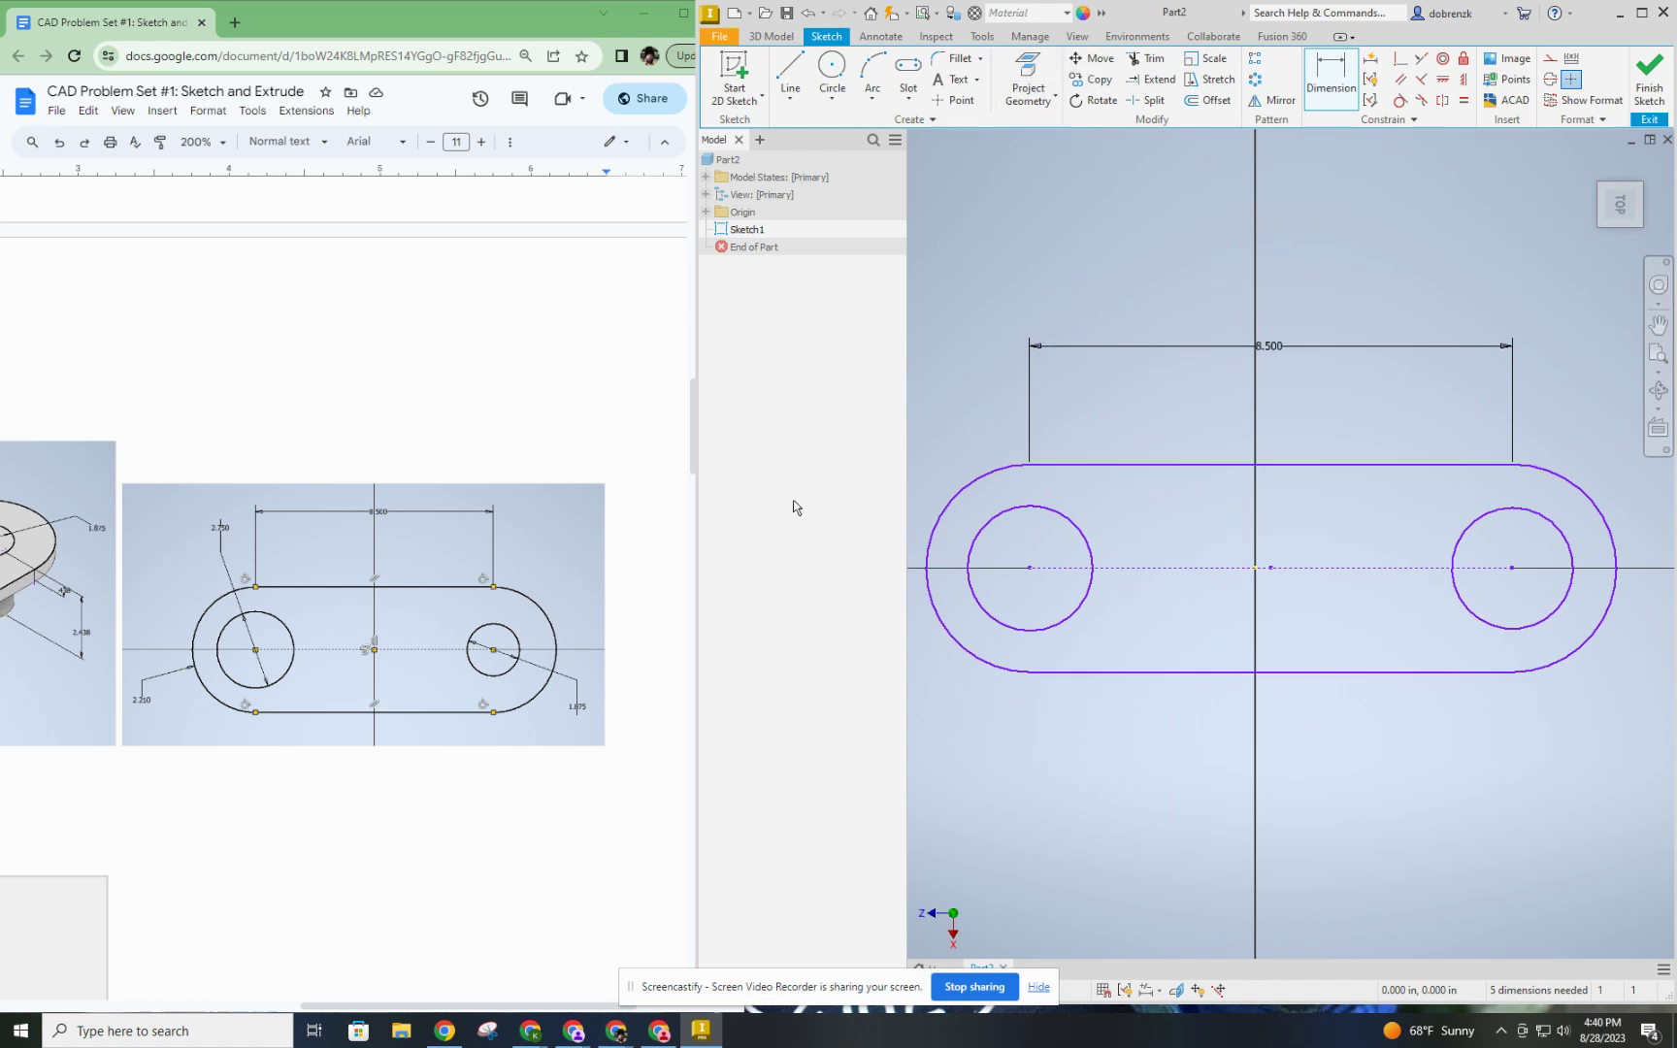
Set the right circle's diameter to 1.875 in and the left circle's to 2.75 in.
{"action": "left_click", "coordinate": [1534, 631]}
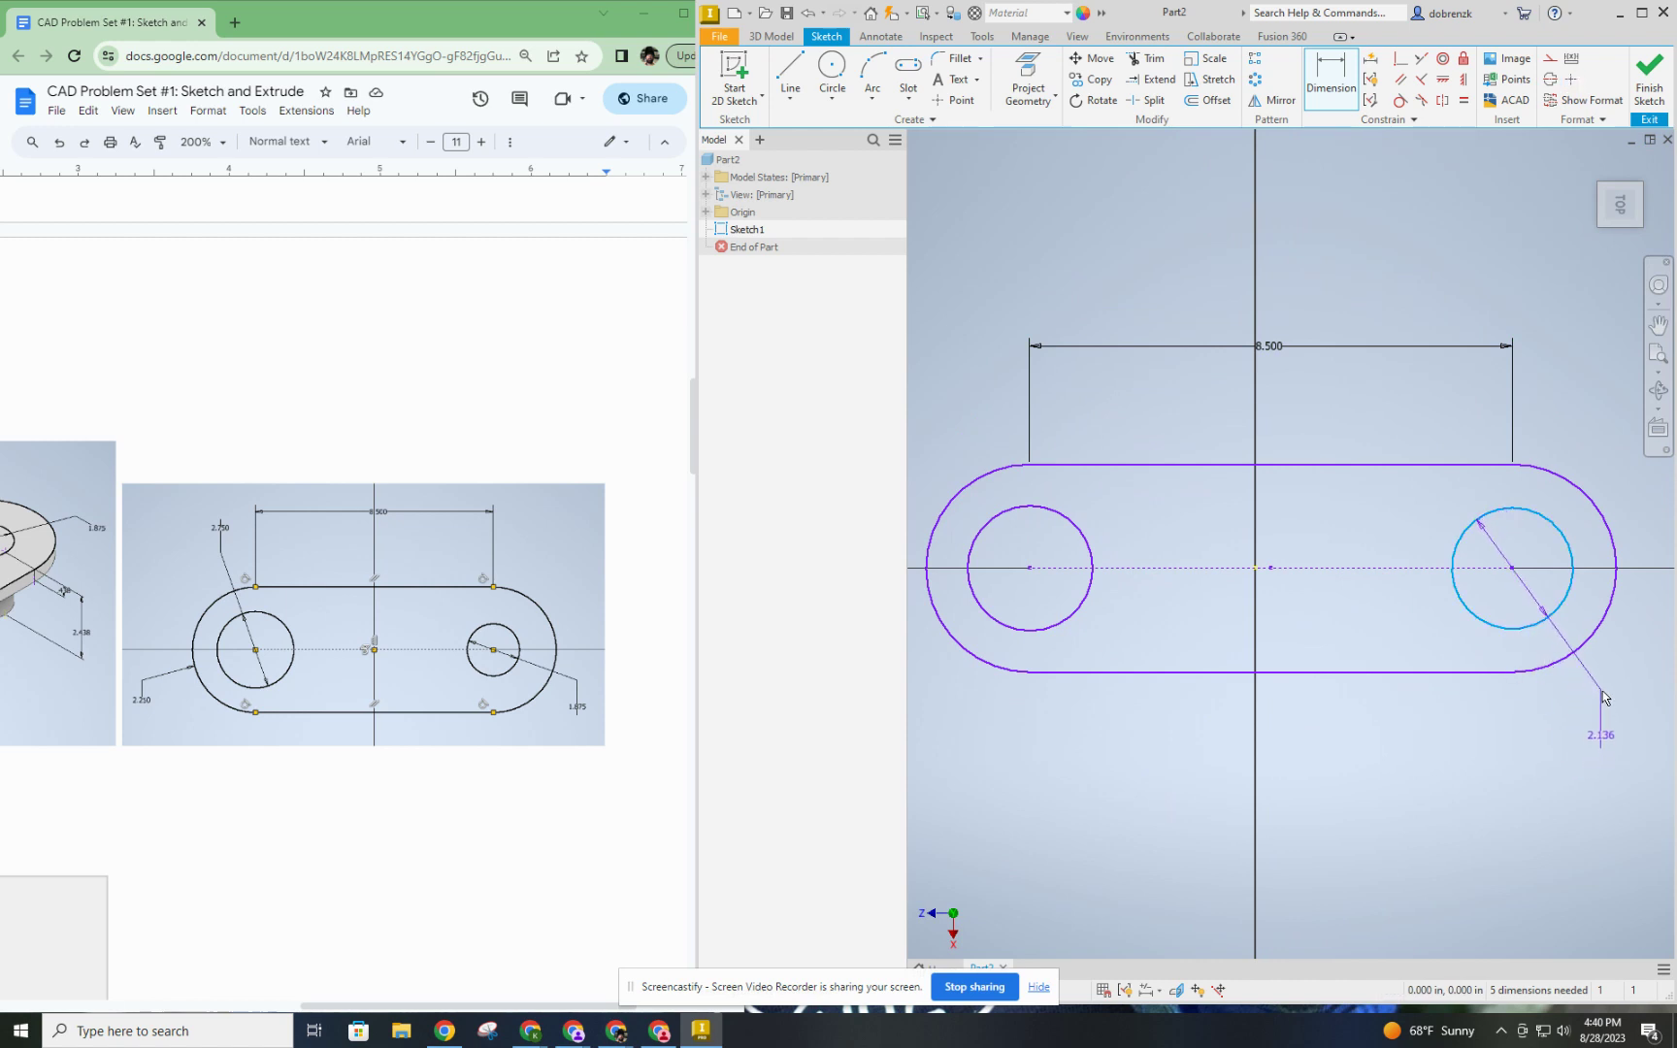
{"action": "left_click", "coordinate": [1602, 699]}
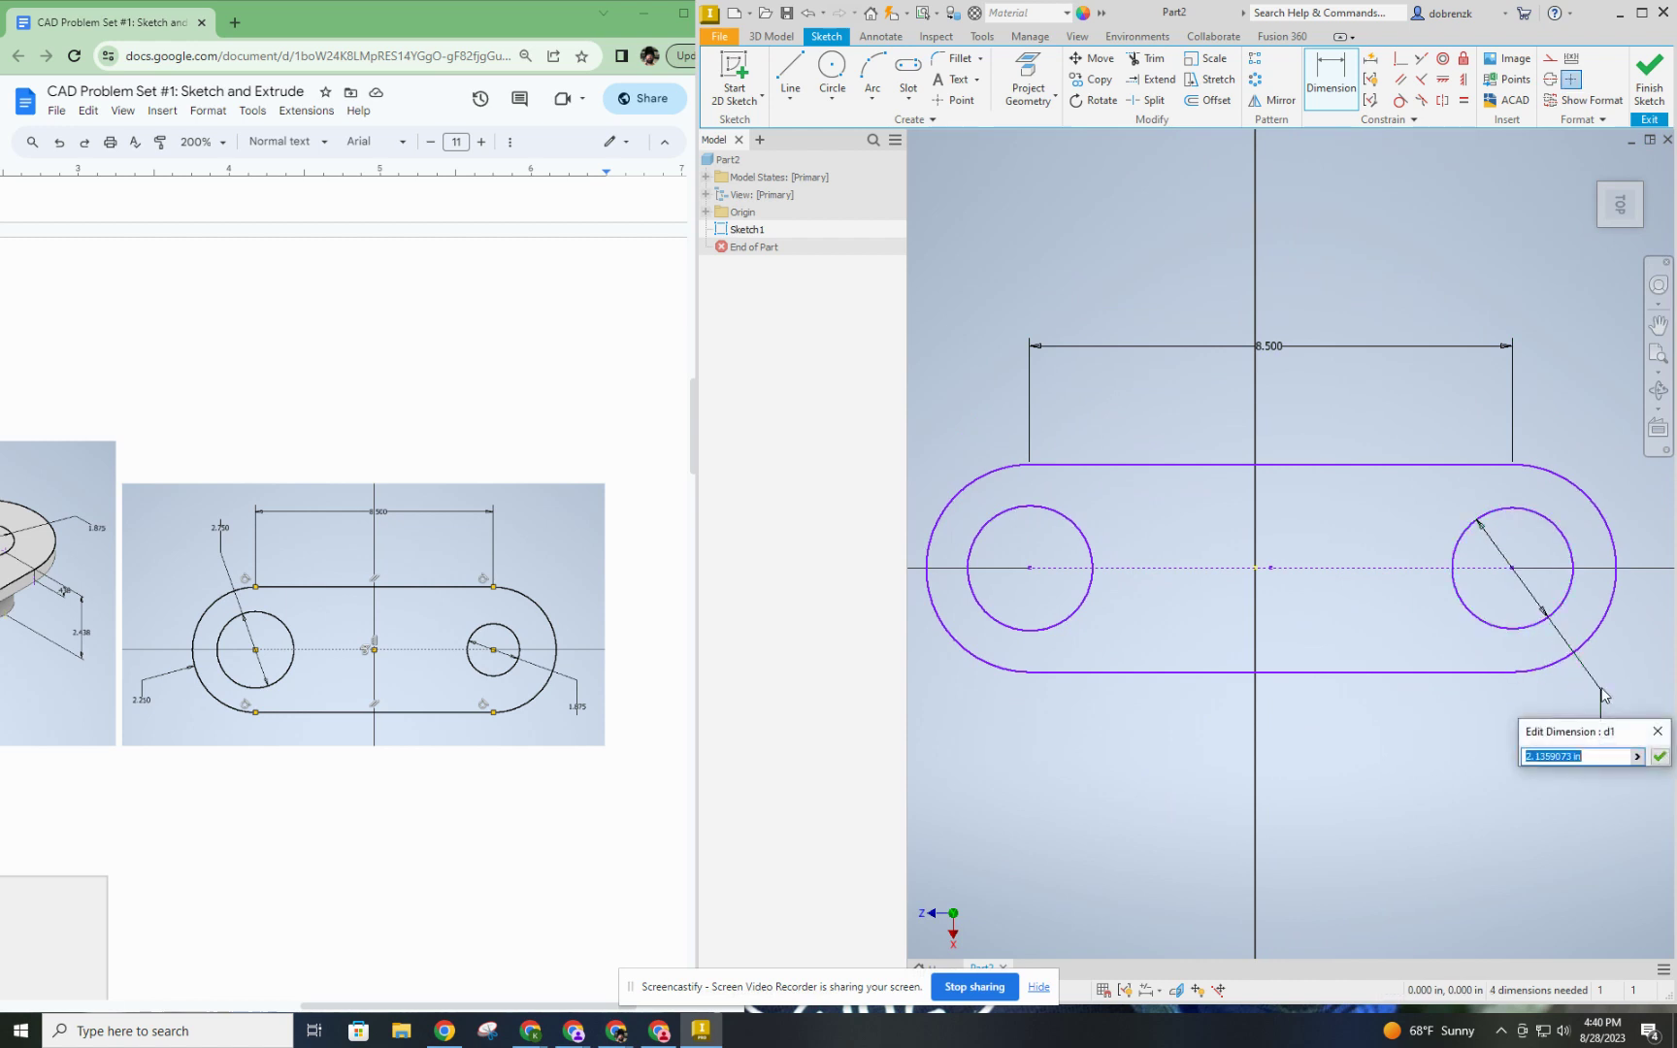
{"action": "type", "text": "1.875"}
{"action": "key", "text": "Return"}
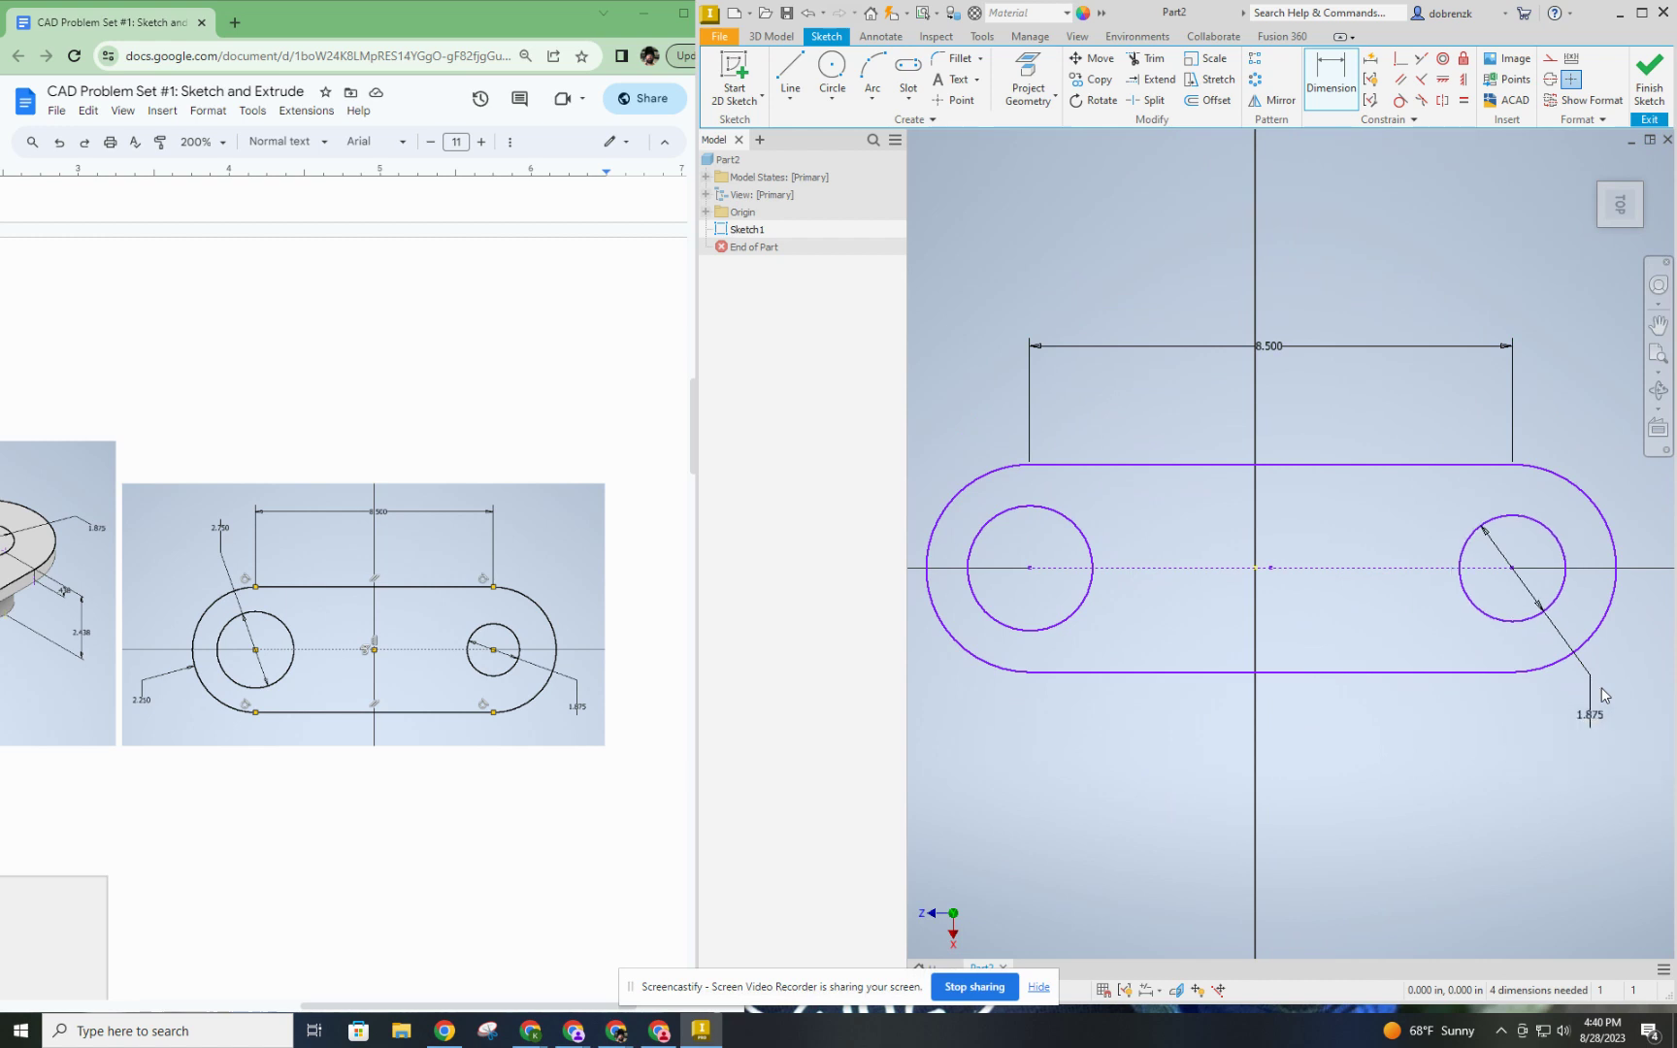
{"action": "middle_click_drag", "start_coordinate": [1301, 759], "coordinate": [1370, 740]}
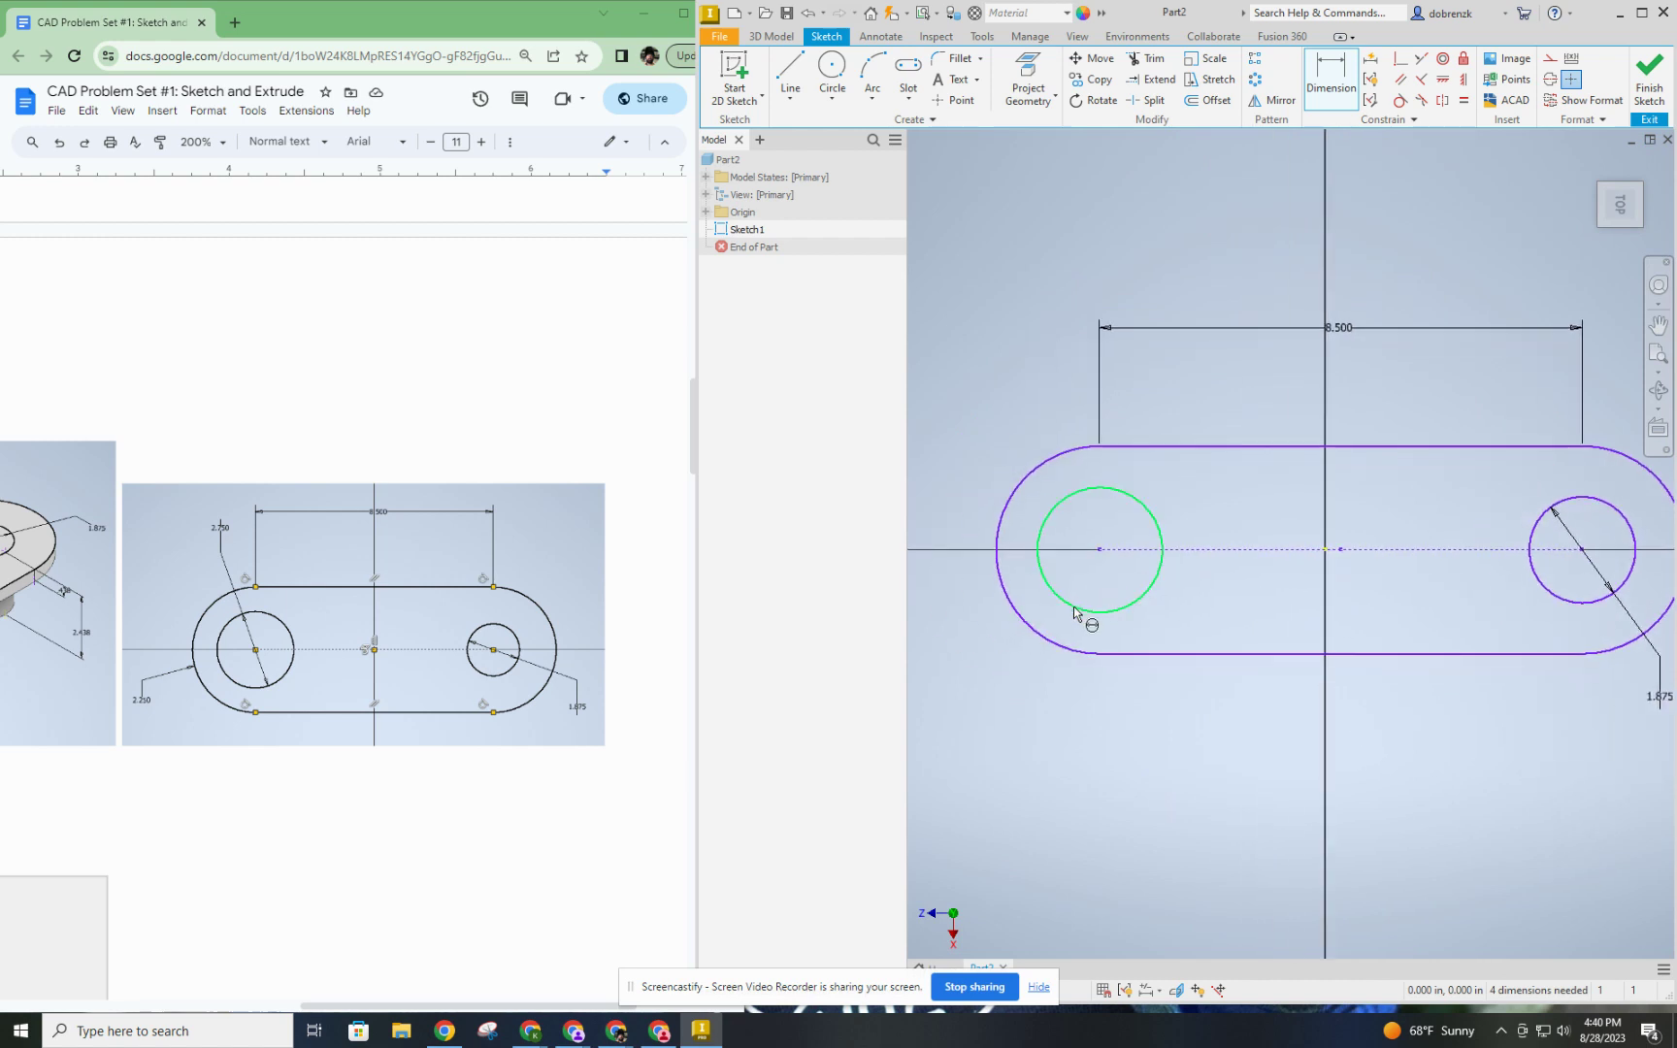
{"action": "left_click", "coordinate": [1076, 611]}
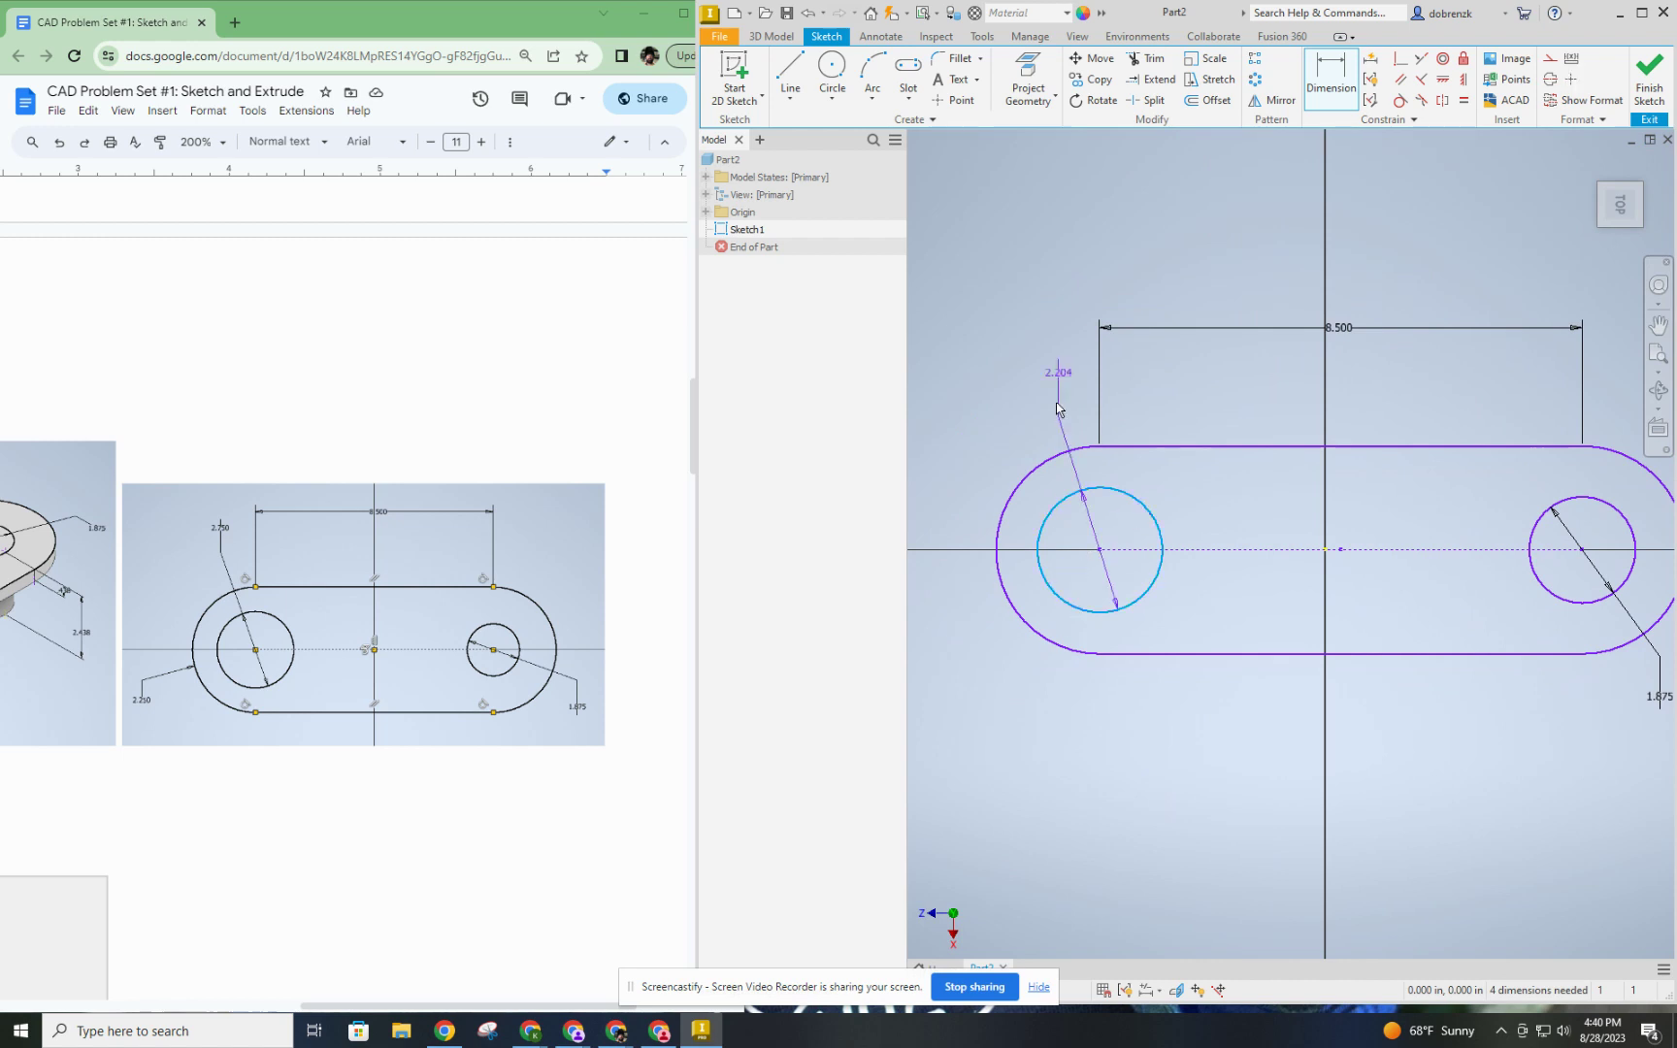
{"action": "left_click", "coordinate": [1008, 367]}
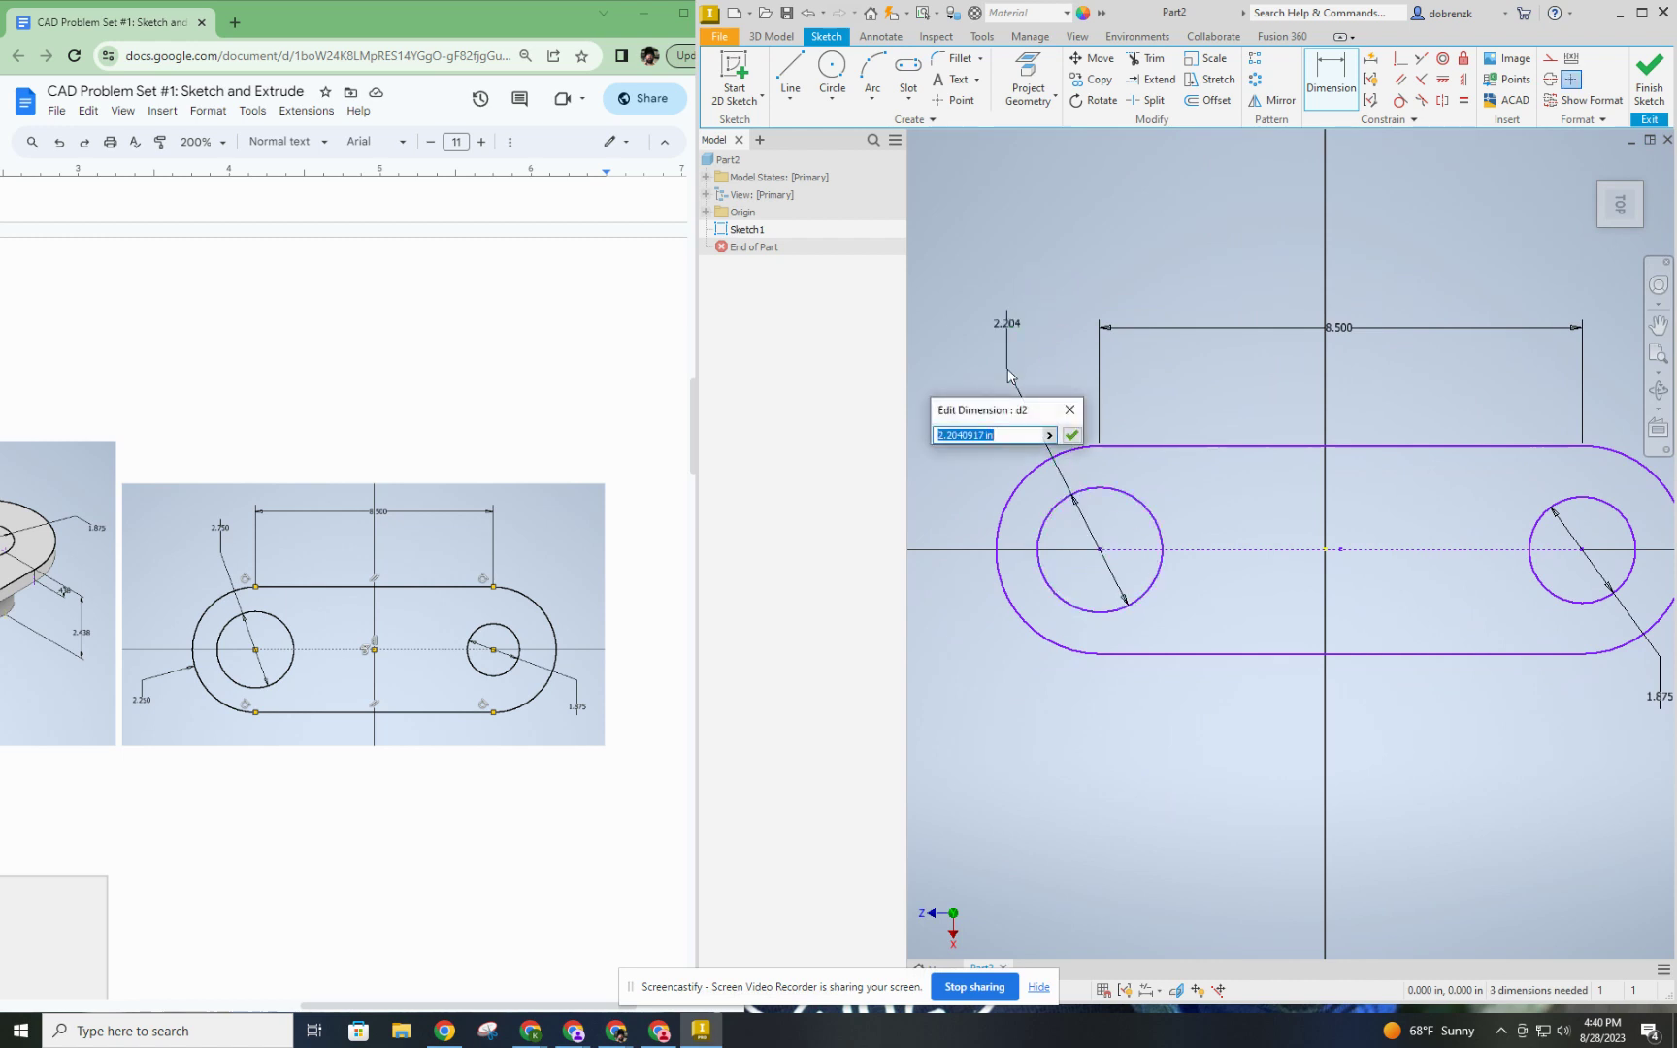
{"action": "type", "text": "2.75"}
{"action": "key", "text": "Return"}
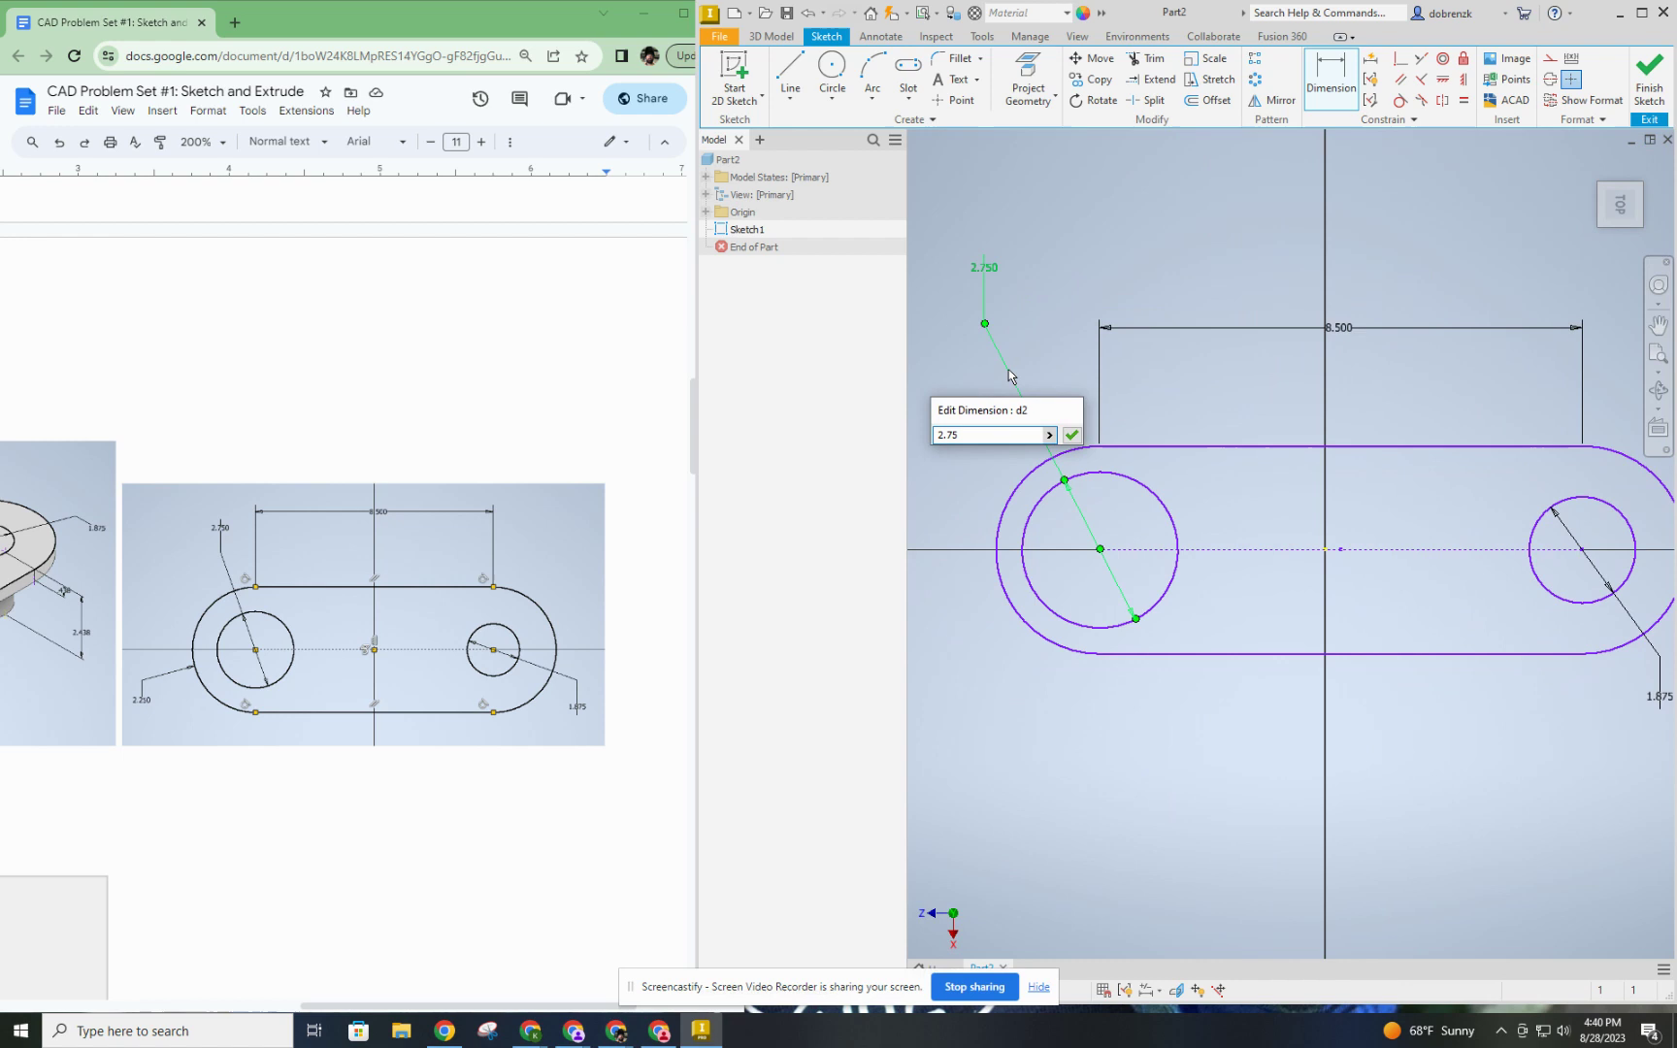
Dimension the slot's left outer arc to 2.250 in.
{"action": "left_click", "coordinate": [997, 545]}
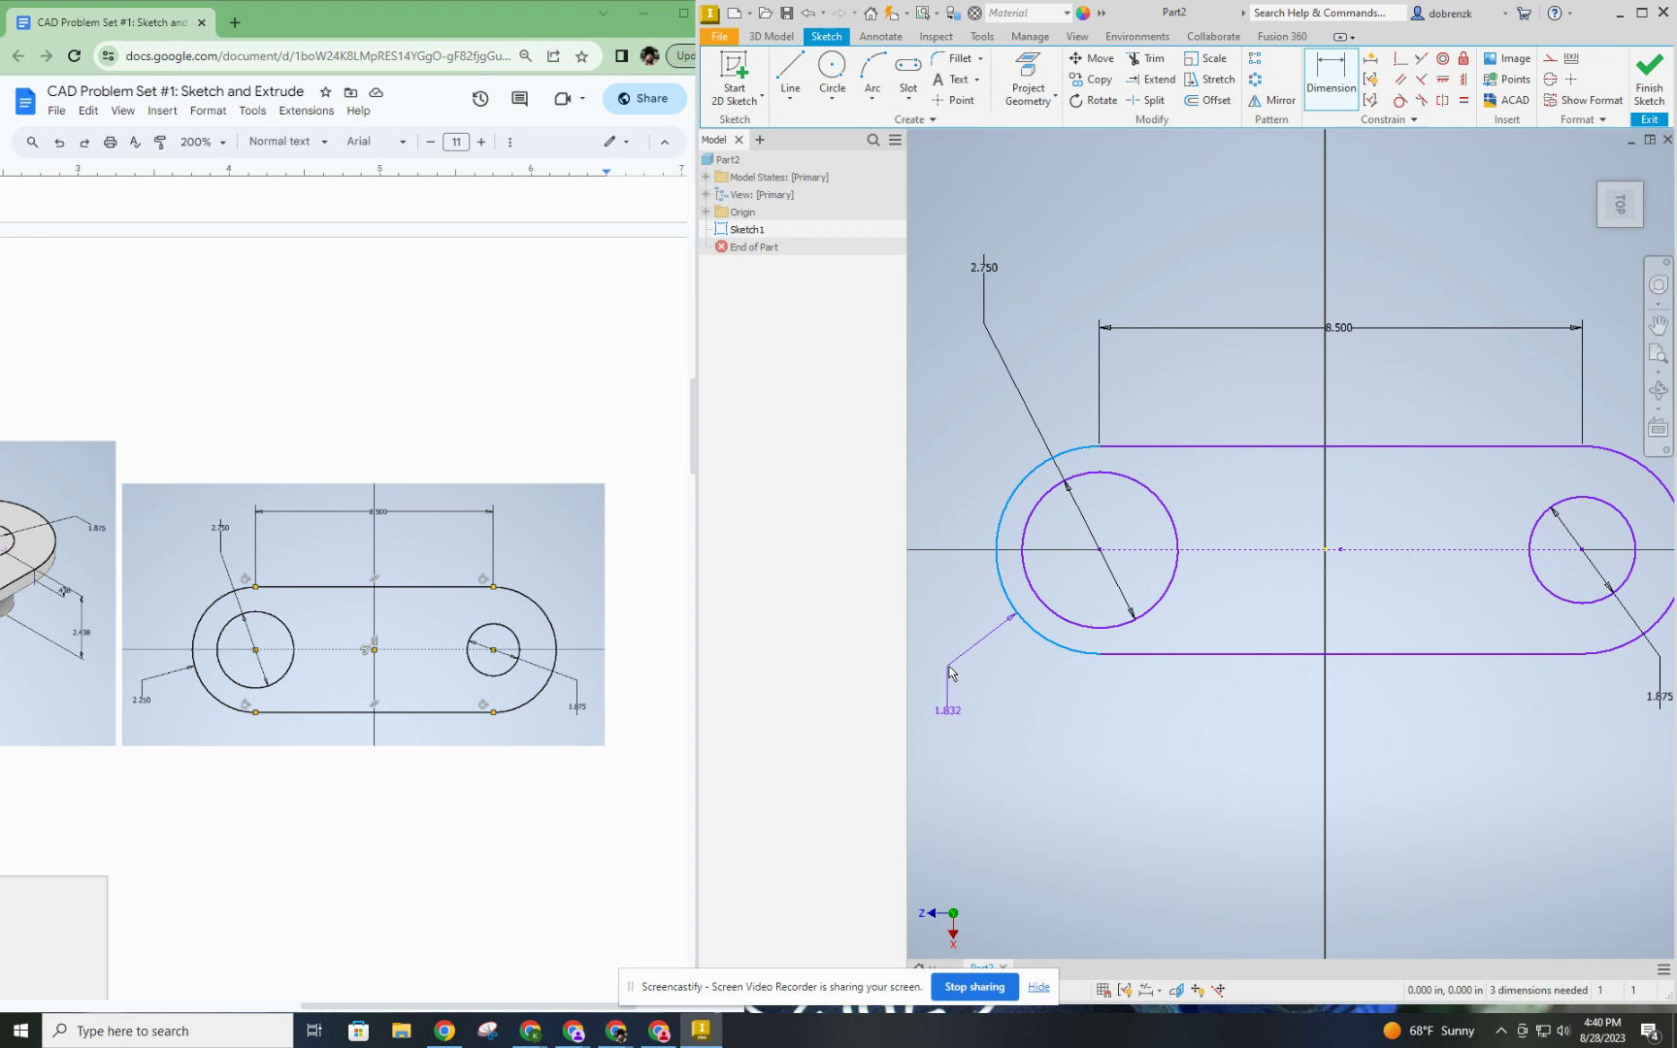
{"action": "left_click", "coordinate": [950, 672]}
{"action": "left_click", "coordinate": [950, 716]}
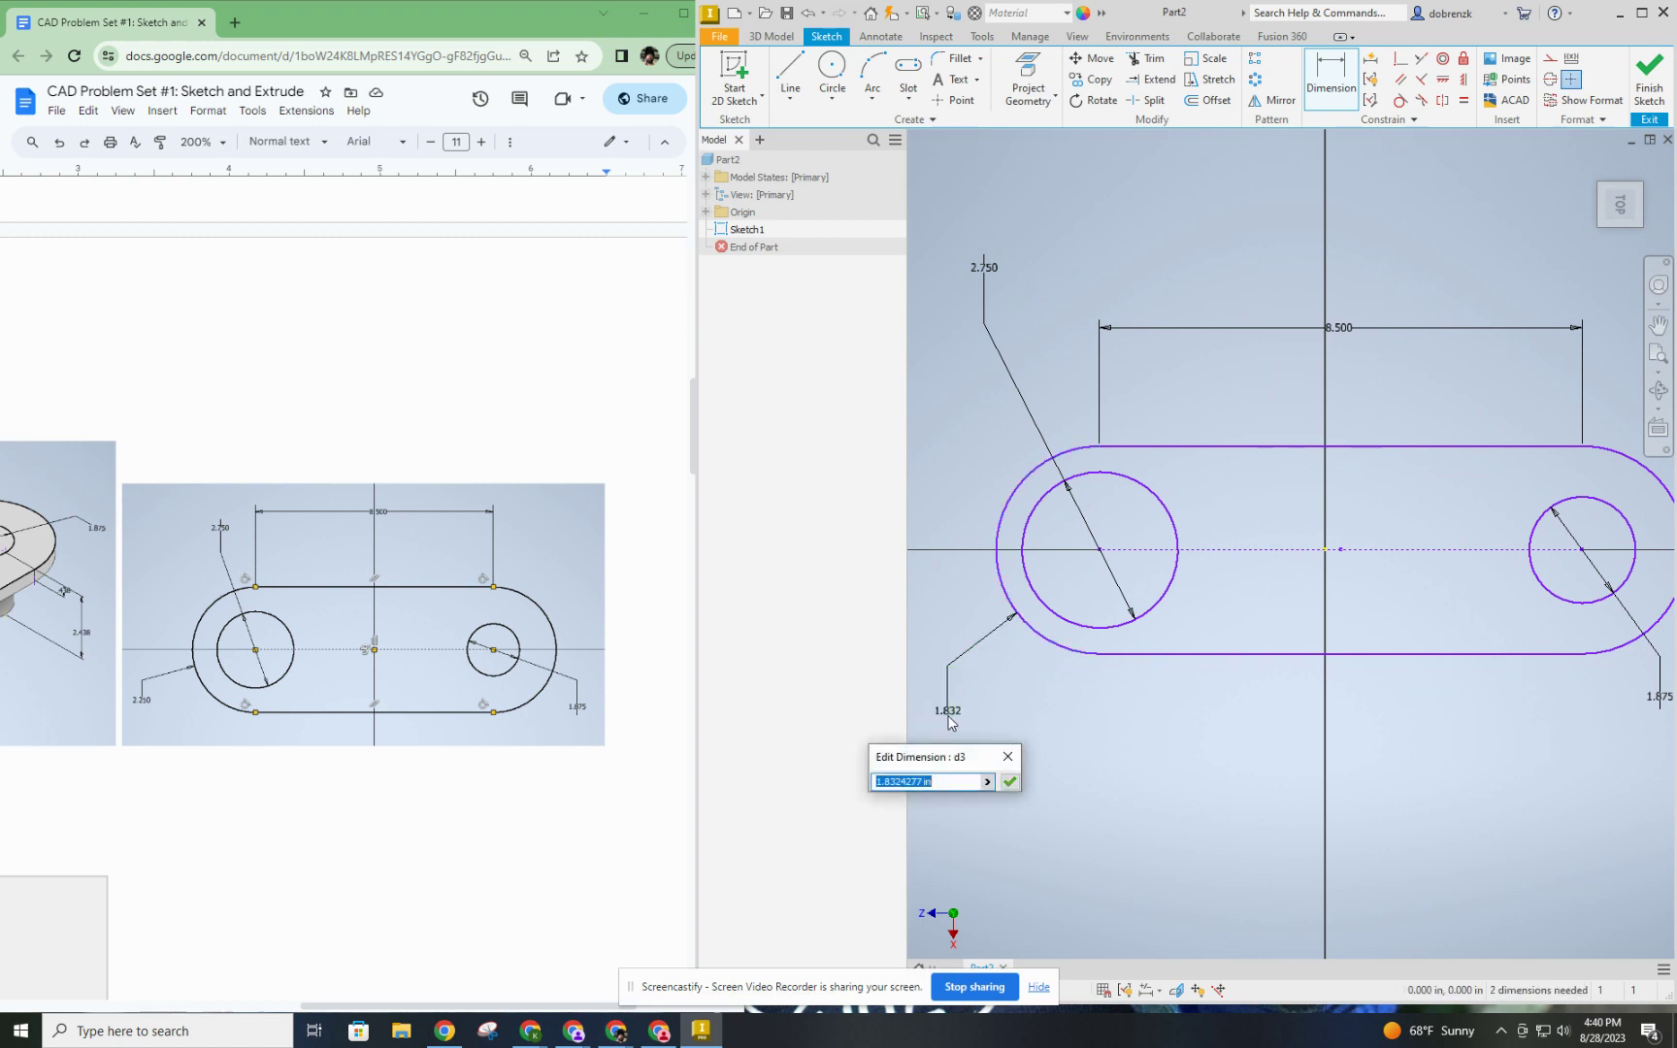
{"action": "type", "text": "2.25"}
{"action": "key", "text": "Return"}
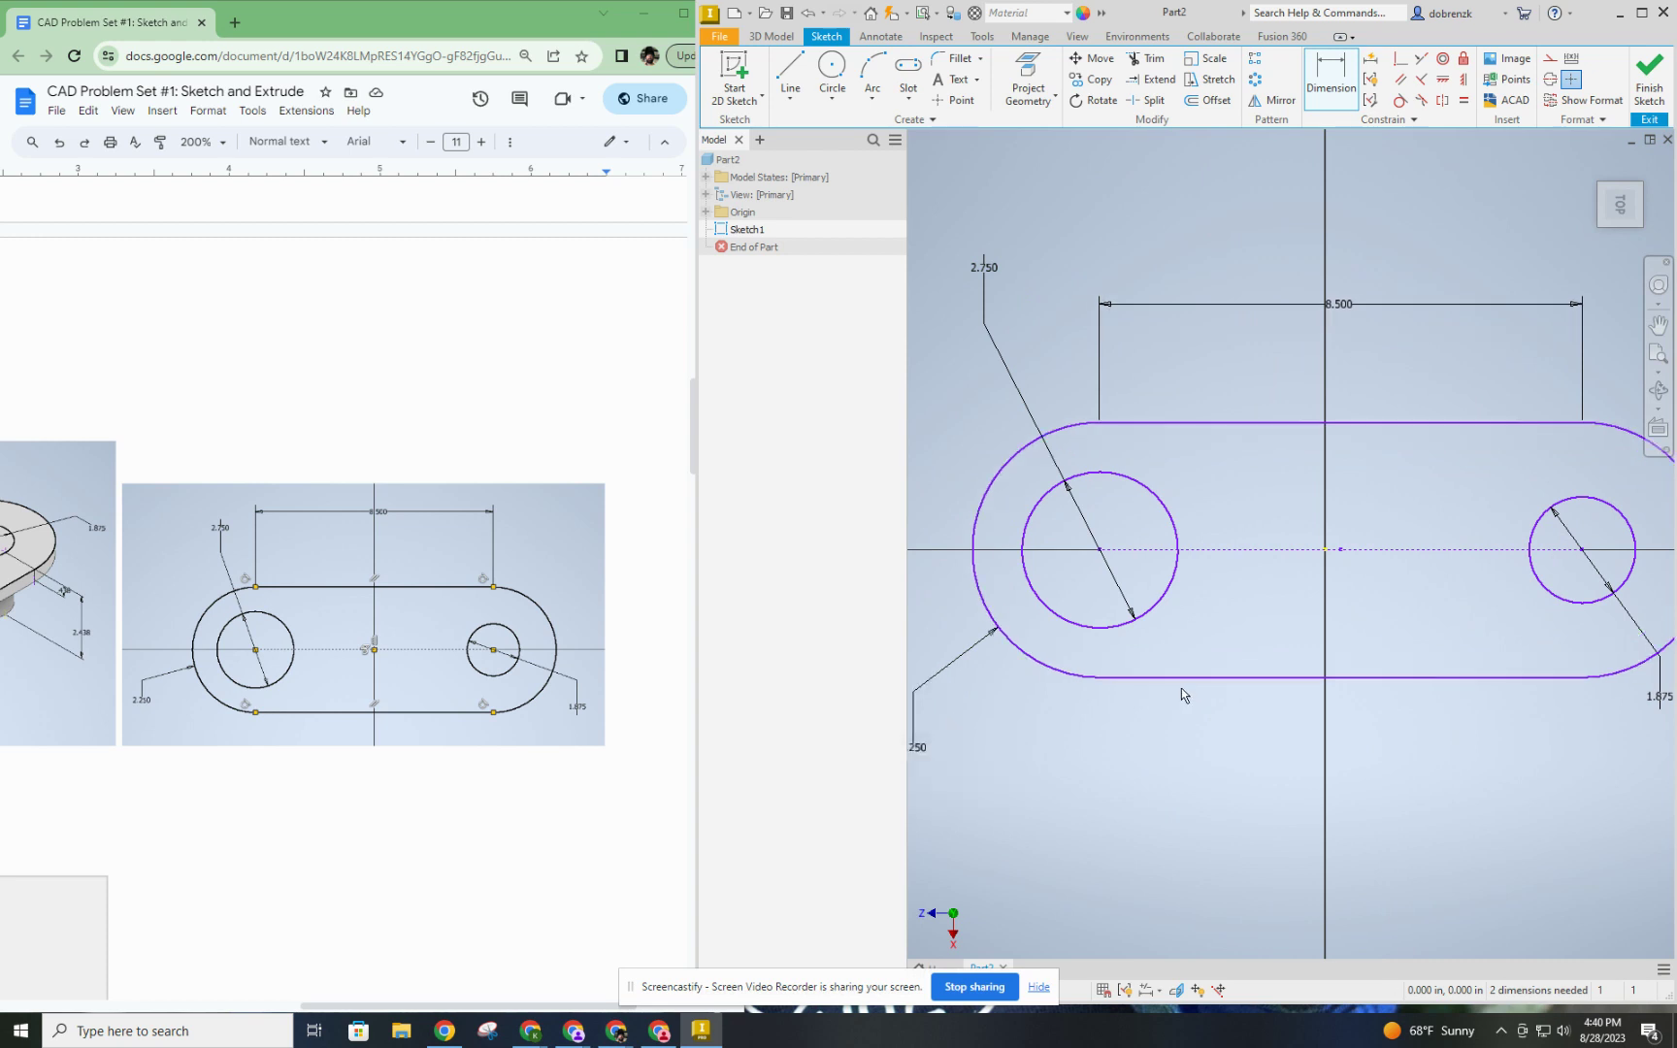
{"action": "scroll", "coordinate": [1182, 695], "scroll_direction": "down", "scroll_amount": 2}
{"action": "scroll", "coordinate": [1354, 699], "scroll_direction": "up", "scroll_amount": 2}
{"action": "scroll", "coordinate": [1356, 714], "scroll_direction": "down", "scroll_amount": 2}
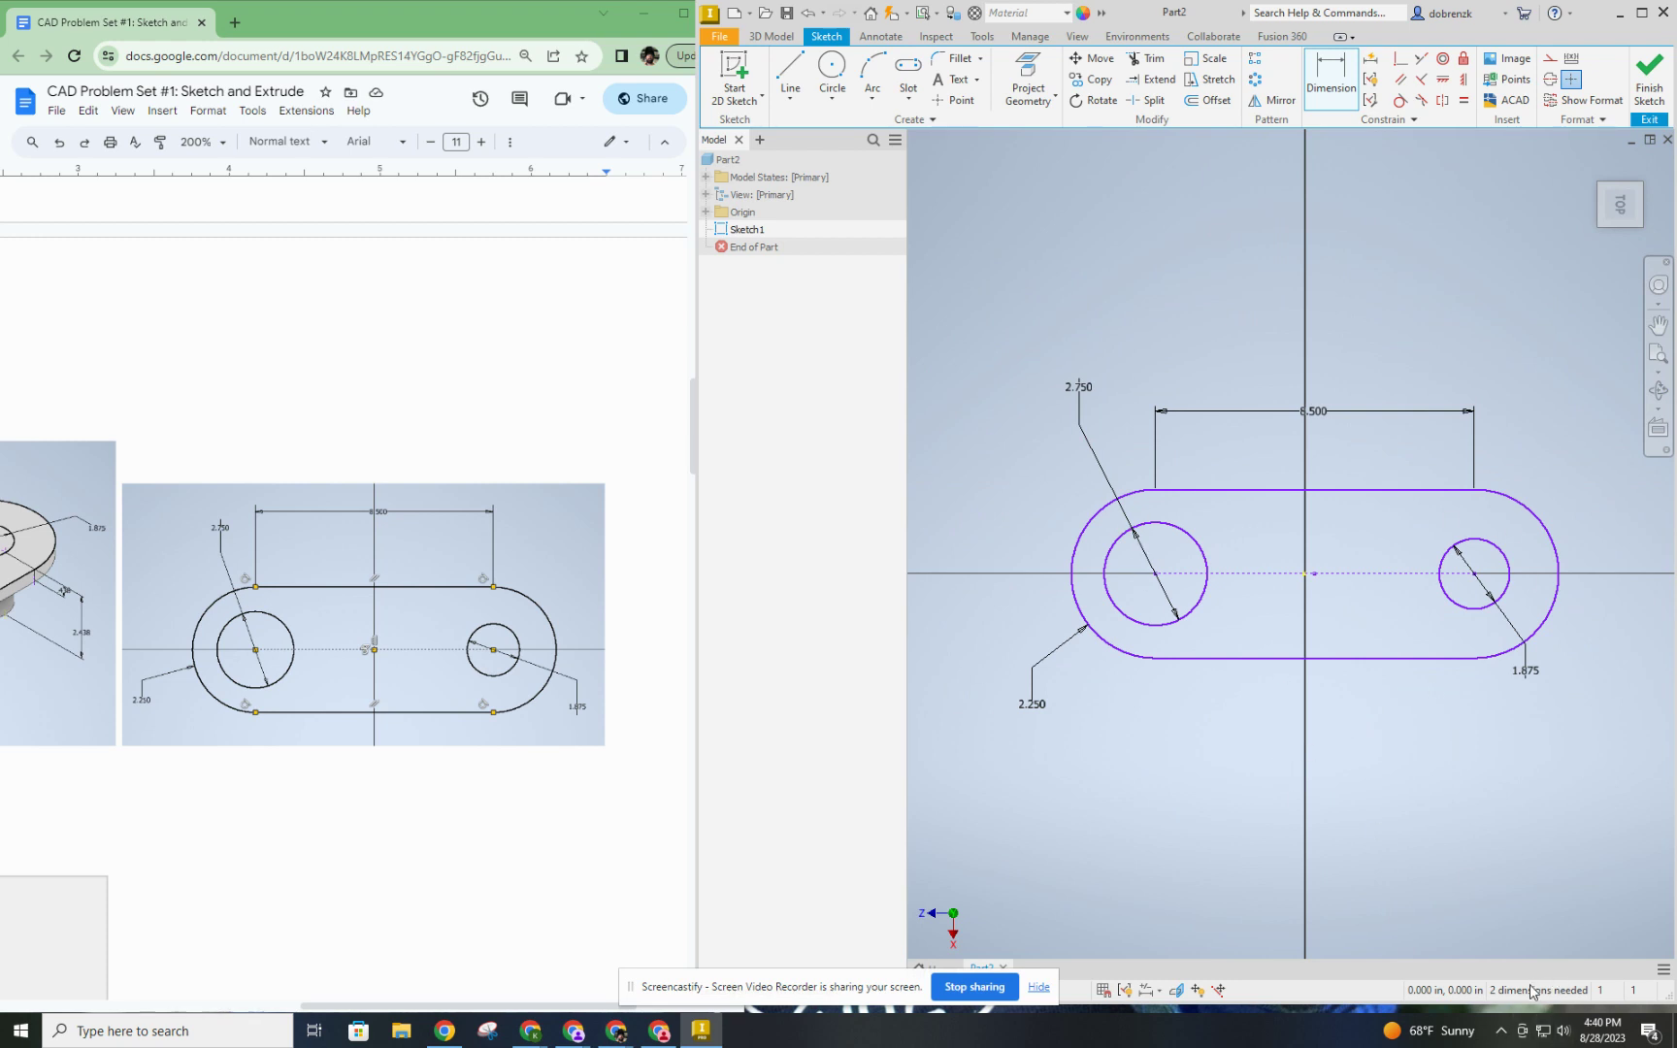
{"action": "key", "text": "Escape"}
{"action": "mouse_move", "coordinate": [1073, 586]}
{"action": "left_mouse_down"}
{"action": "mouse_move", "coordinate": [1231, 638]}
{"action": "mouse_move", "coordinate": [1062, 586]}
{"action": "left_mouse_up"}
{"action": "mouse_move", "coordinate": [1260, 491]}
{"action": "left_mouse_down"}
{"action": "mouse_move", "coordinate": [1262, 417]}
{"action": "mouse_move", "coordinate": [1266, 528]}
{"action": "mouse_move", "coordinate": [1268, 476]}
{"action": "left_mouse_up"}
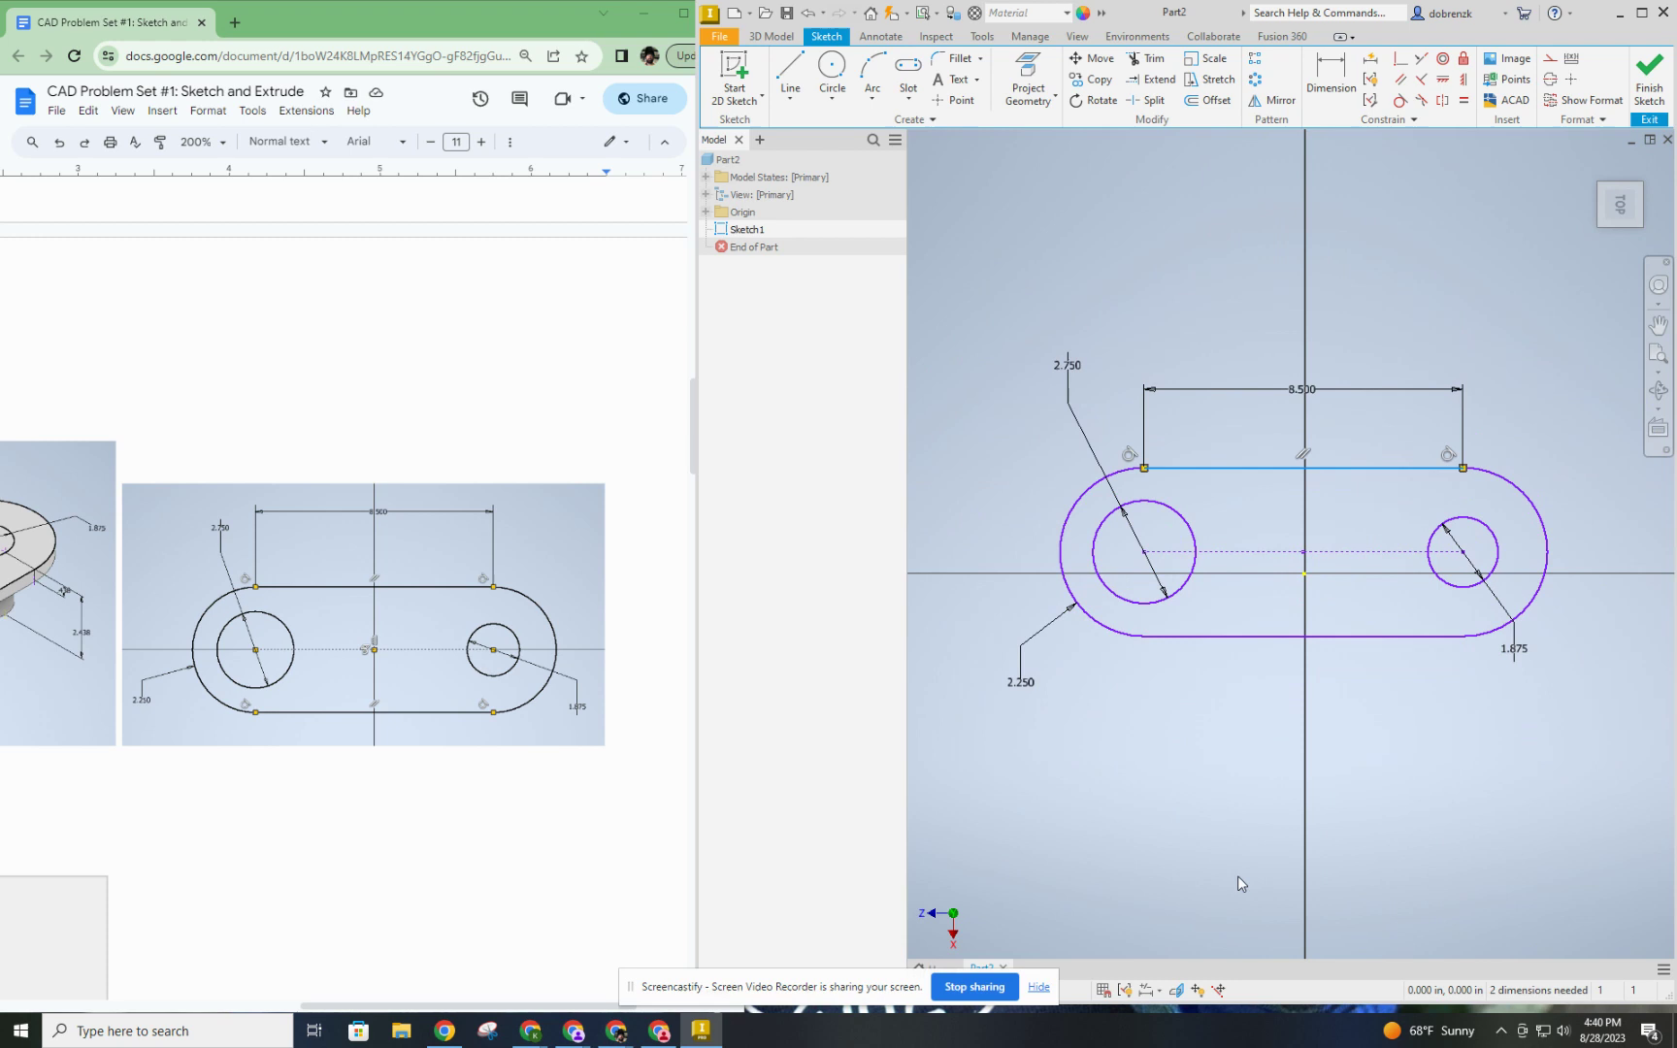
{"action": "left_click", "coordinate": [1199, 991]}
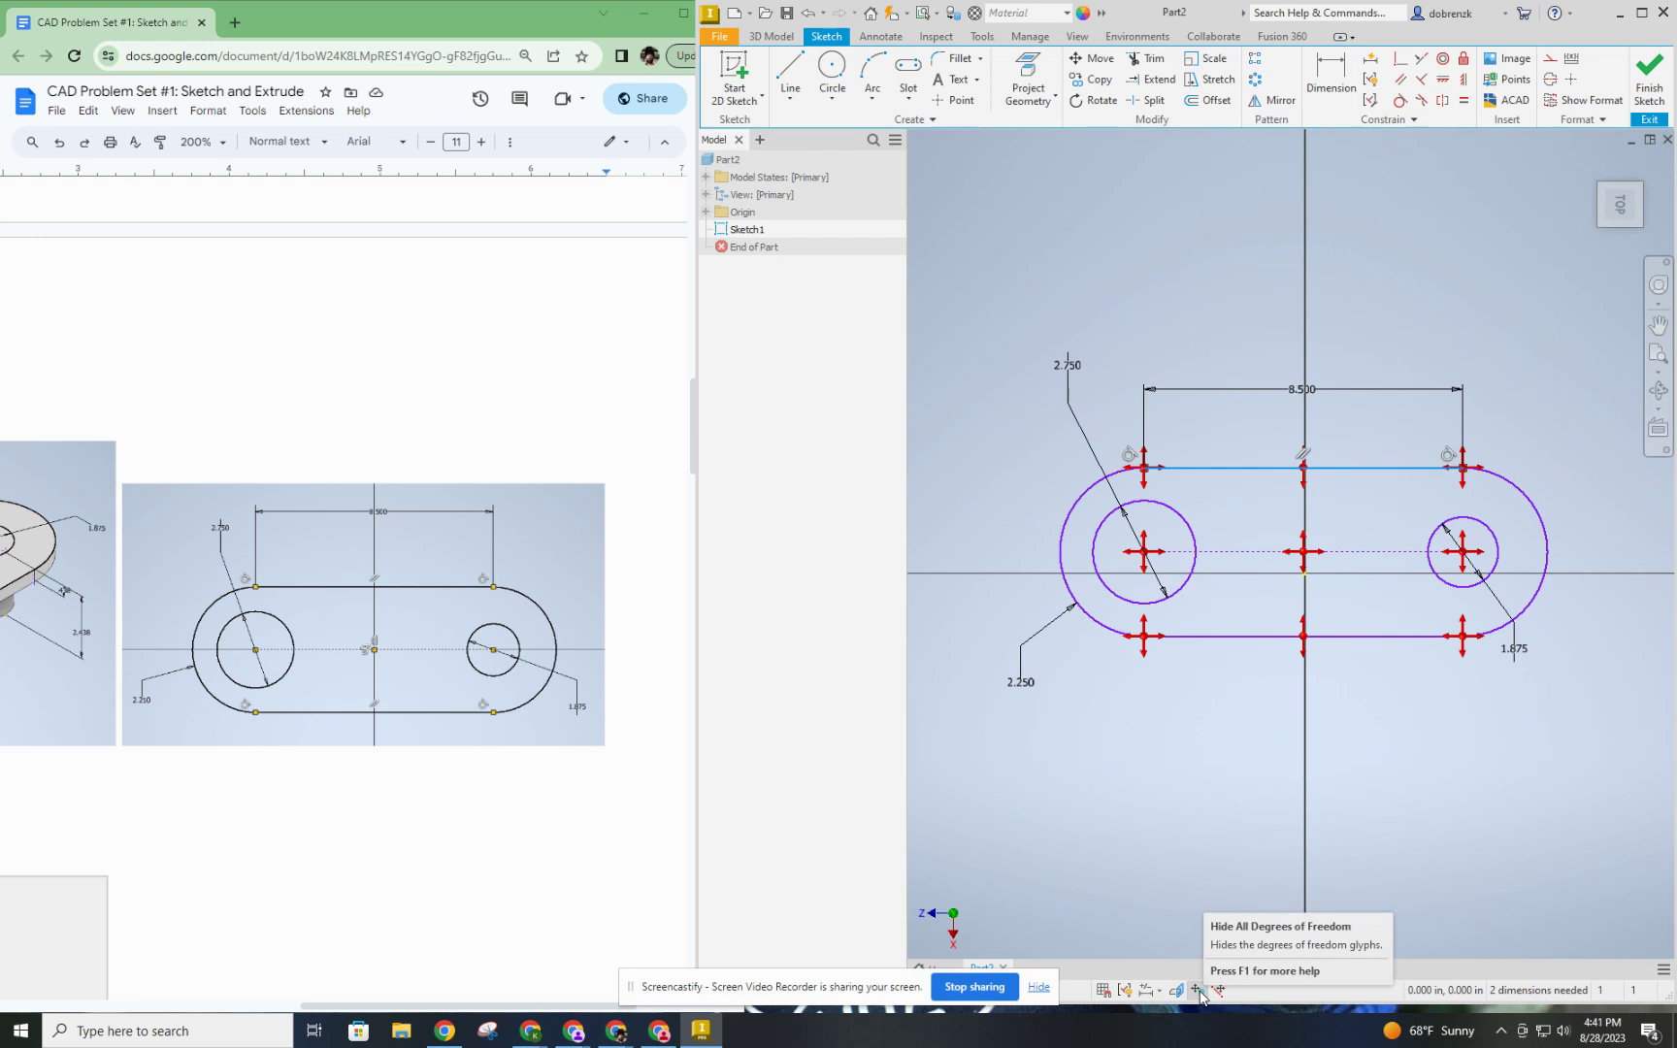
{"action": "left_click", "coordinate": [1200, 991]}
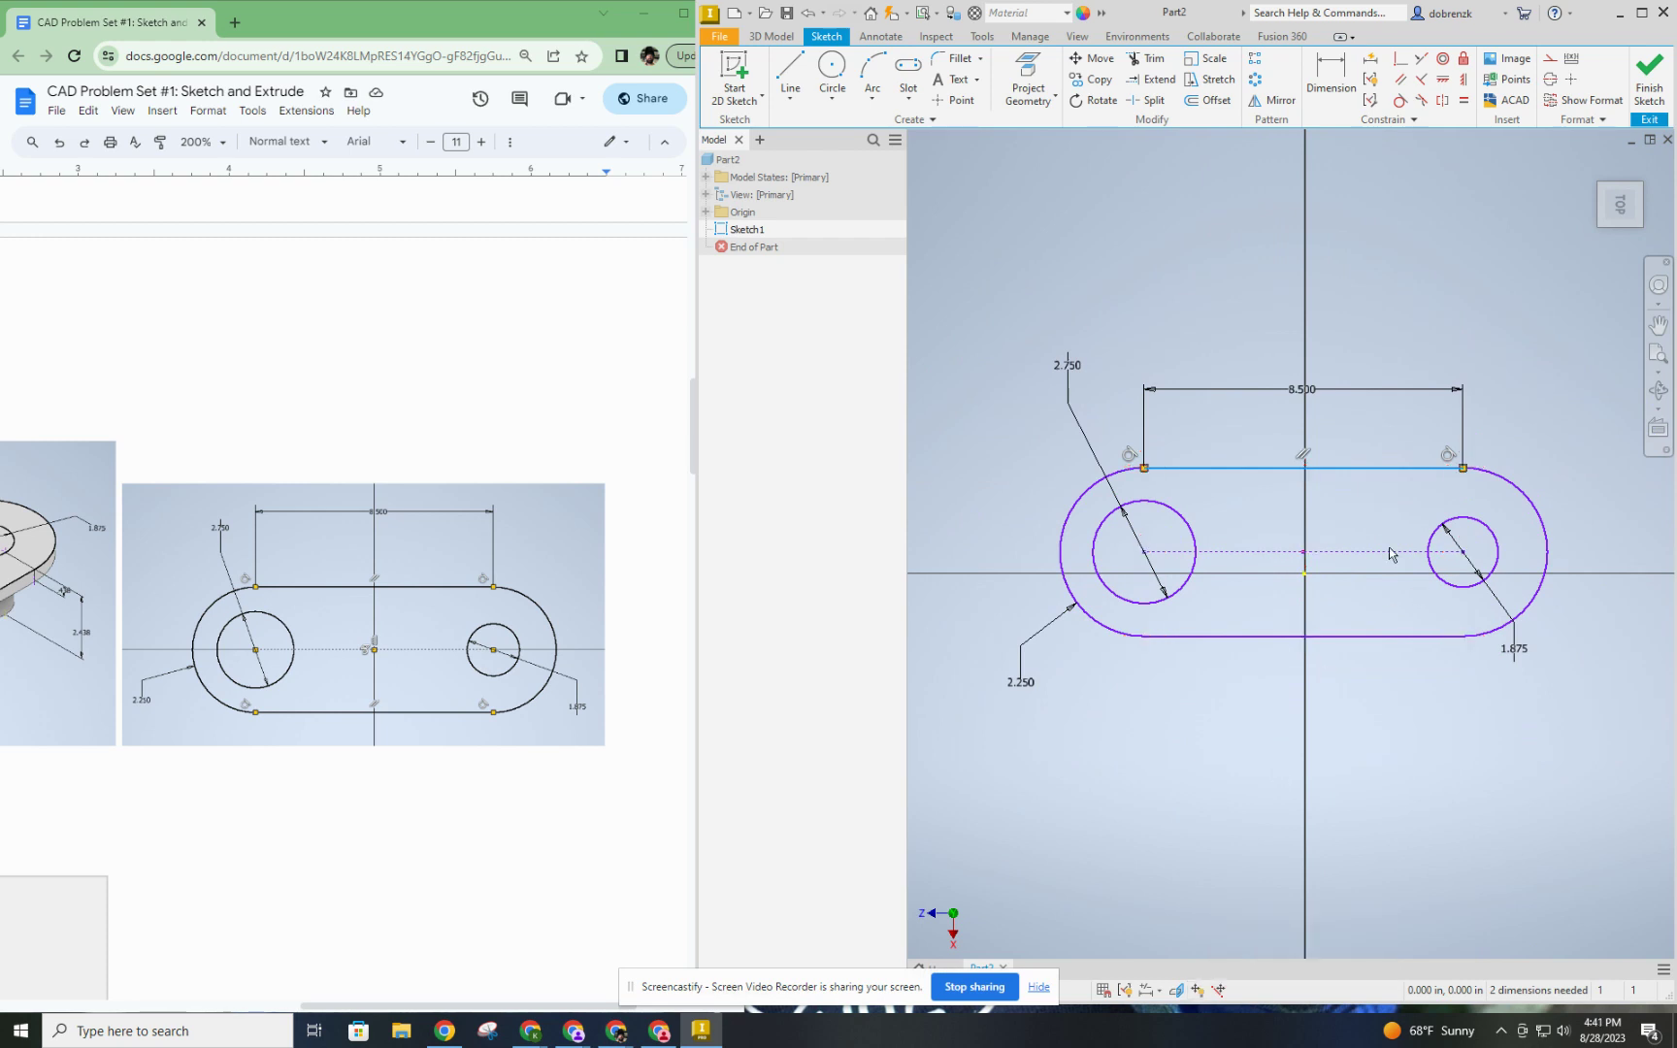
{"action": "mouse_move", "coordinate": [1516, 495]}
{"action": "left_mouse_down"}
{"action": "mouse_move", "coordinate": [1445, 670]}
{"action": "mouse_move", "coordinate": [1495, 643]}
{"action": "mouse_move", "coordinate": [1531, 563]}
{"action": "mouse_move", "coordinate": [1514, 505]}
{"action": "left_mouse_up"}
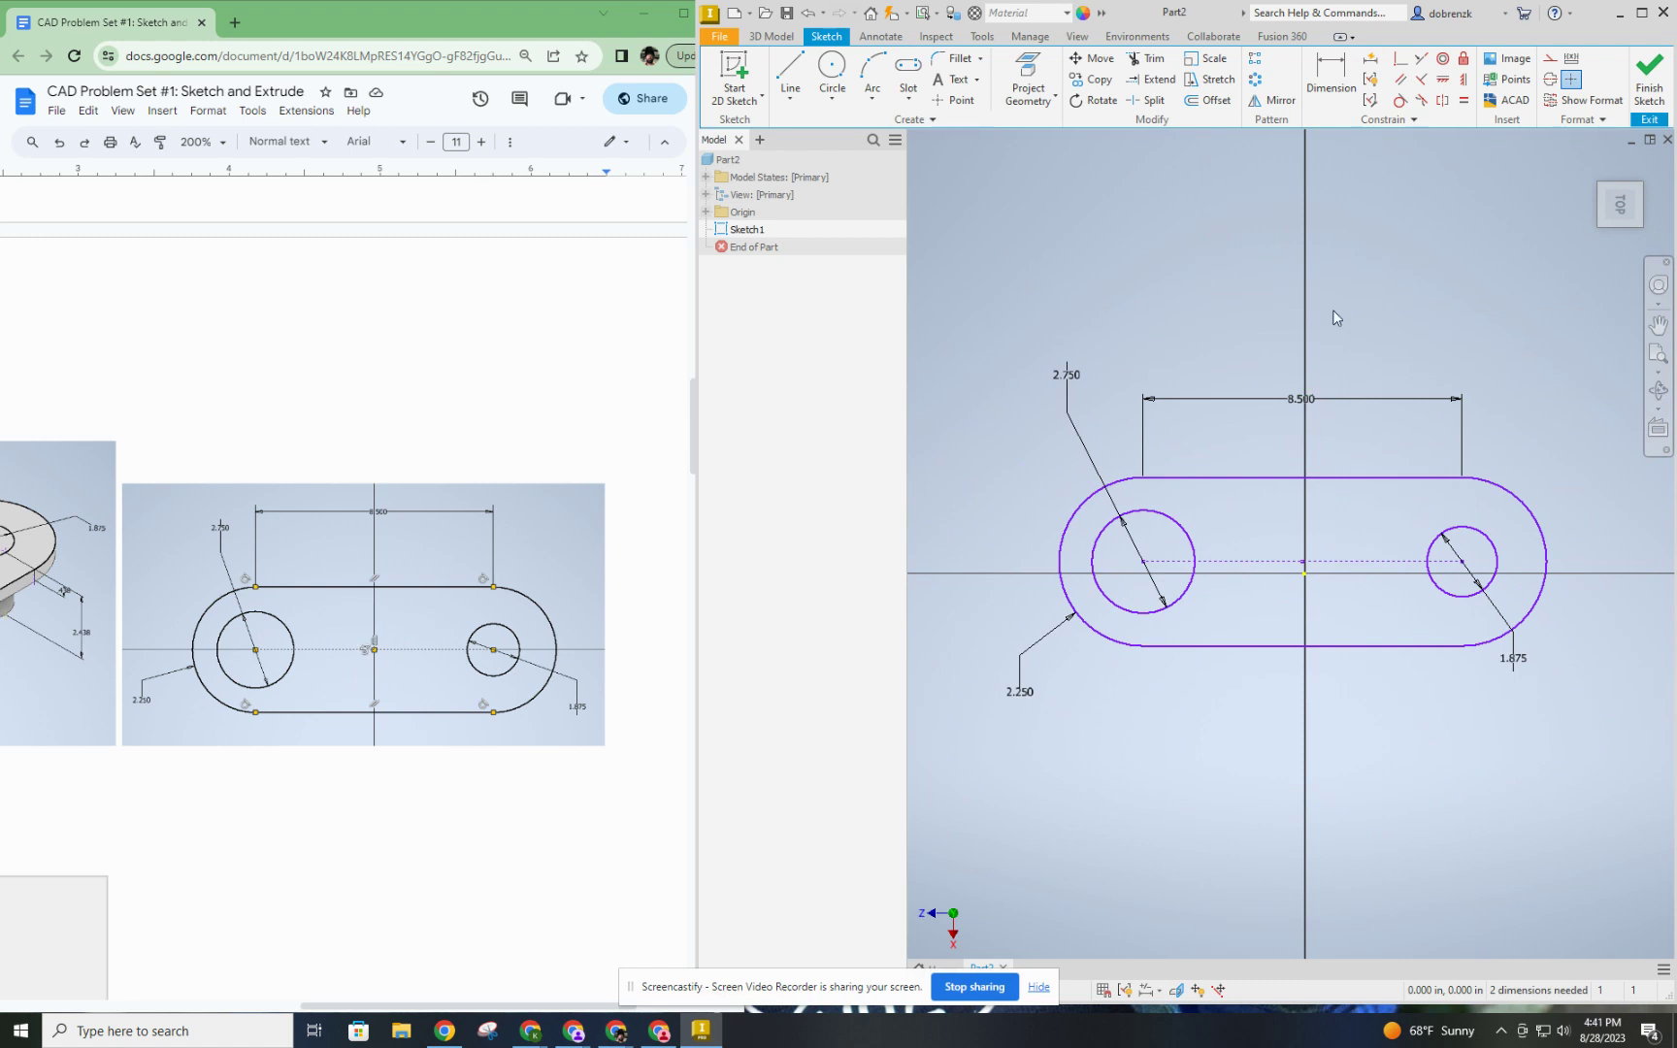
Snap the slot's centre point onto the origin so the sketch is fully constrained.
{"action": "right_click", "coordinate": [1320, 254]}
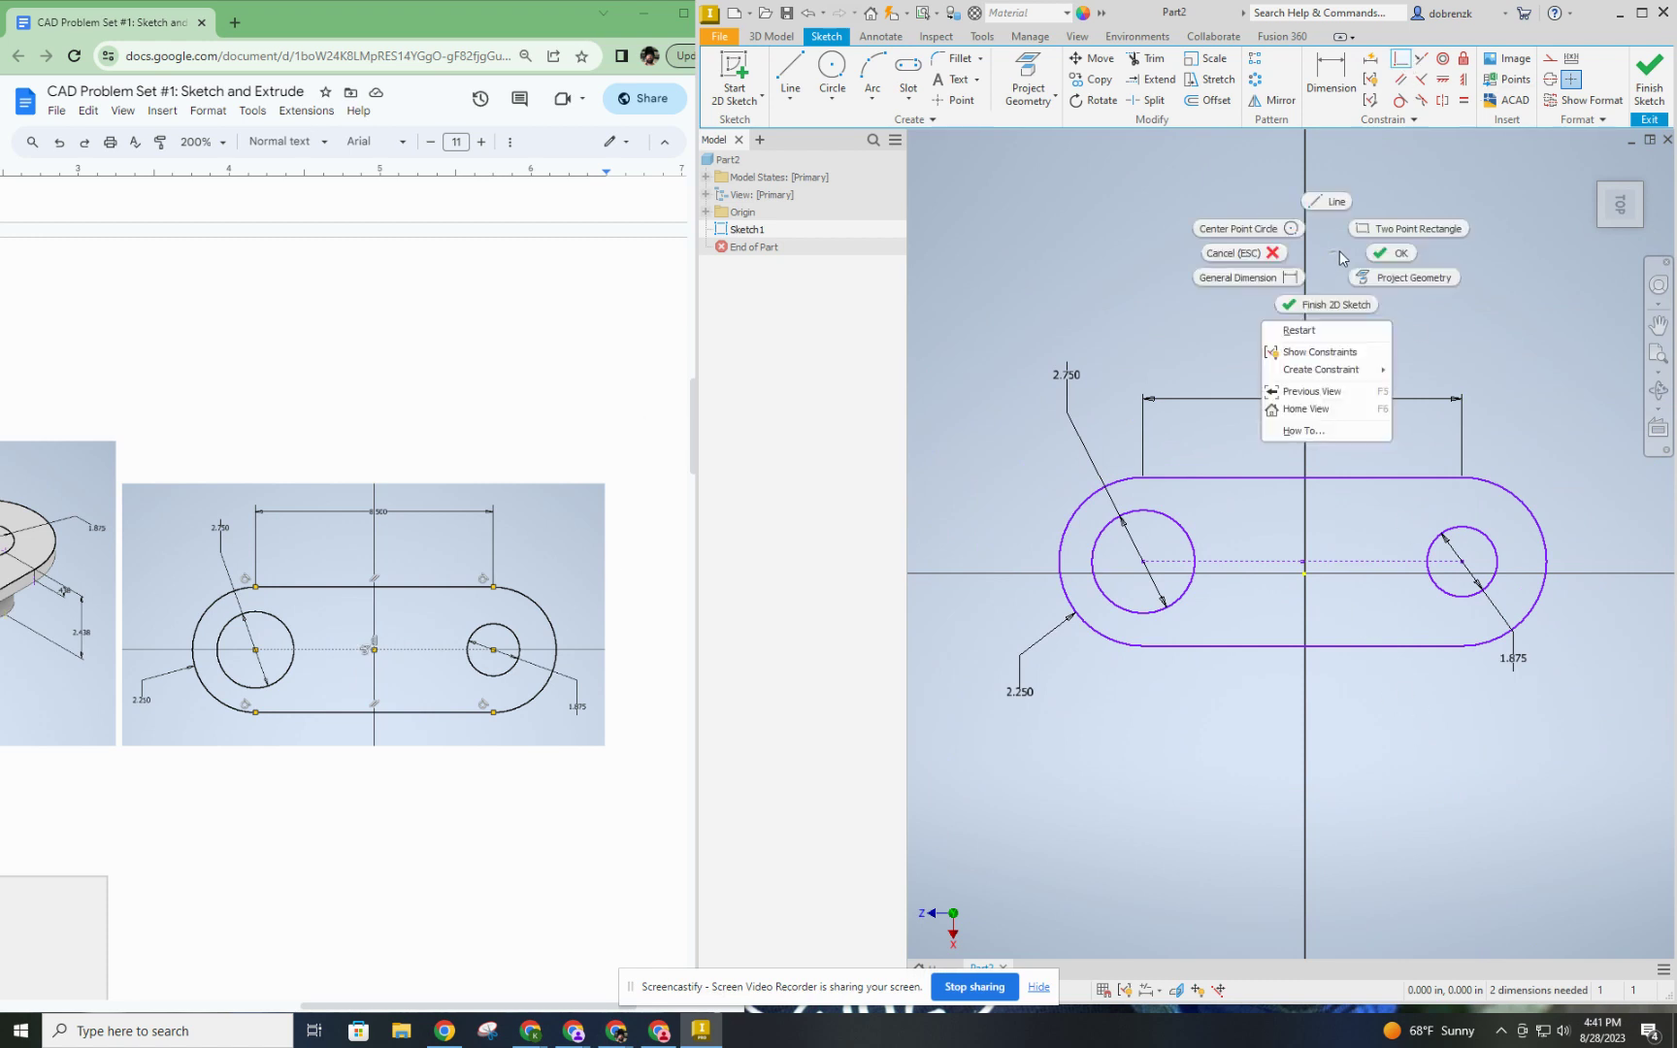
{"action": "left_click", "coordinate": [1371, 252]}
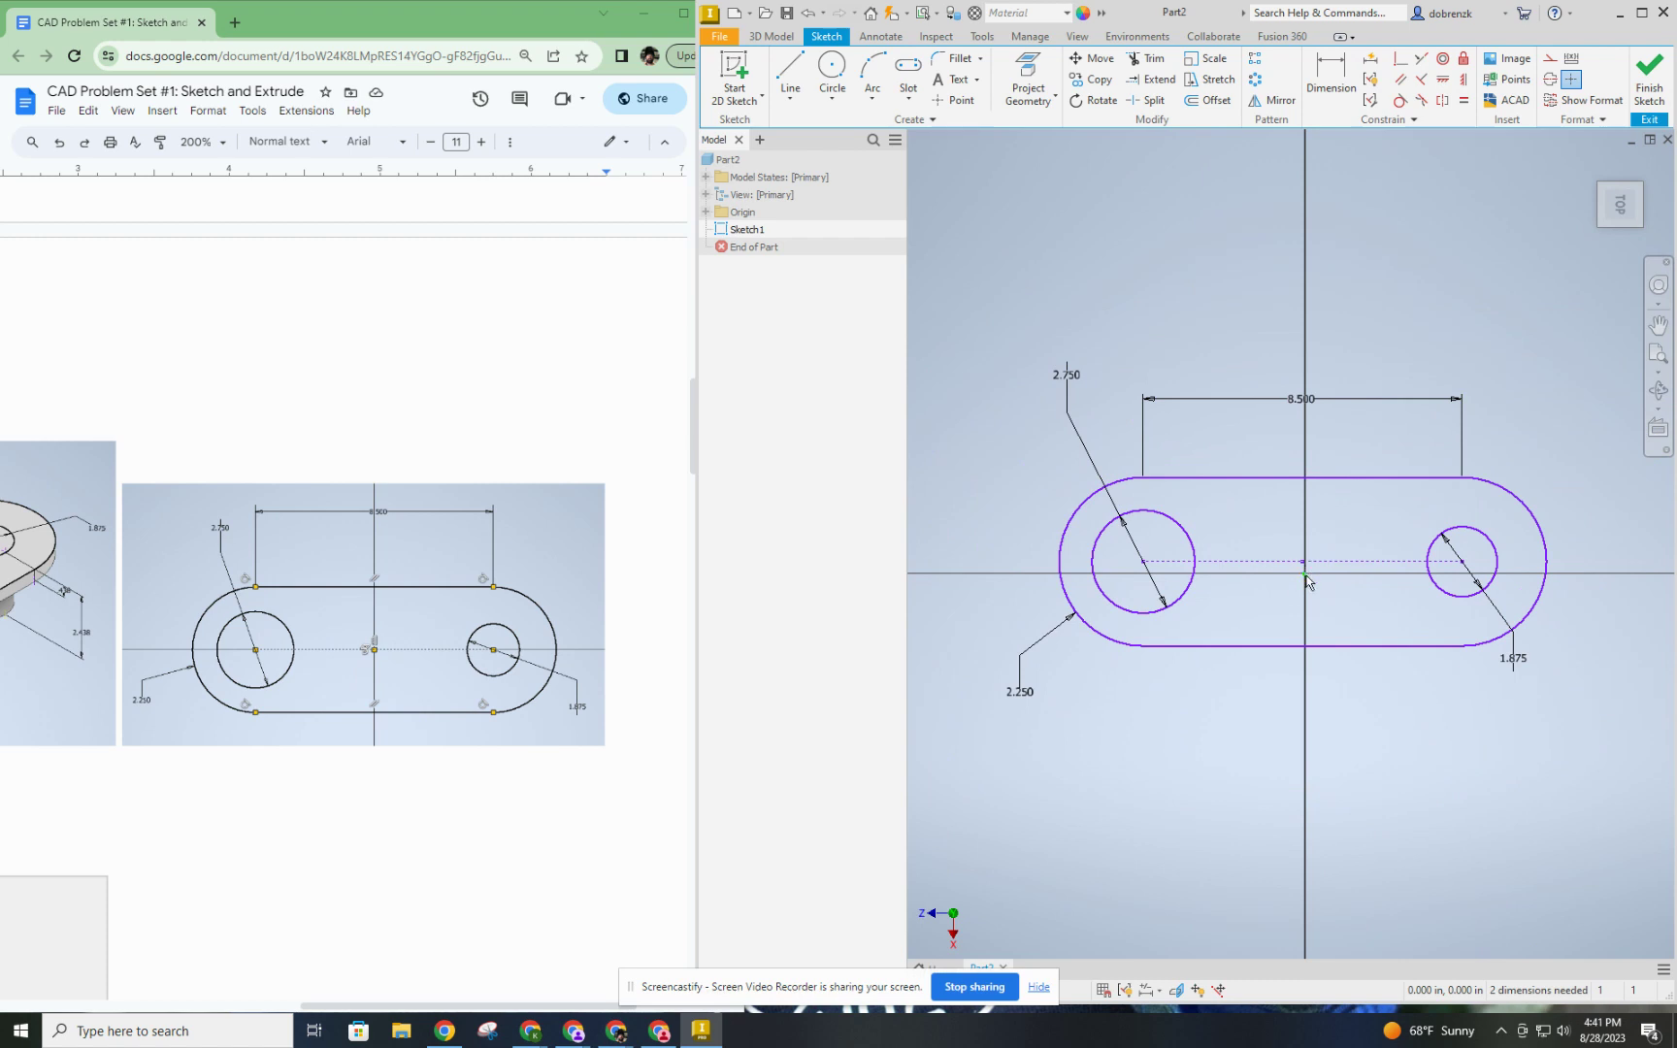
{"action": "mouse_move", "coordinate": [1304, 562]}
{"action": "left_mouse_down"}
{"action": "mouse_move", "coordinate": [1323, 583]}
{"action": "mouse_move", "coordinate": [1307, 577]}
{"action": "left_mouse_up"}
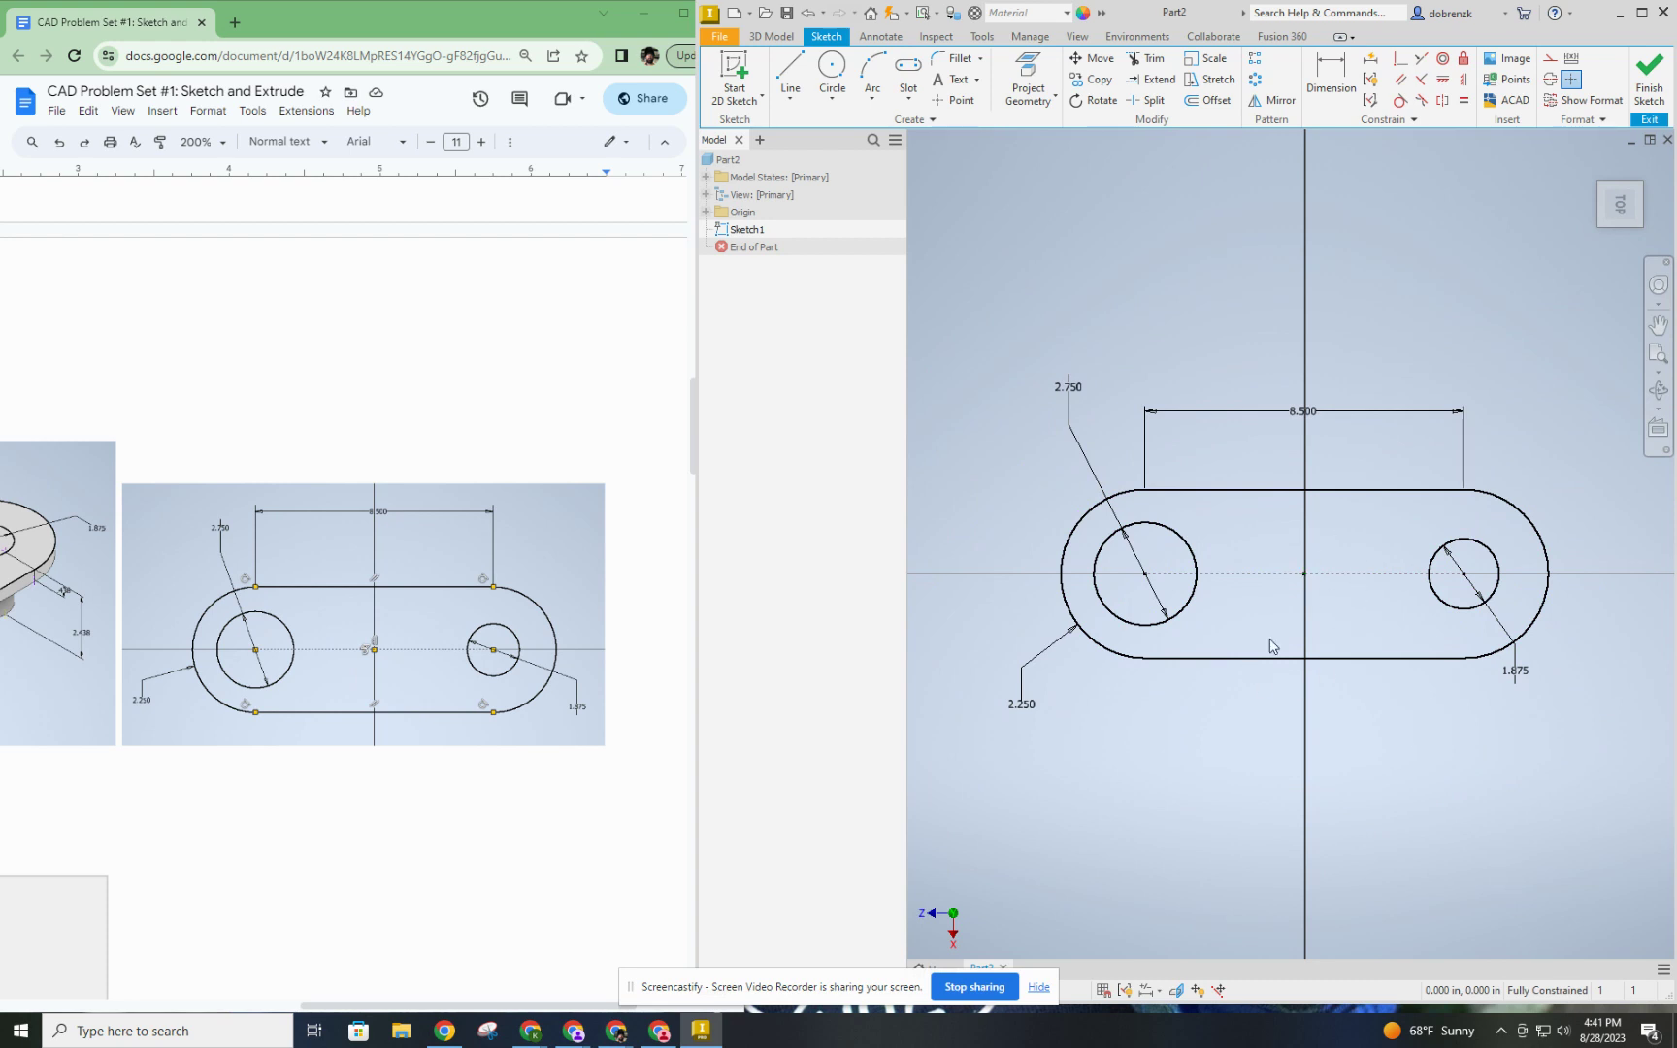
{"action": "scroll", "coordinate": [1381, 804], "scroll_direction": "down", "scroll_amount": 3}
{"action": "scroll", "coordinate": [1352, 718], "scroll_direction": "up", "scroll_amount": 4}
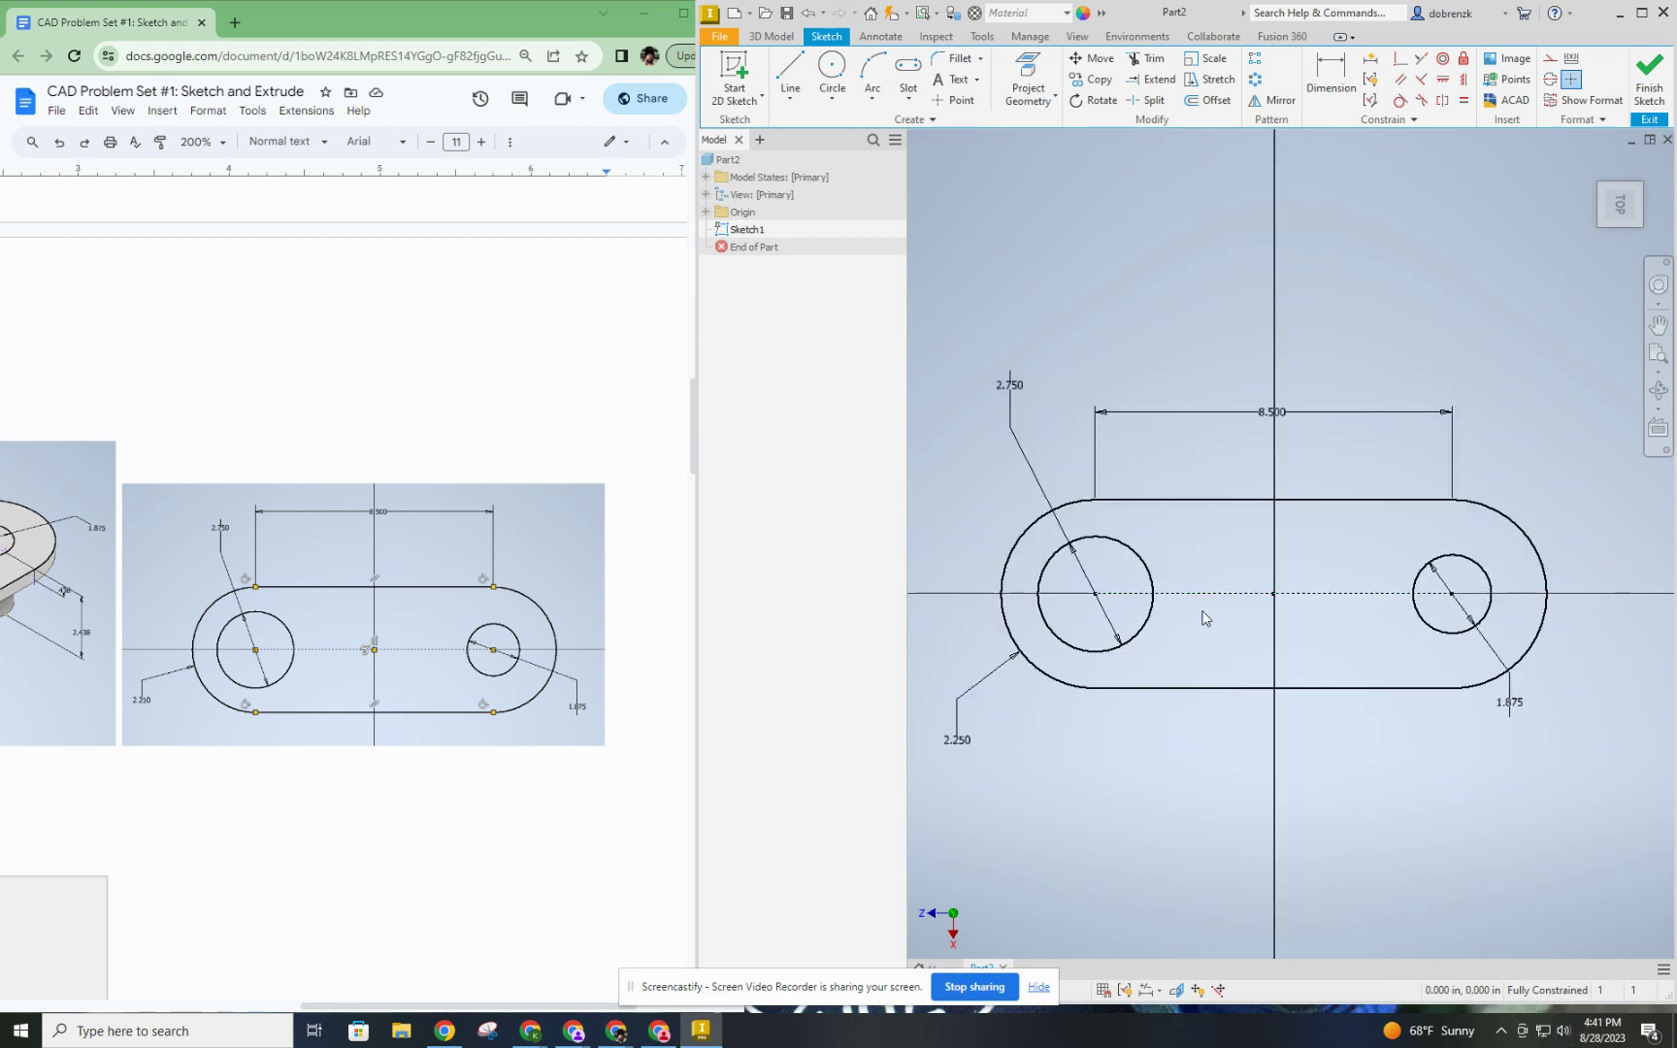
{"action": "middle_click_drag", "start_coordinate": [1204, 618], "coordinate": [1262, 578]}
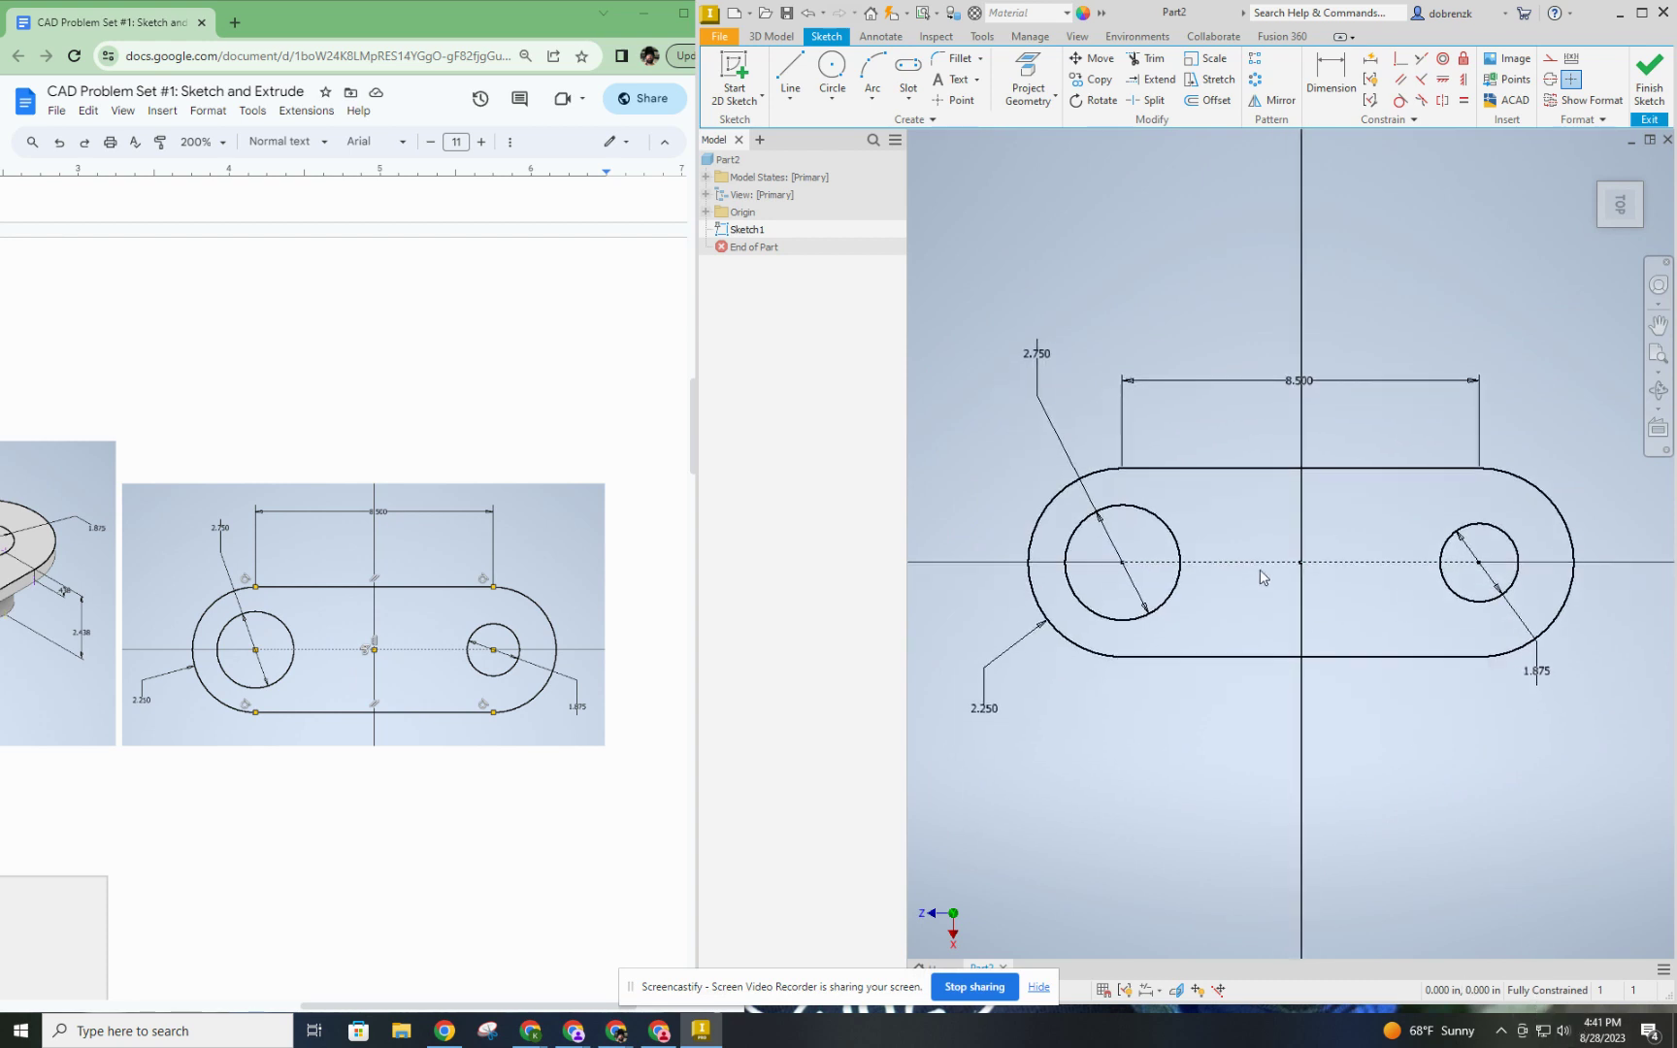
Extrude the slot profile 0.438 in with the direction flipped downward, creating Extrusion1.
{"action": "left_click", "coordinate": [783, 39]}
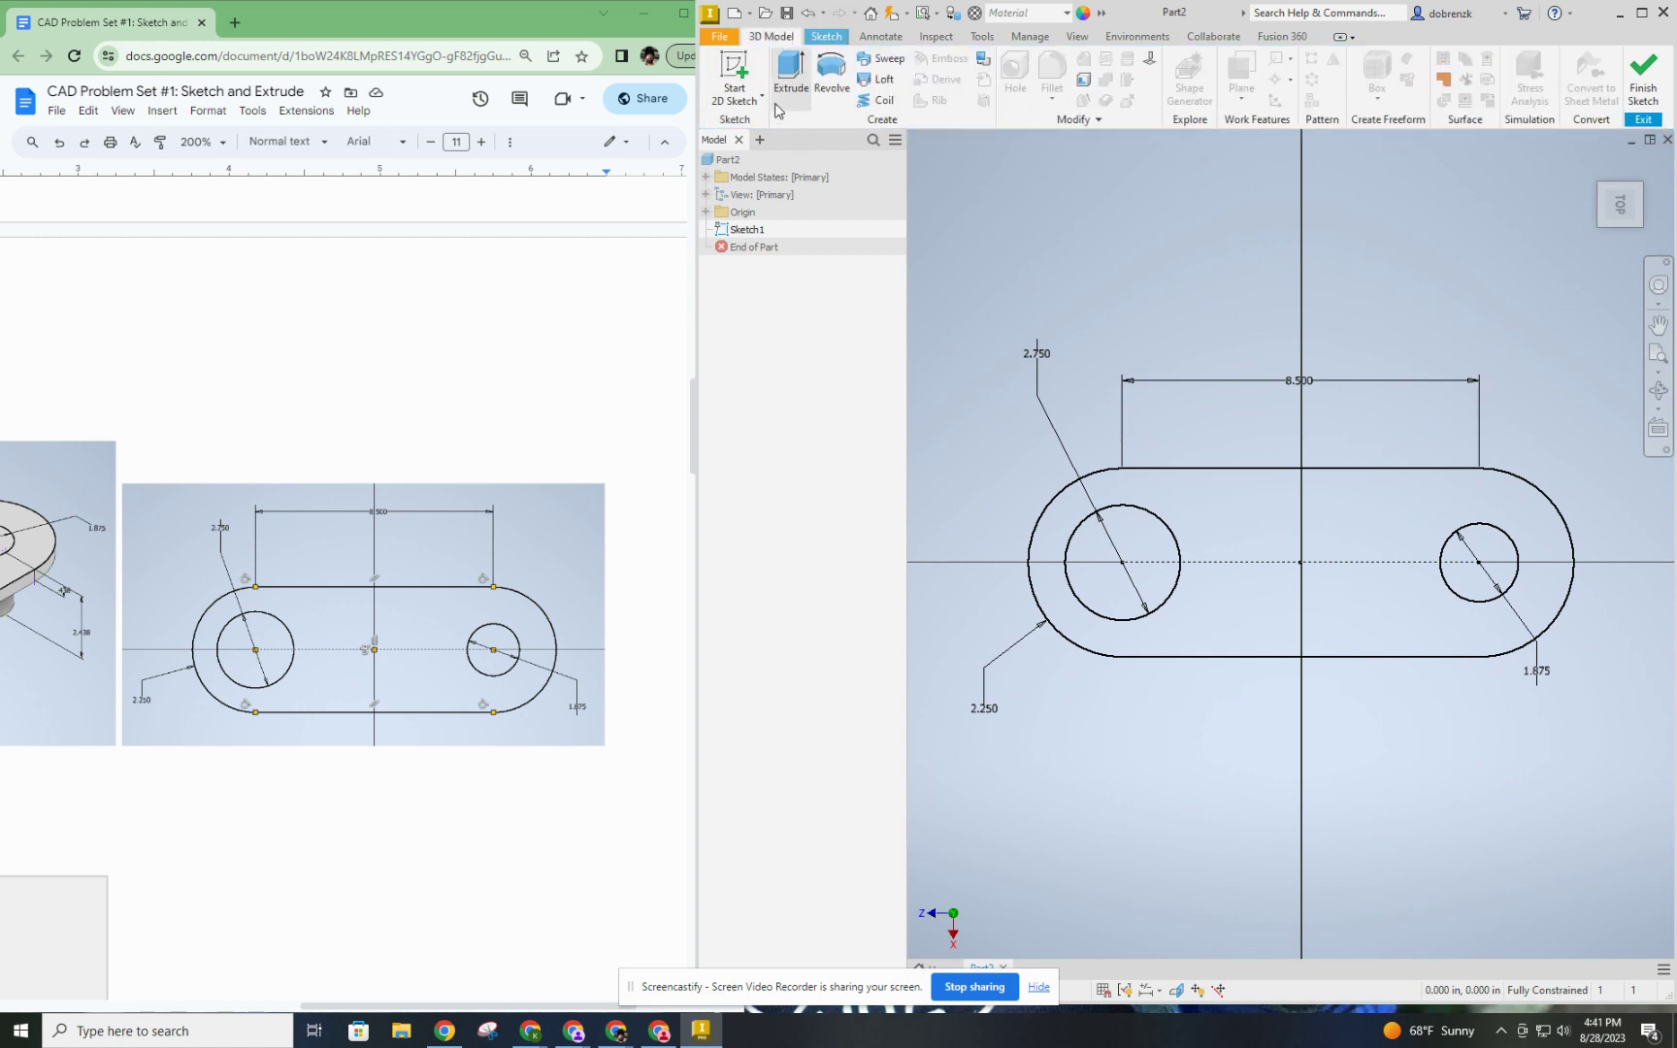
{"action": "left_click", "coordinate": [791, 76]}
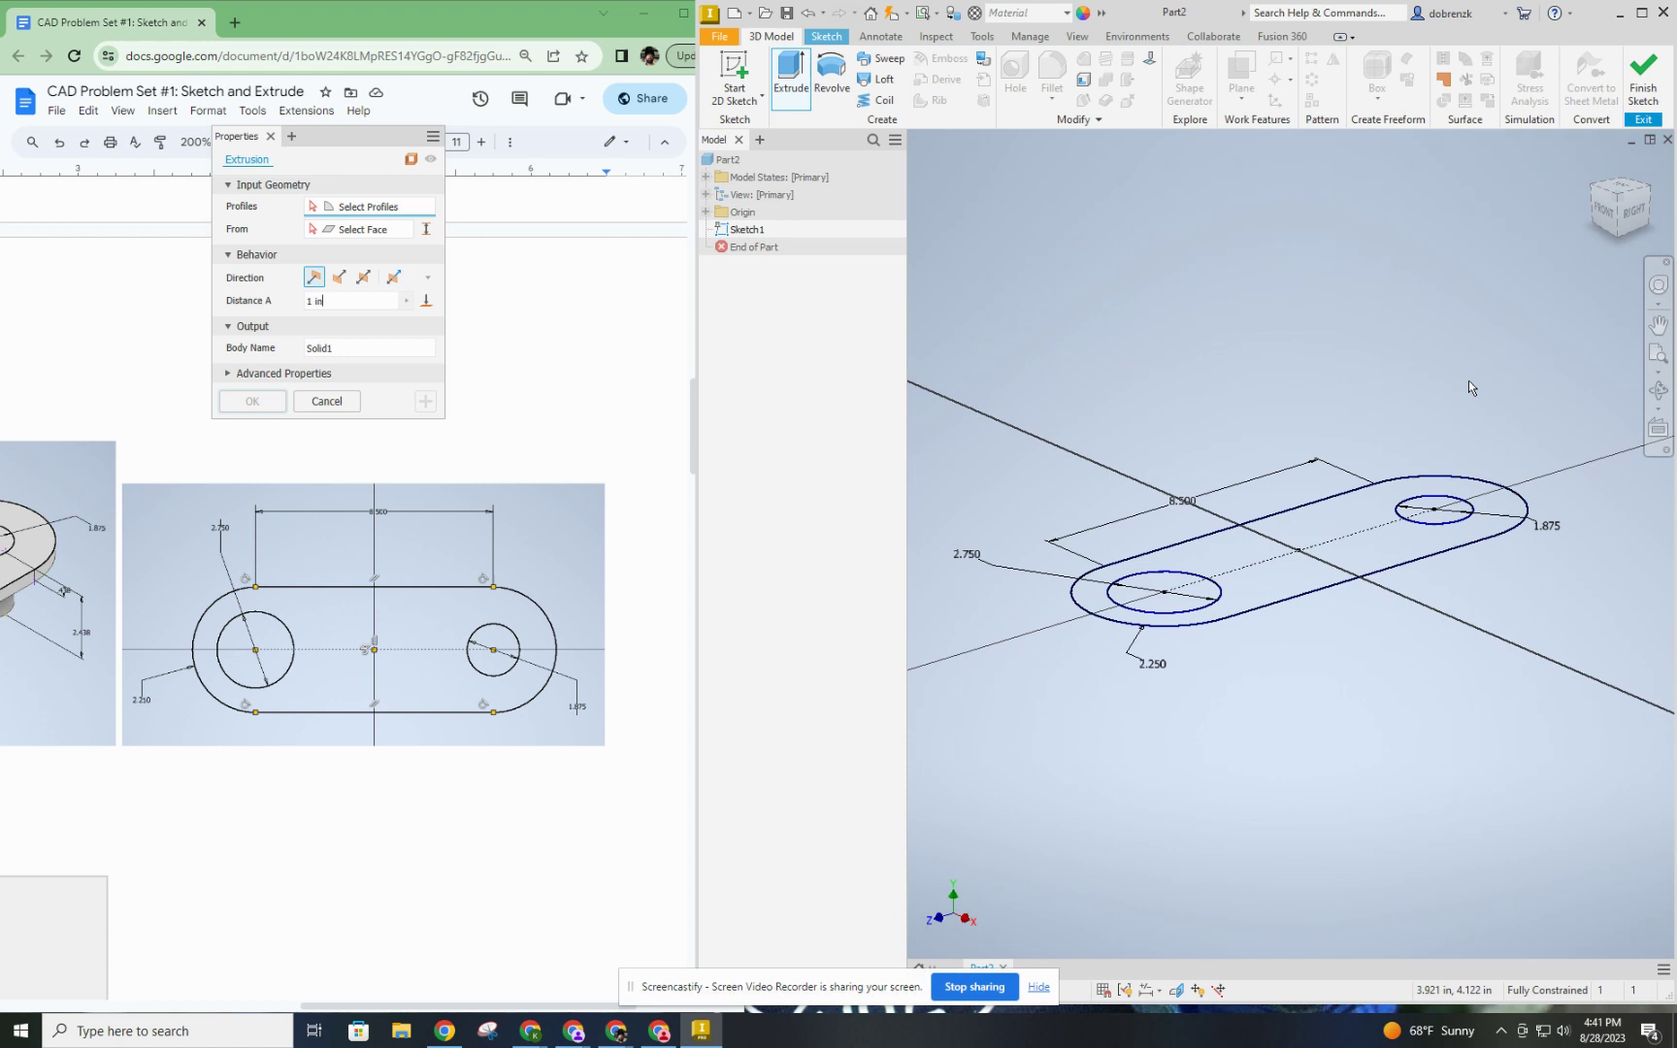
{"action": "left_click", "coordinate": [617, 1031]}
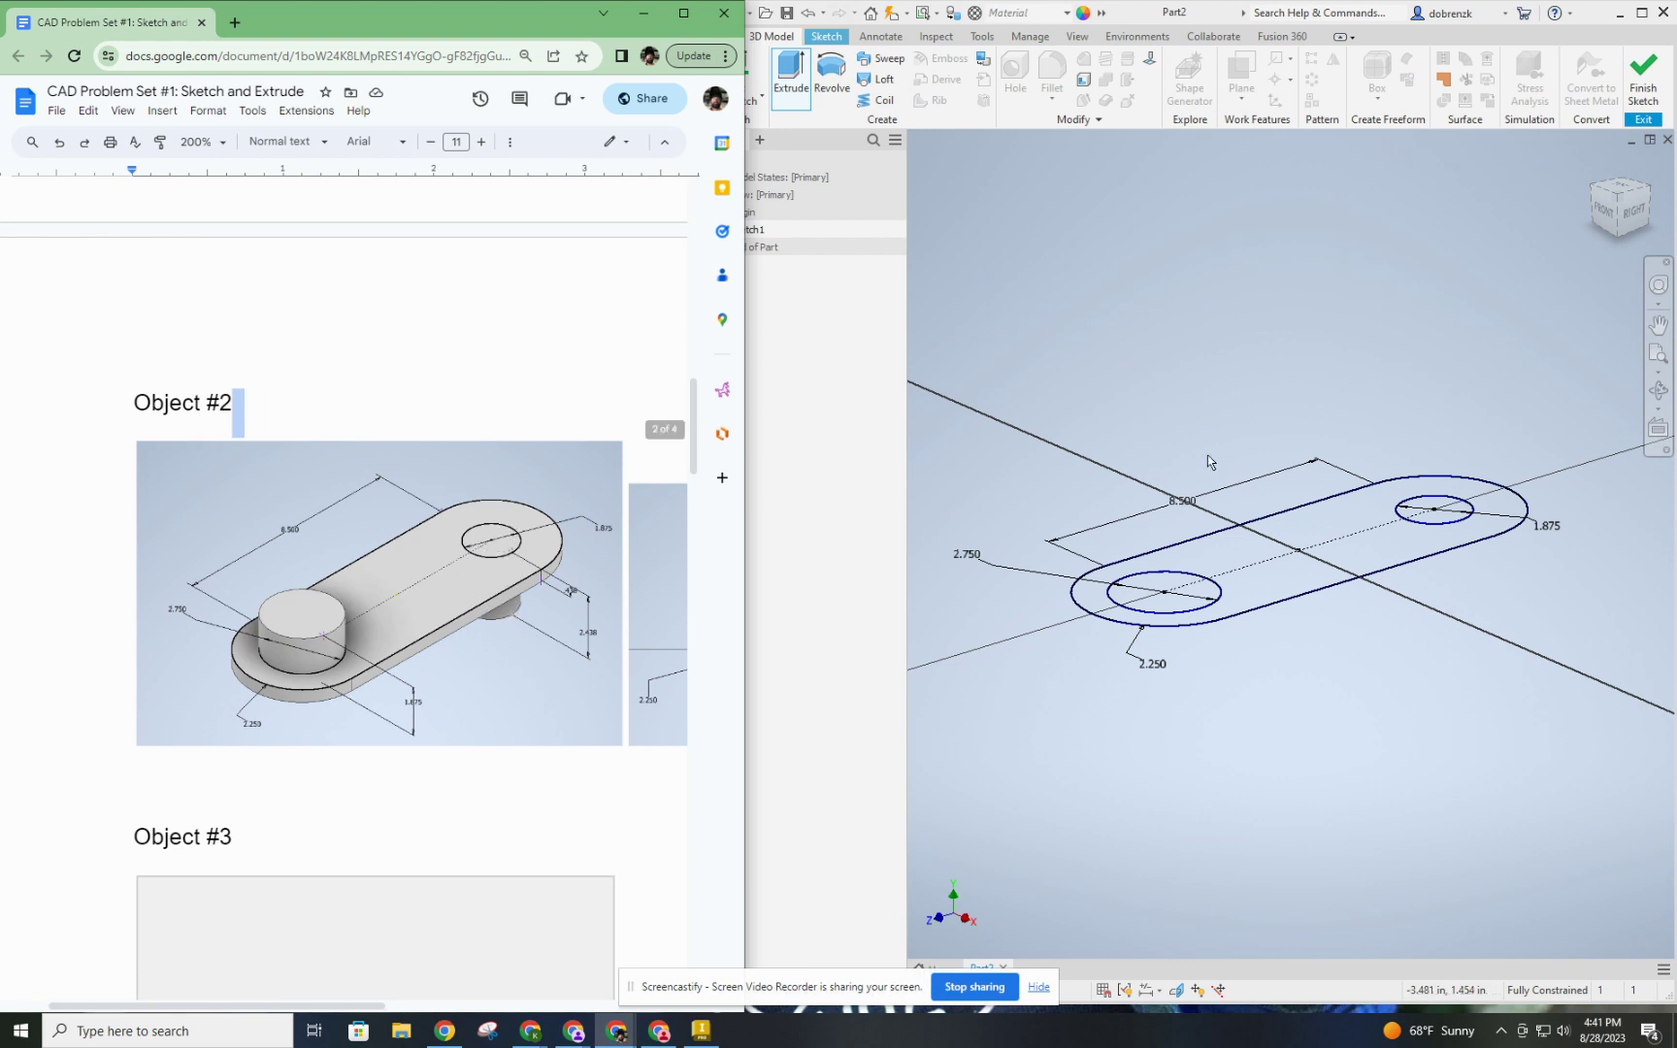
{"action": "left_click", "coordinate": [1292, 580]}
{"action": "key", "text": "e"}
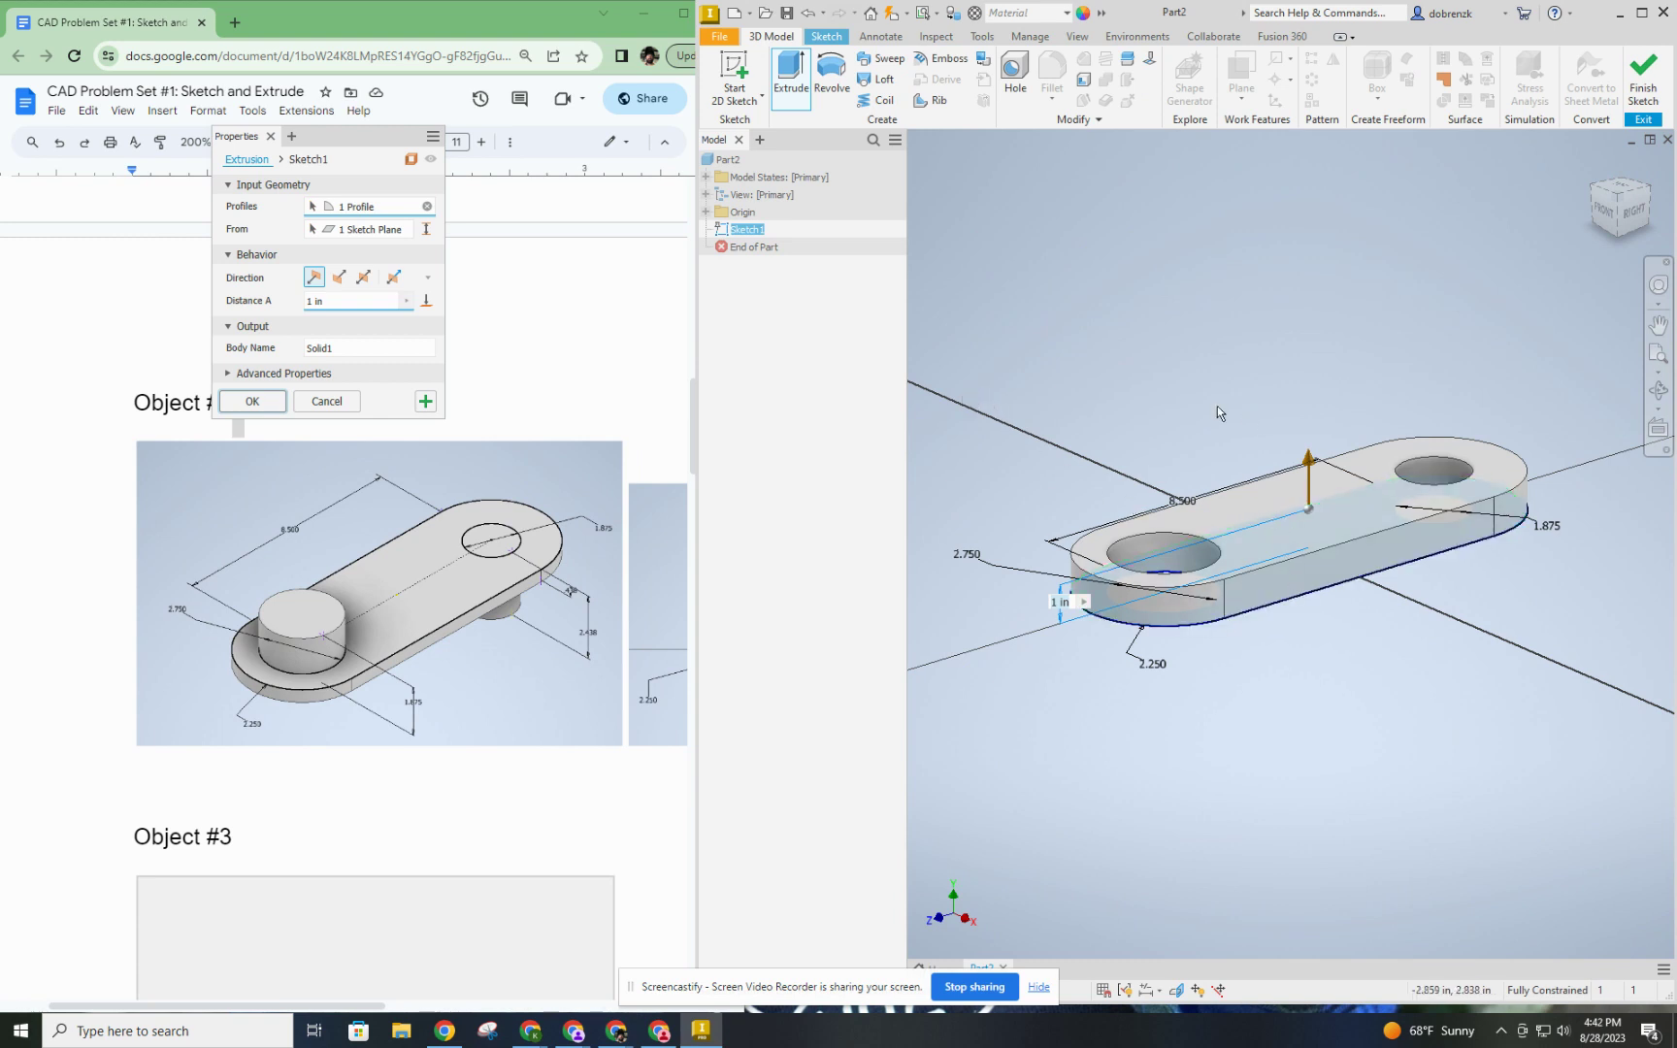
{"action": "left_click_drag", "start_coordinate": [323, 145], "coordinate": [1118, 223]}
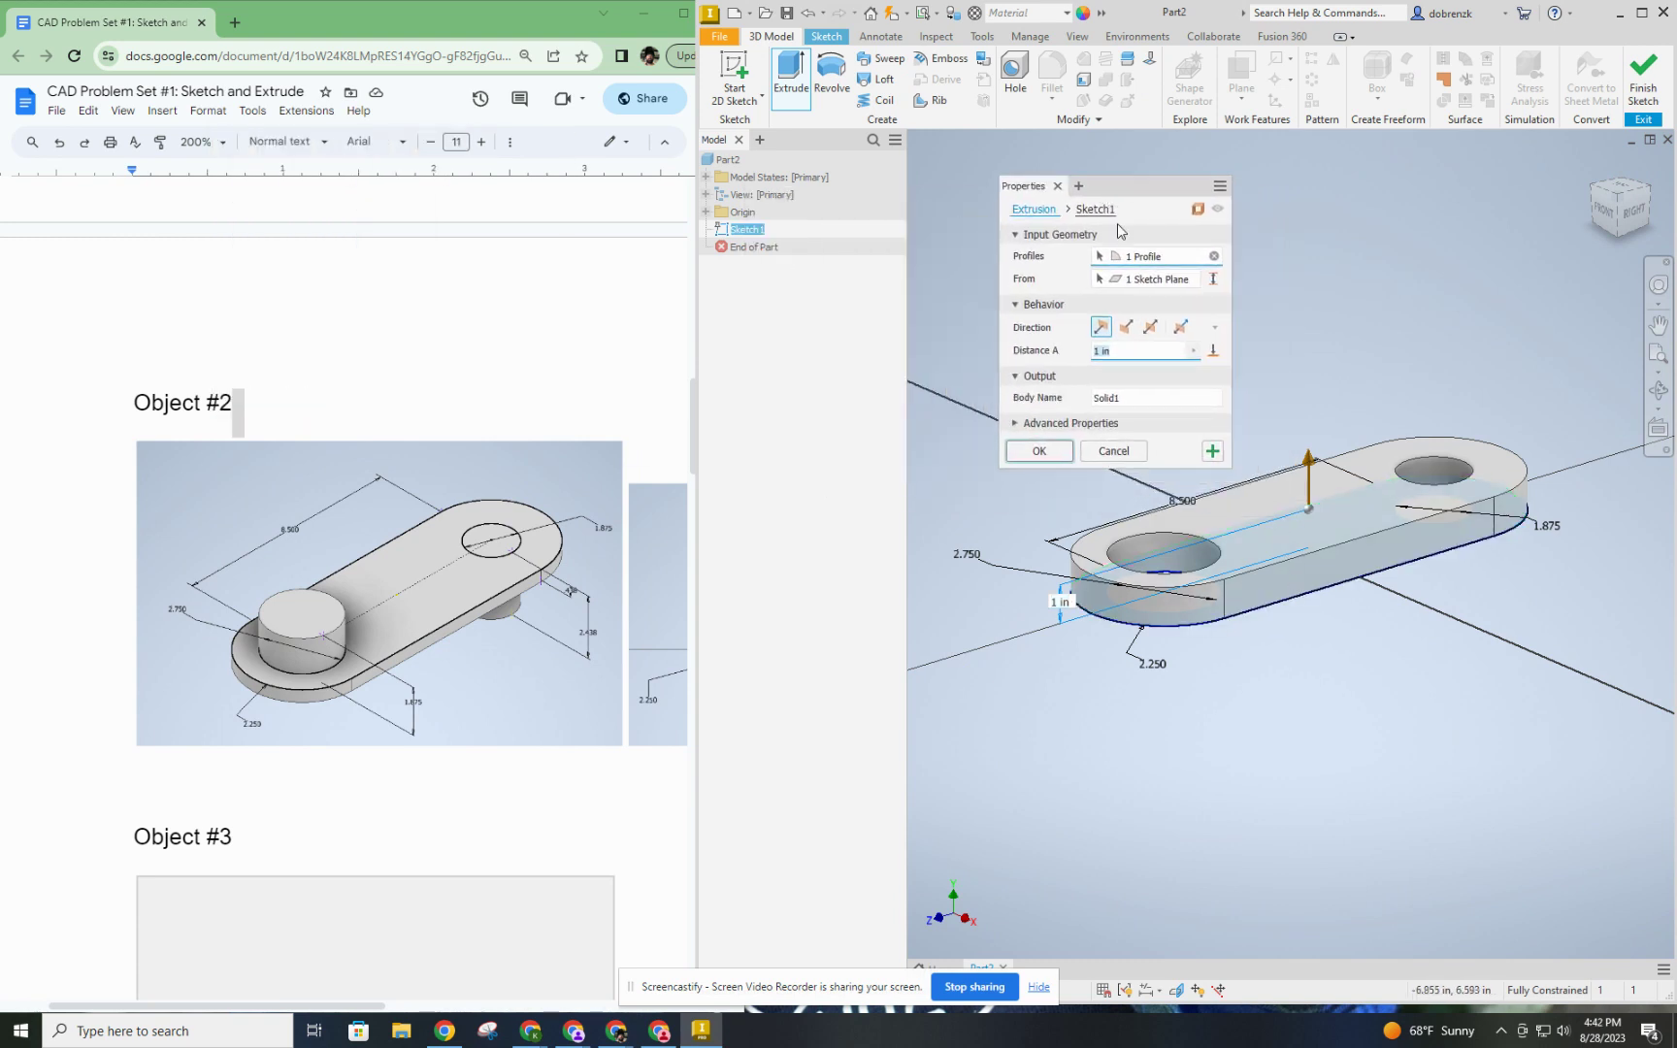
{"action": "left_click", "coordinate": [1126, 328]}
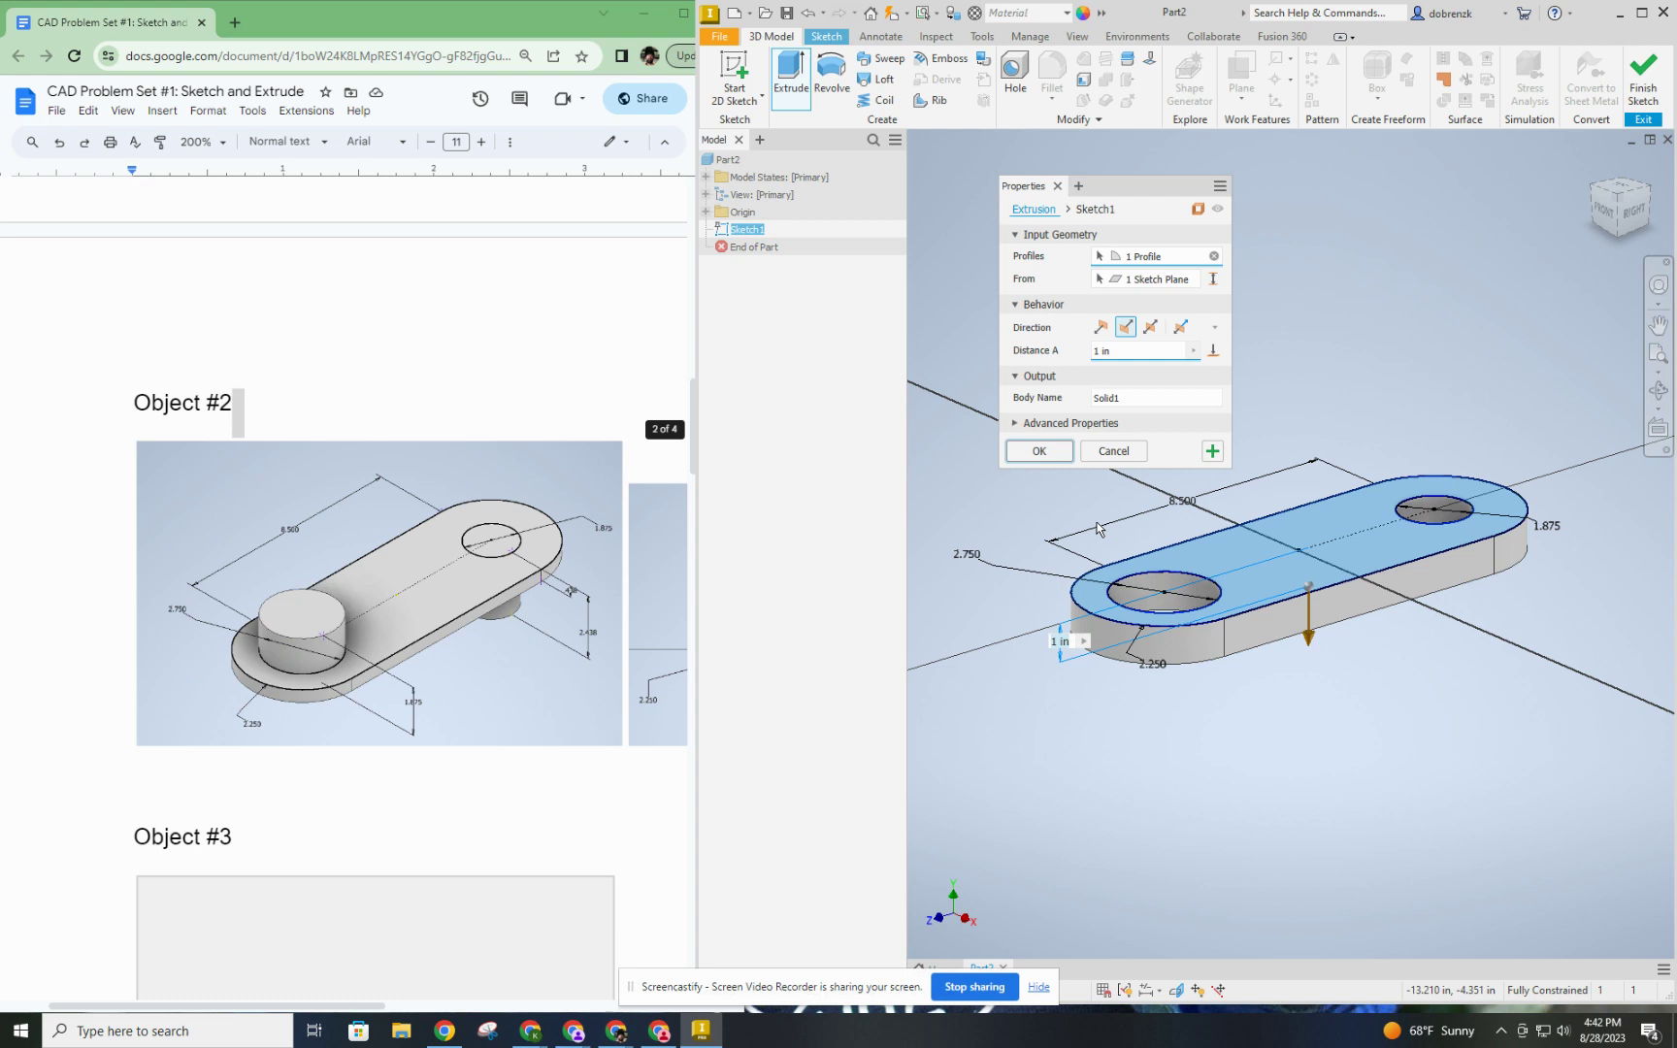
{"action": "left_click", "coordinate": [1136, 352]}
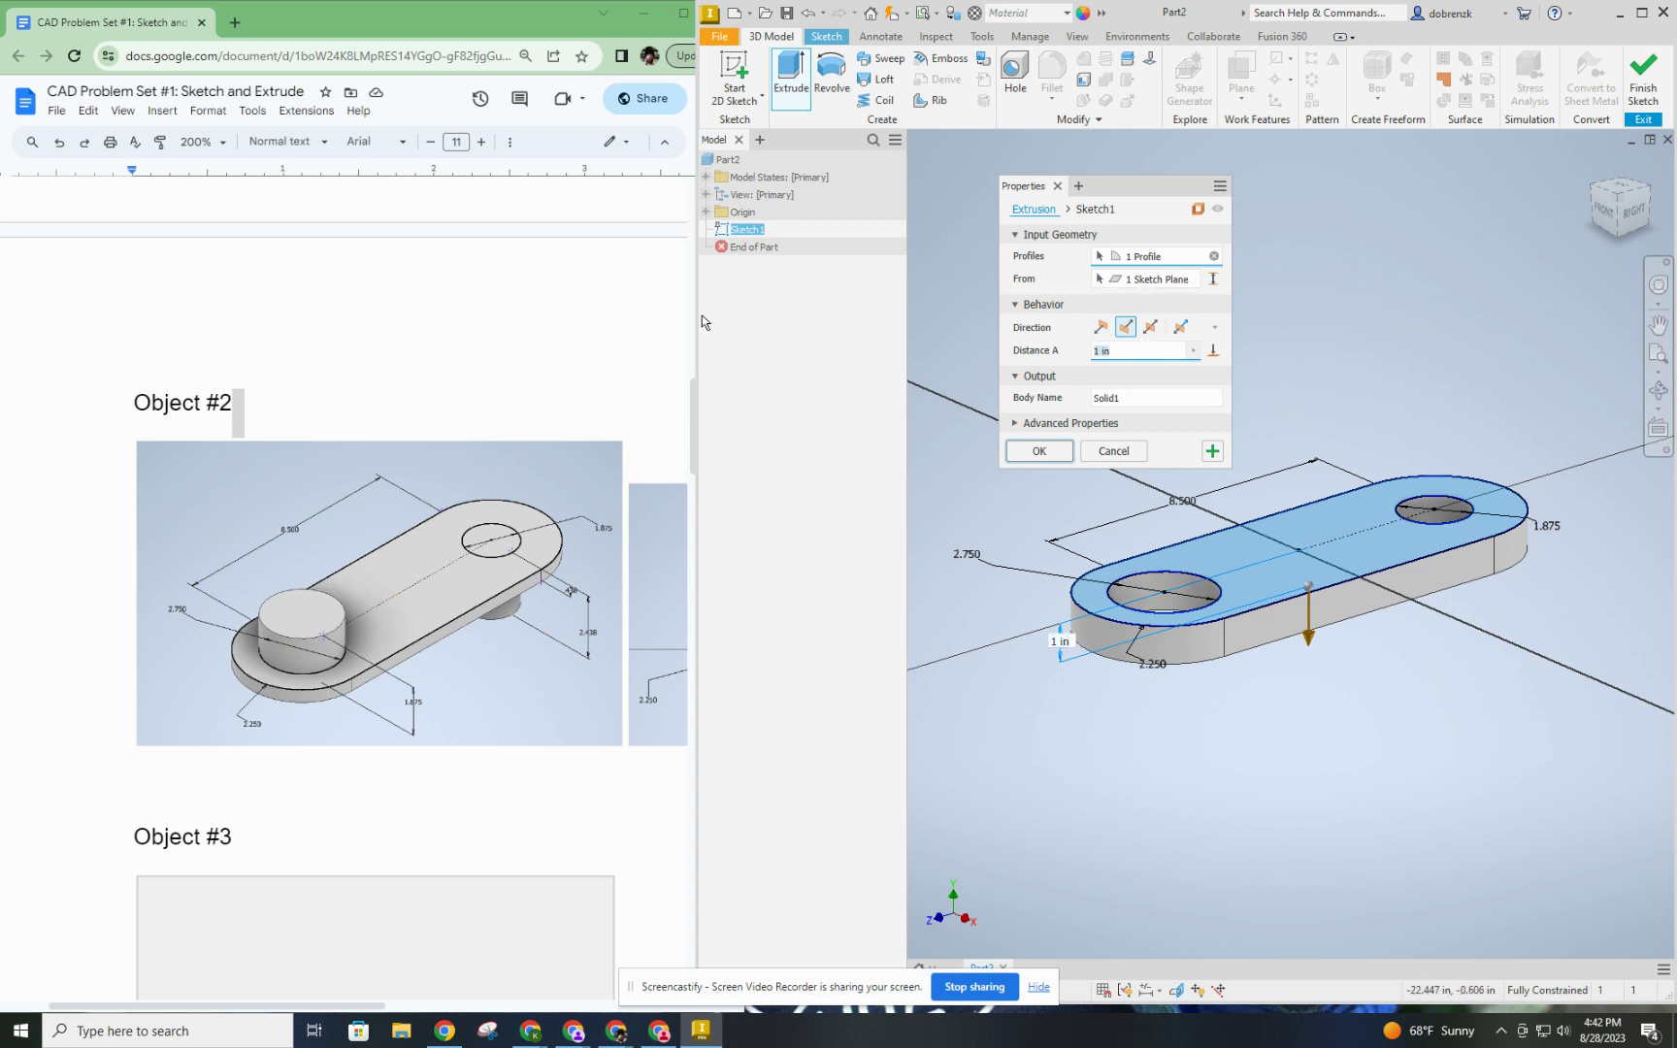
{"action": "type", "text": ".438"}
{"action": "key", "text": "Return"}
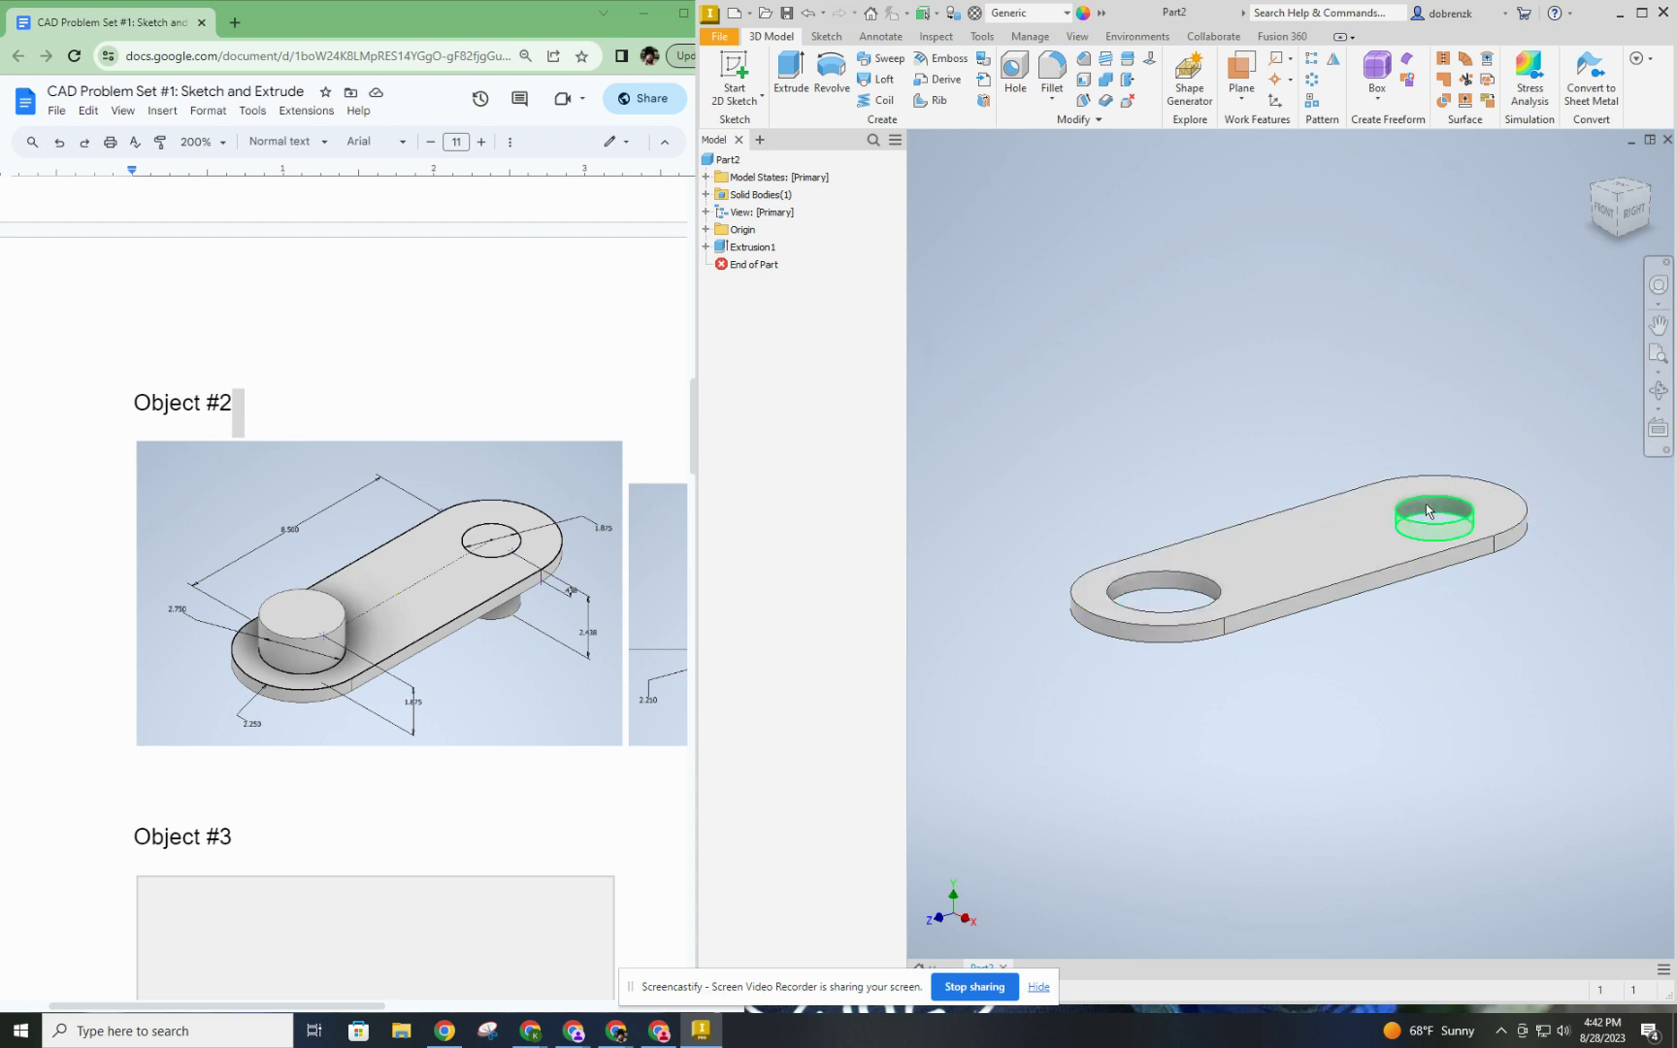
Share Sketch1 from under Extrusion1 in the model browser.
{"action": "left_click", "coordinate": [706, 248]}
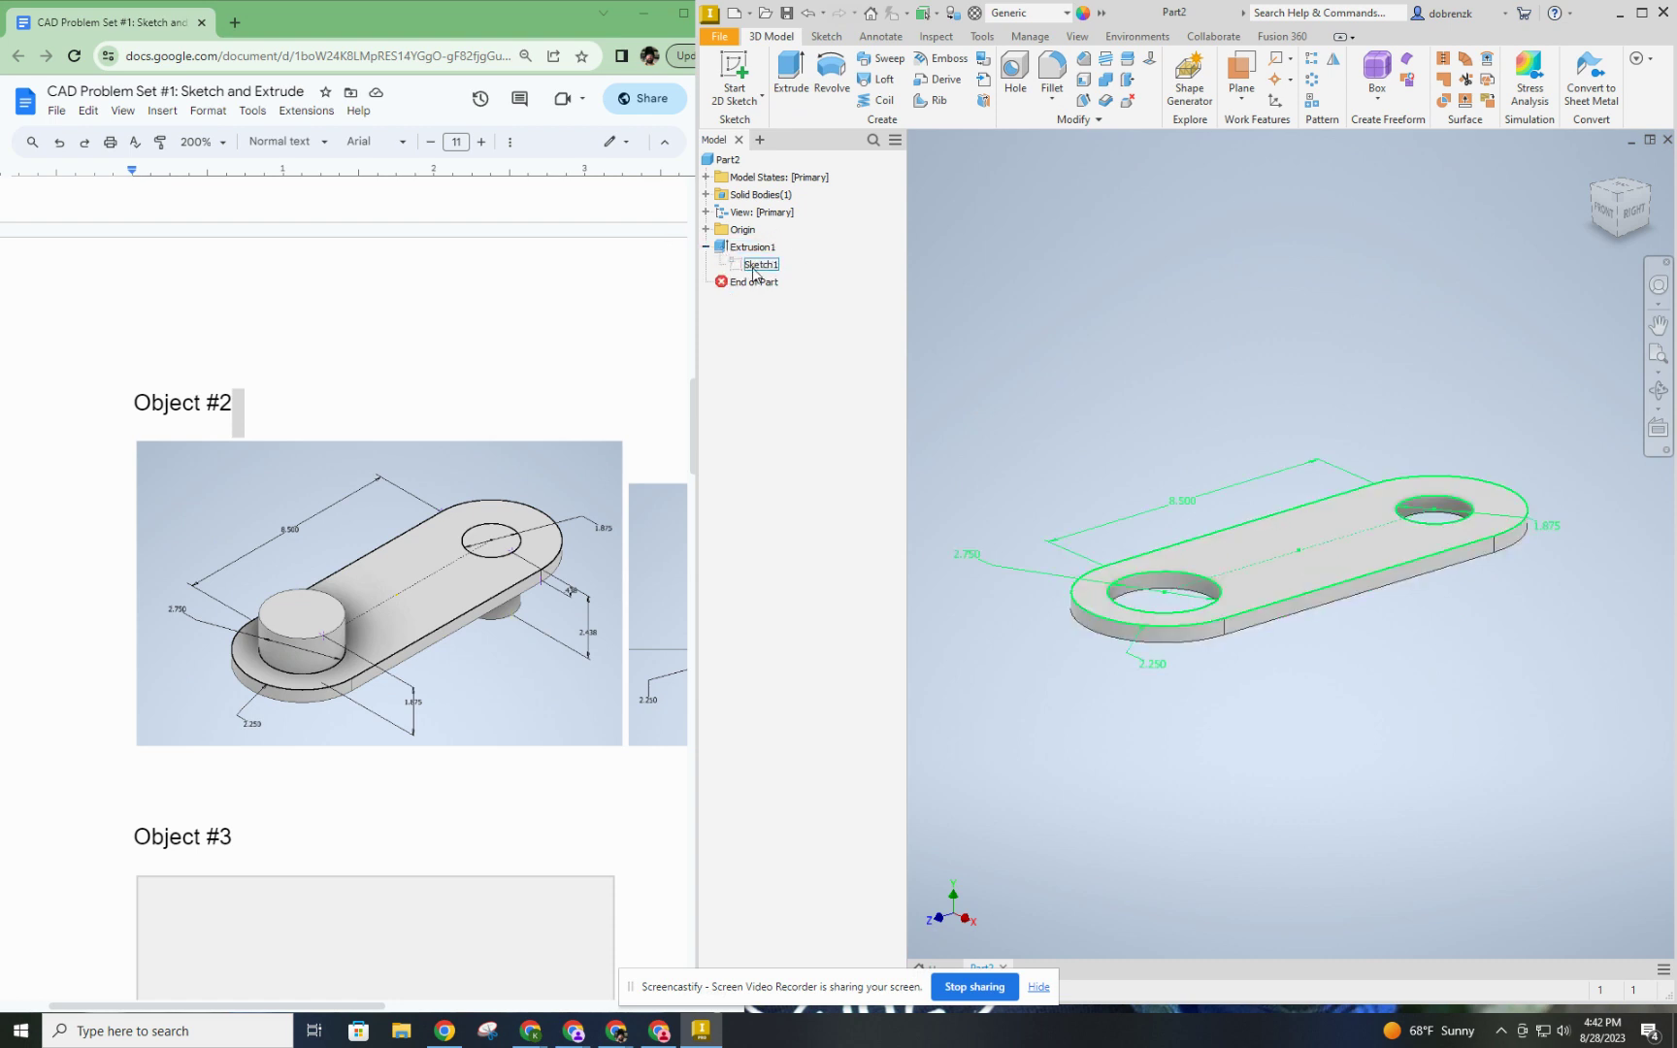
{"action": "right_click", "coordinate": [754, 271]}
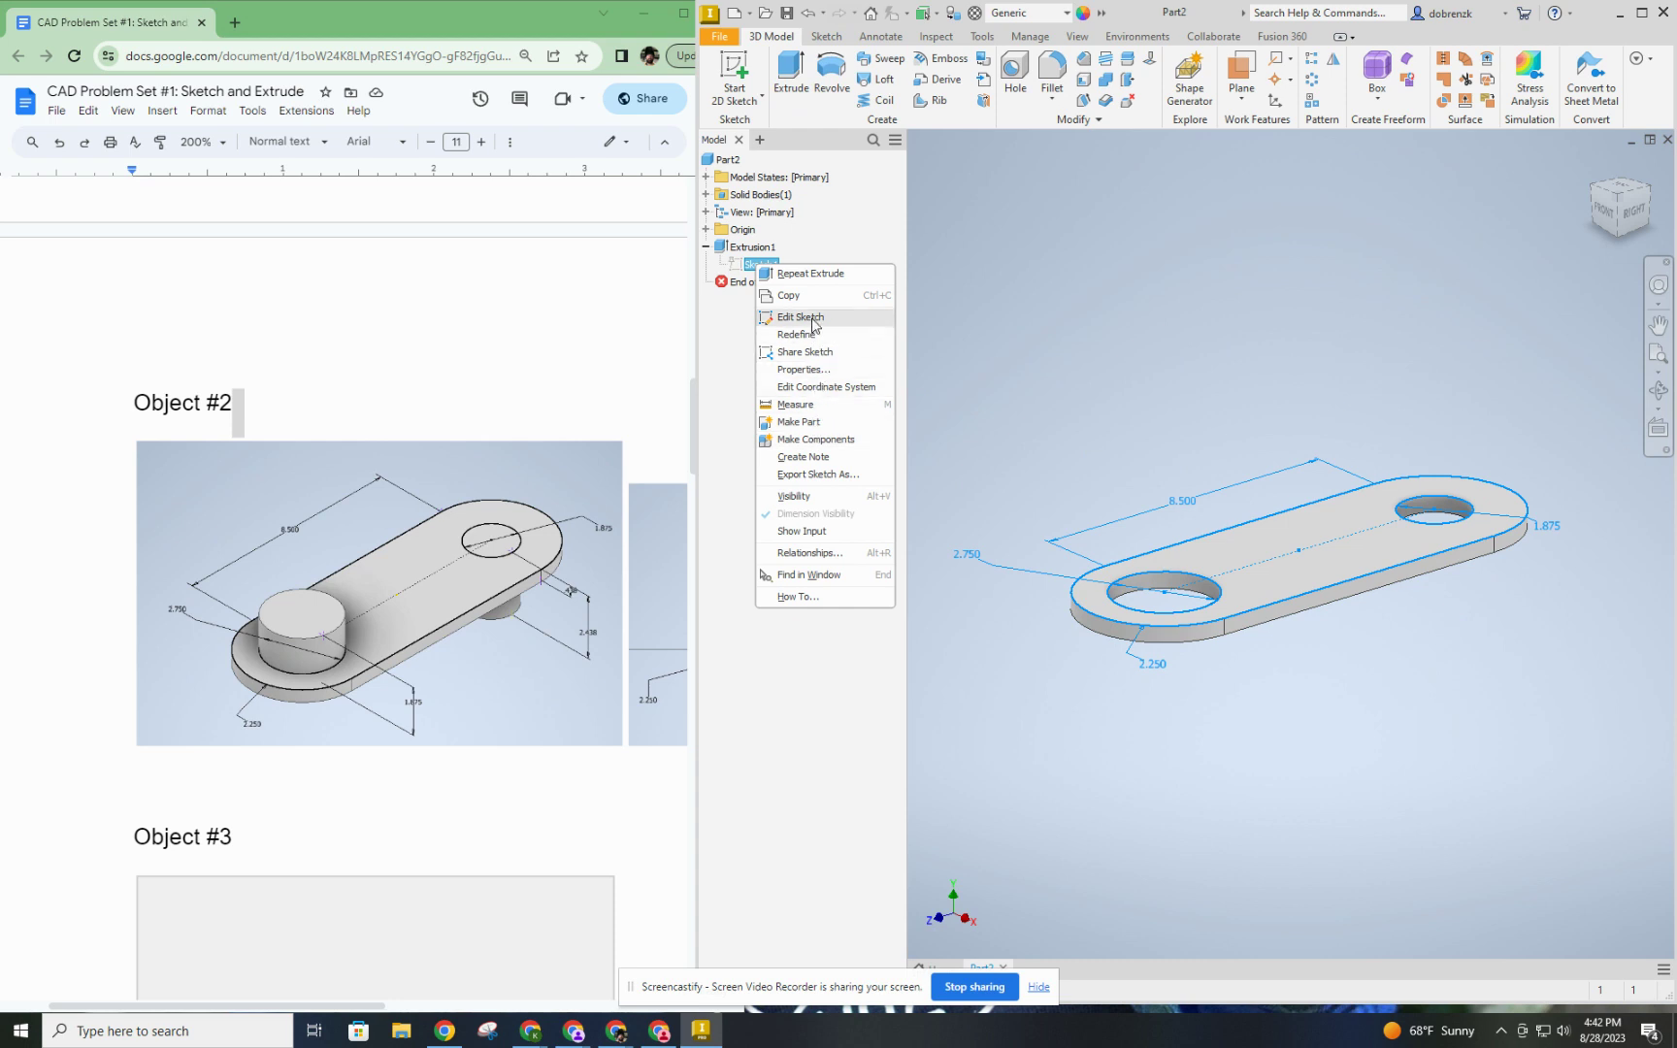
{"action": "left_click", "coordinate": [811, 355]}
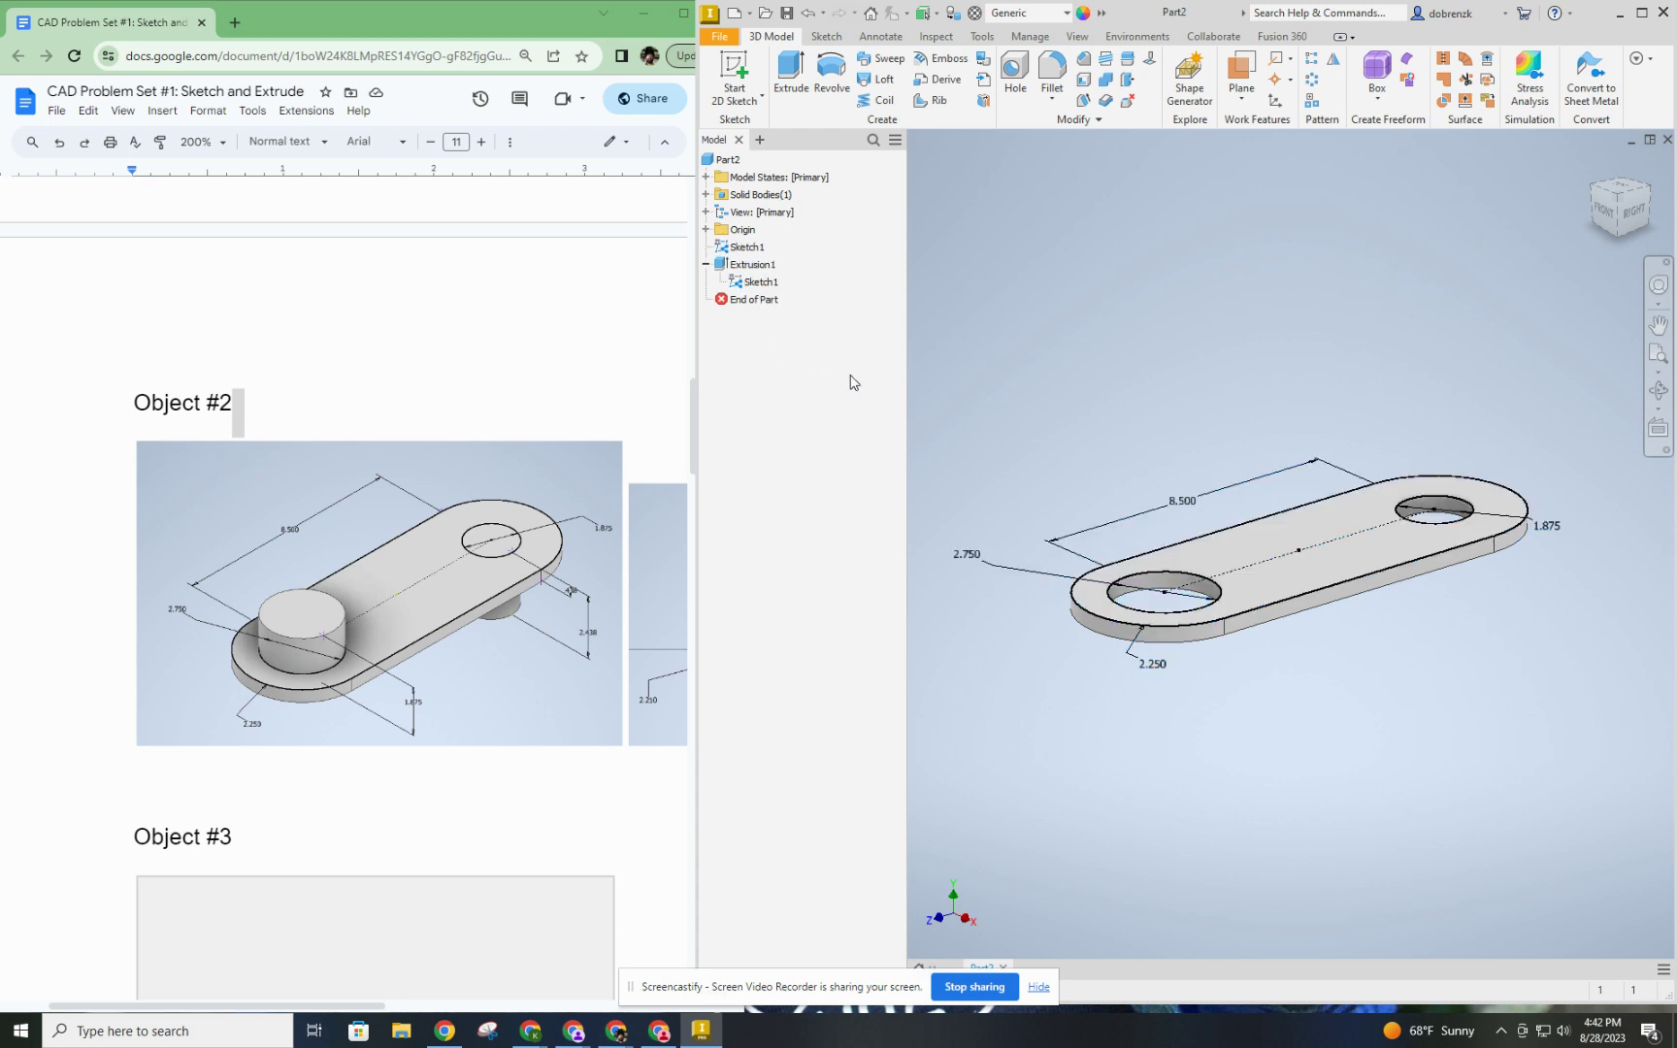
Start a second extrusion from Sketch1 that raises the 2.750 left circle upward 1.875 in, still only previewed.
{"action": "left_click", "coordinate": [791, 70]}
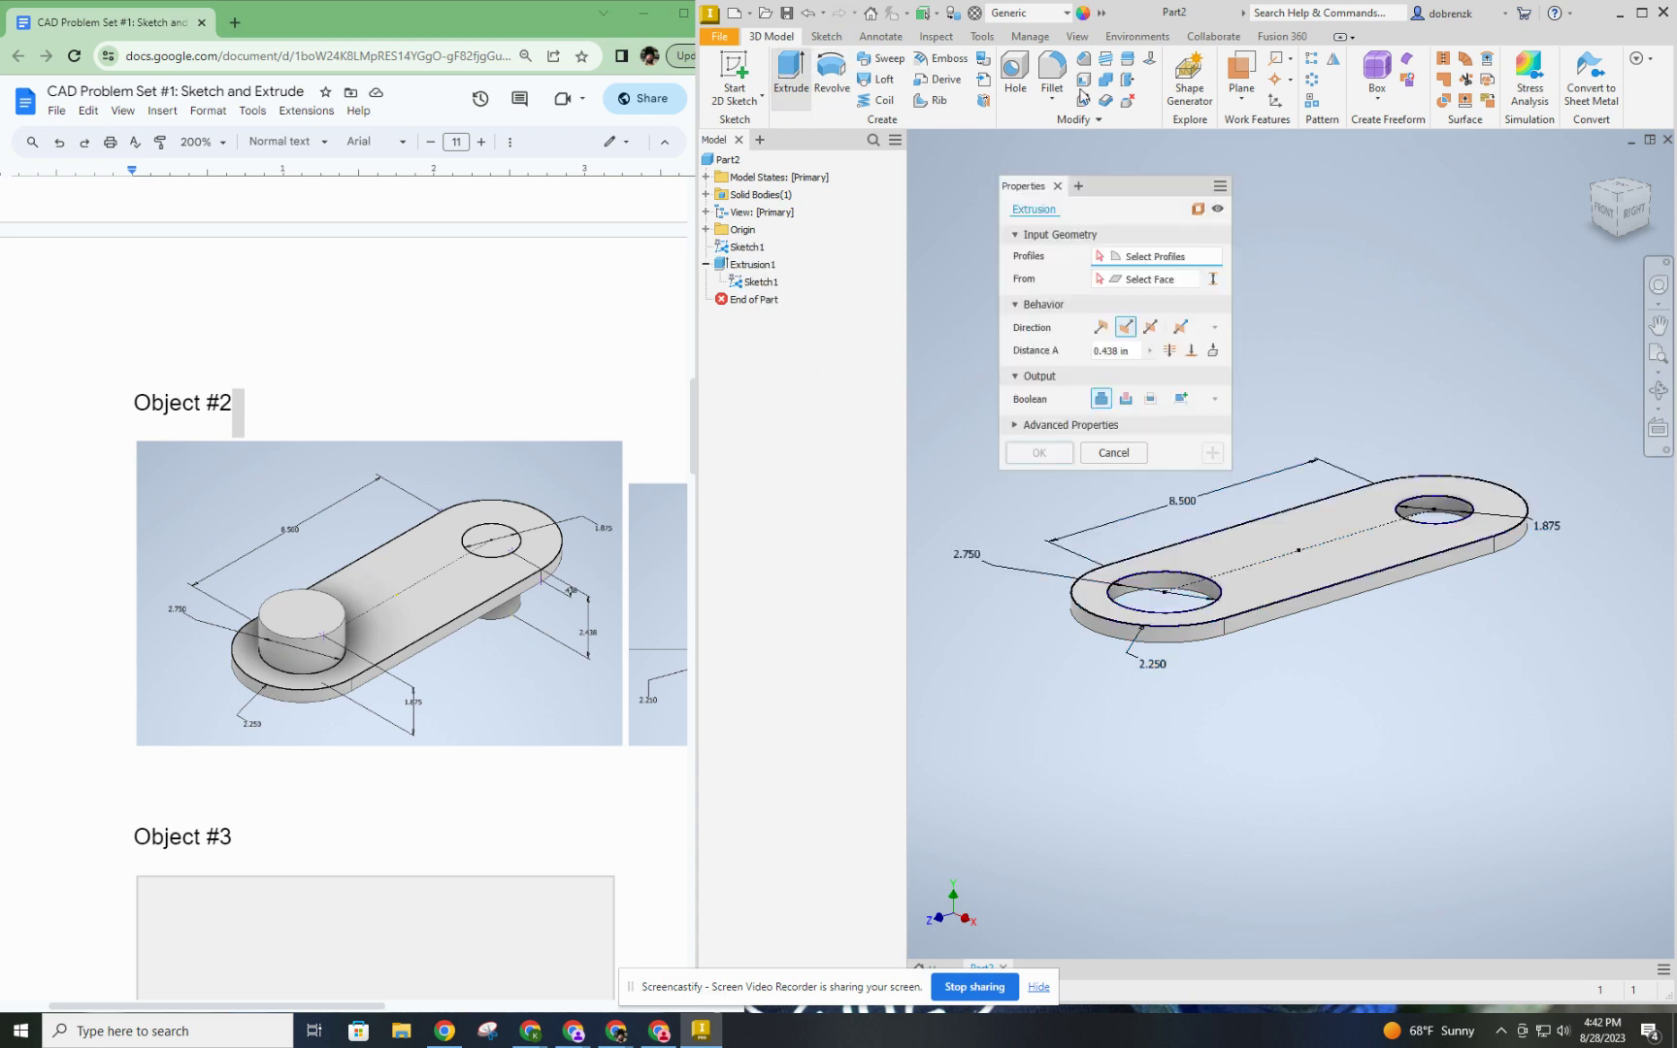
{"action": "left_click", "coordinate": [1203, 594]}
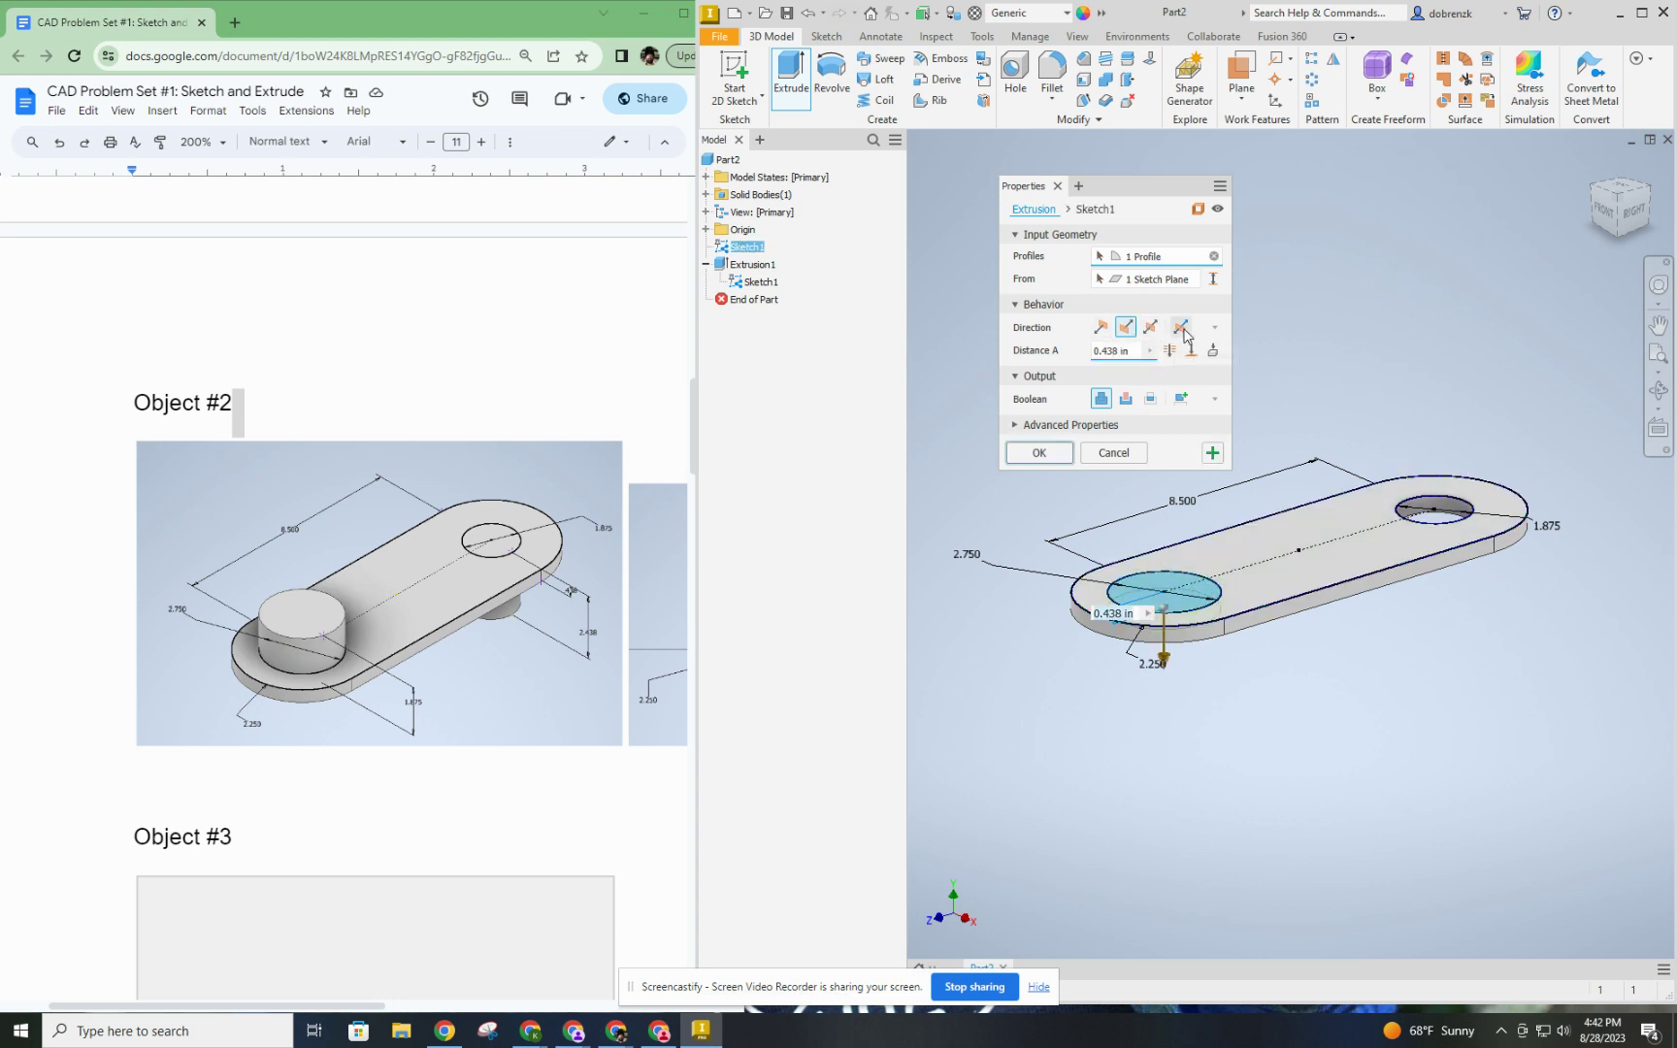
{"action": "left_click", "coordinate": [1102, 328]}
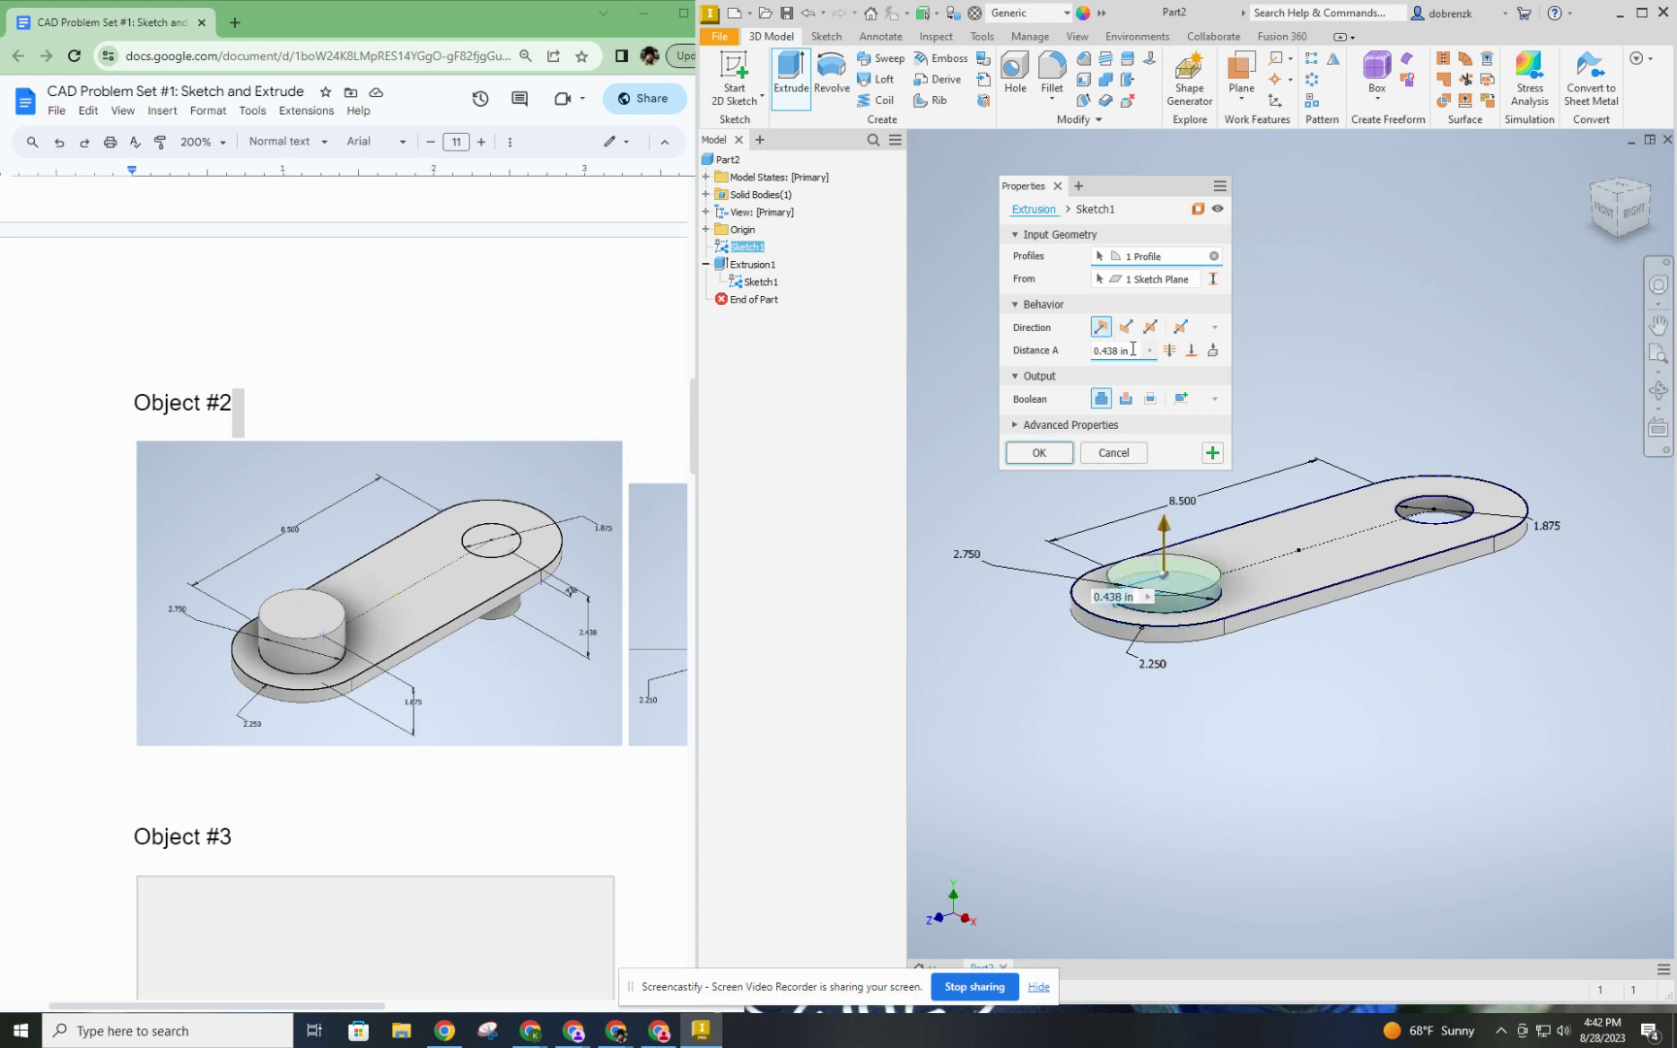
{"action": "type", "text": "1.875"}
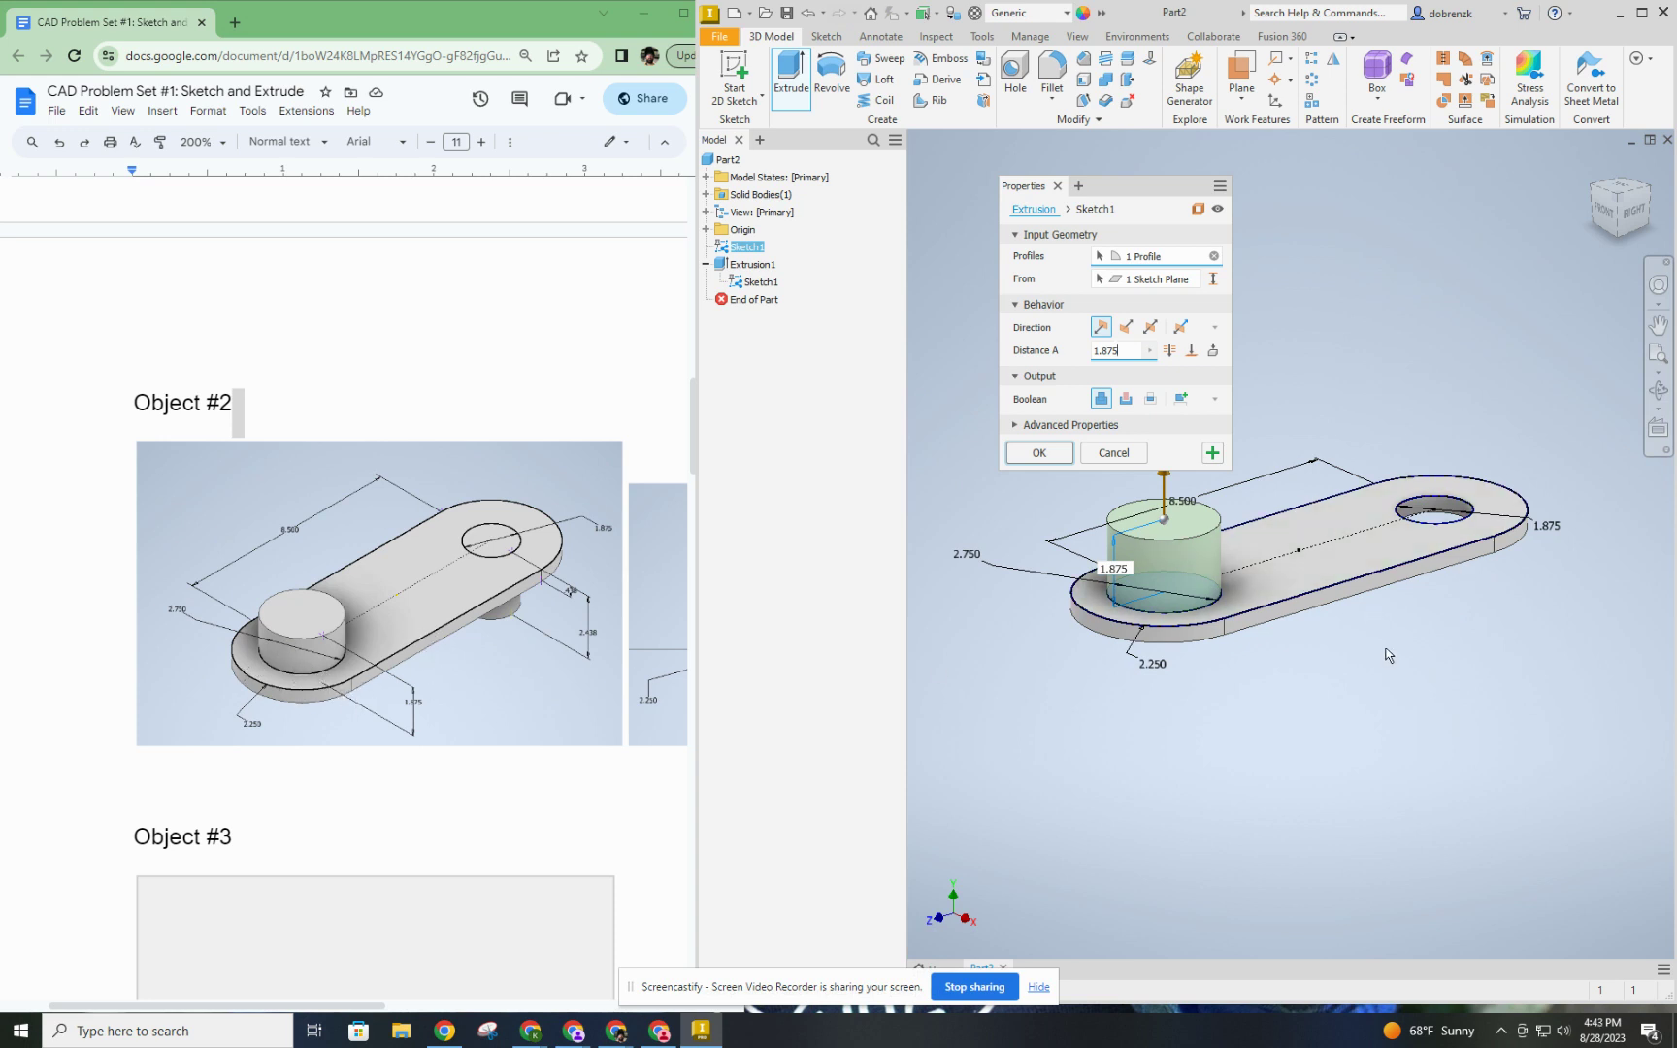
{"action": "mouse_move", "coordinate": [1390, 653]}
{"action": "middle_mouse_down", "text": "shift"}
{"action": "mouse_move", "coordinate": [1393, 536]}
{"action": "mouse_move", "coordinate": [1397, 678]}
{"action": "mouse_move", "coordinate": [1428, 763]}
{"action": "mouse_move", "coordinate": [1388, 778]}
{"action": "mouse_move", "coordinate": [1453, 794]}
{"action": "mouse_move", "coordinate": [1413, 794]}
{"action": "mouse_move", "coordinate": [1434, 794]}
{"action": "mouse_move", "coordinate": [1416, 798]}
{"action": "mouse_move", "coordinate": [1386, 1003]}
{"action": "mouse_move", "coordinate": [1418, 779]}
{"action": "mouse_move", "coordinate": [1438, 821]}
{"action": "mouse_move", "coordinate": [1328, 628]}
{"action": "middle_mouse_up", "text": "shift"}
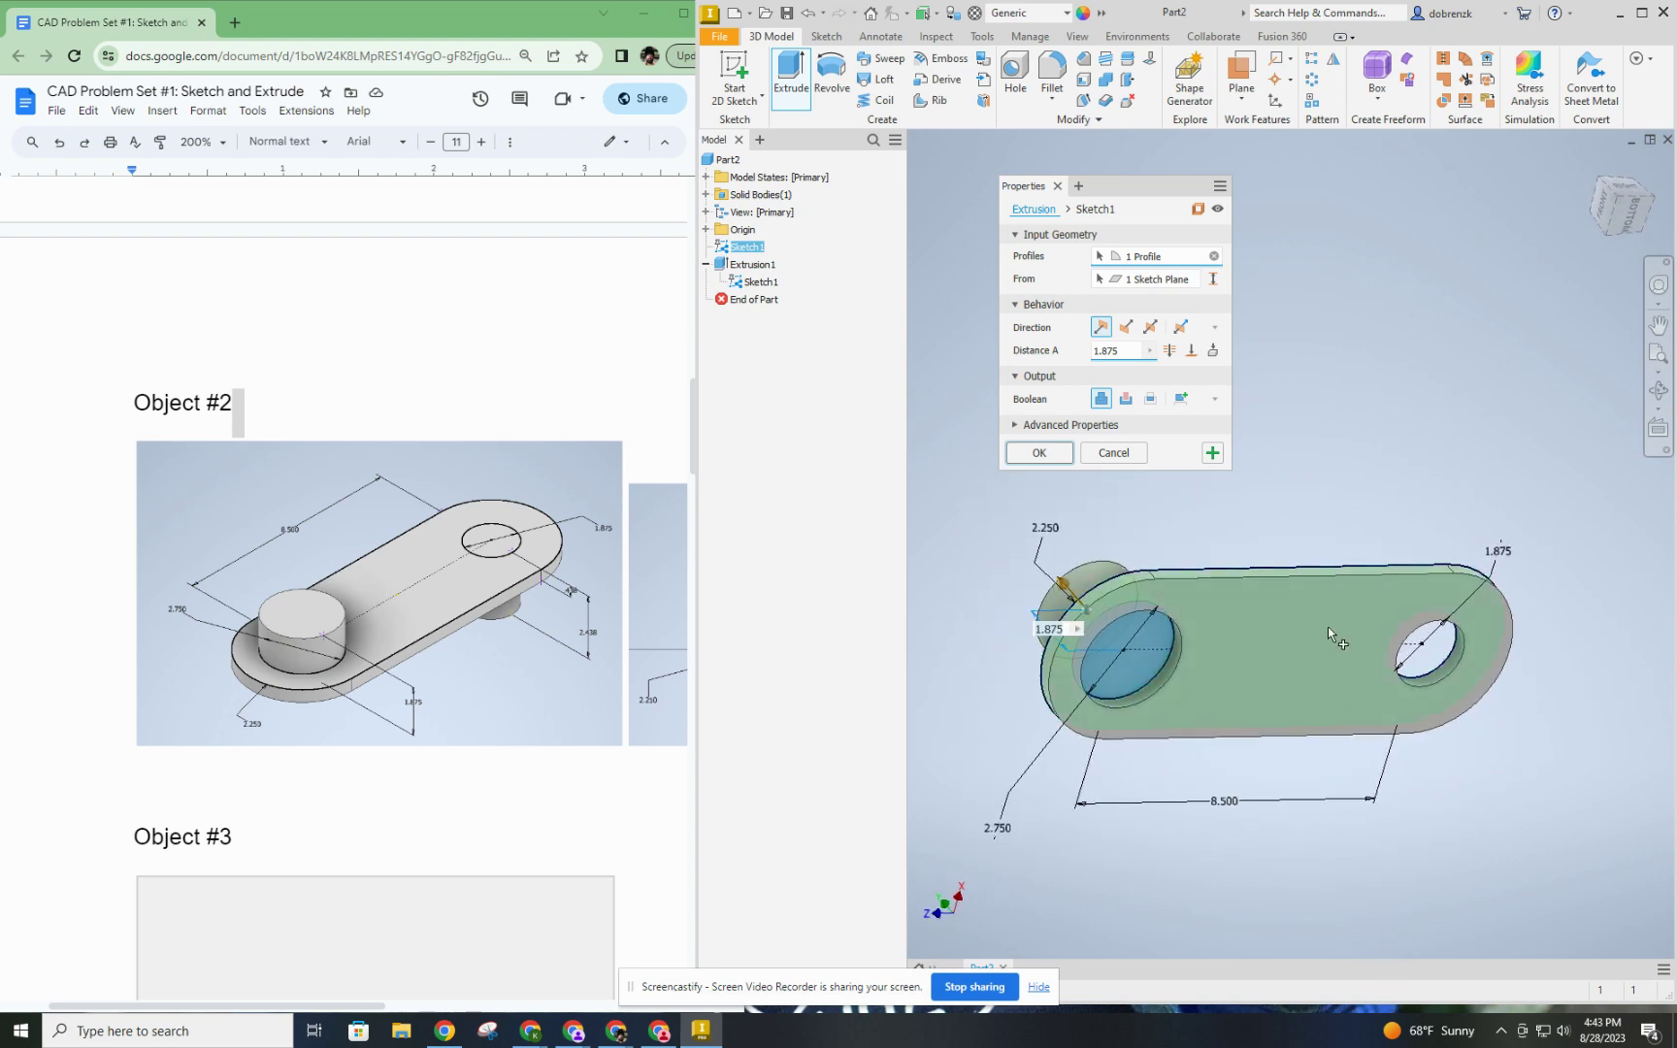
Make the boss extrusion asymmetric: Distance B 0.438 in and Distance A 1.875-.438.
{"action": "left_click", "coordinate": [1186, 329]}
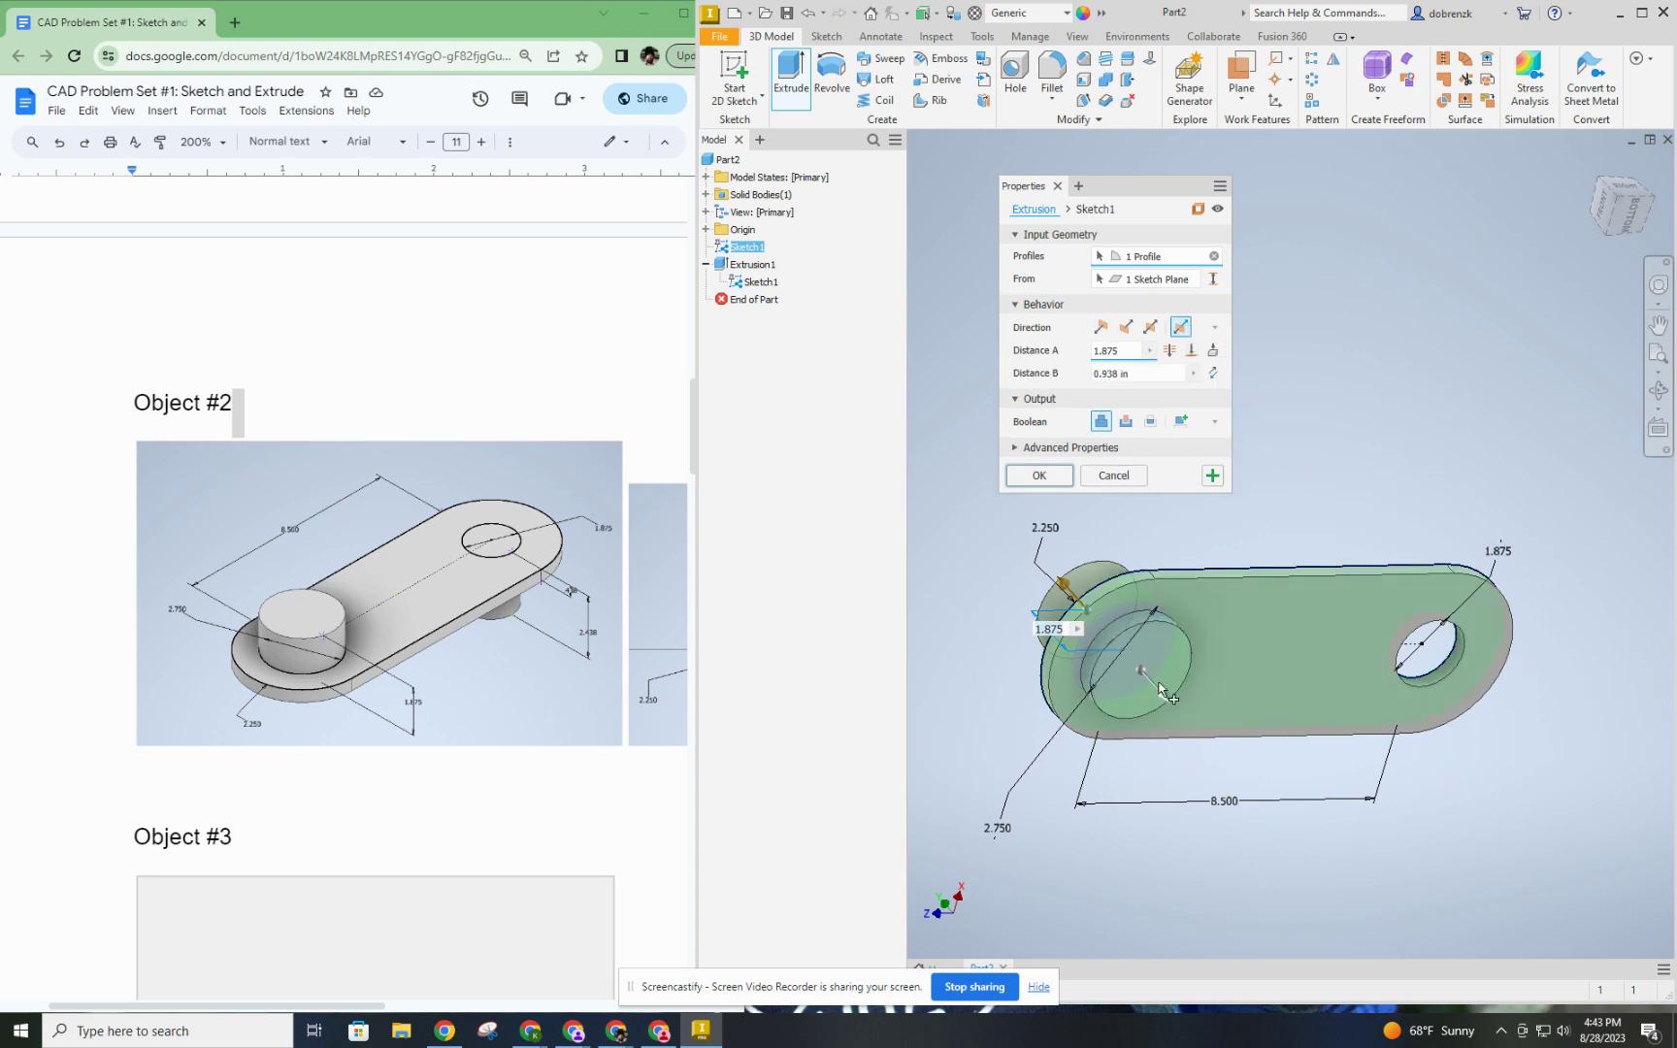
{"action": "middle_click_drag", "start_coordinate": [1161, 691], "coordinate": [1174, 774], "text": "shift"}
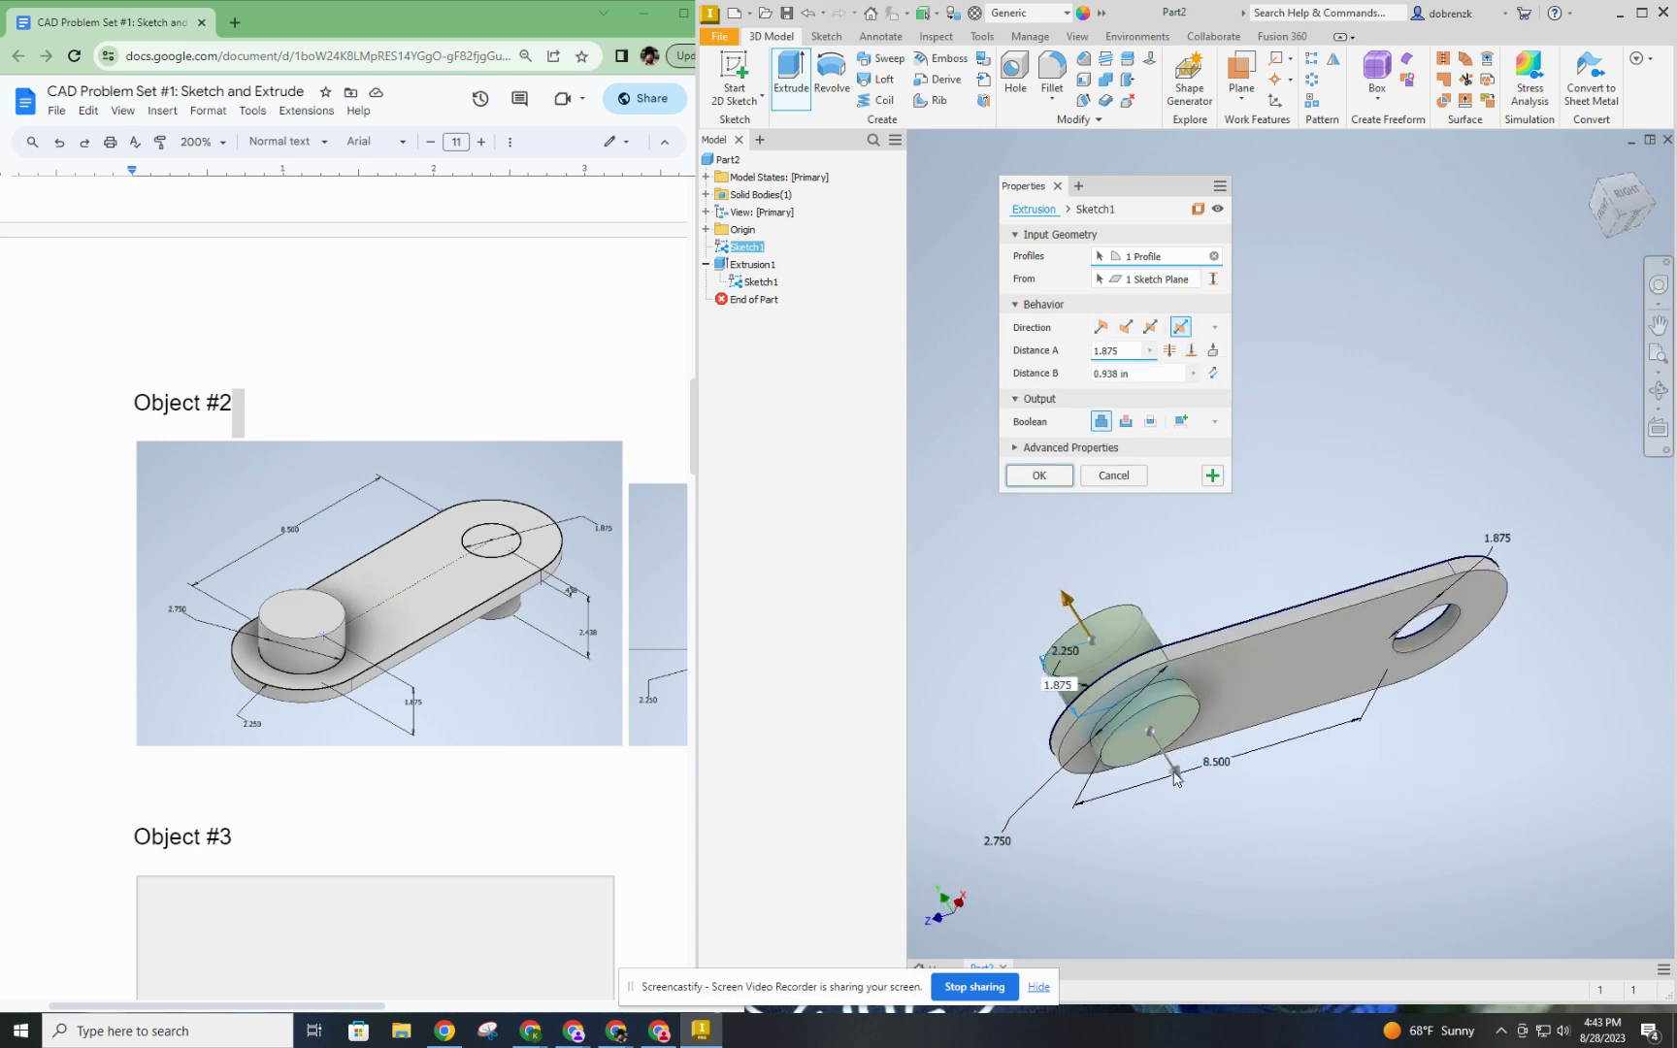
{"action": "mouse_move", "coordinate": [1175, 774]}
{"action": "left_mouse_down"}
{"action": "mouse_move", "coordinate": [1192, 791]}
{"action": "mouse_move", "coordinate": [1170, 762]}
{"action": "left_mouse_up"}
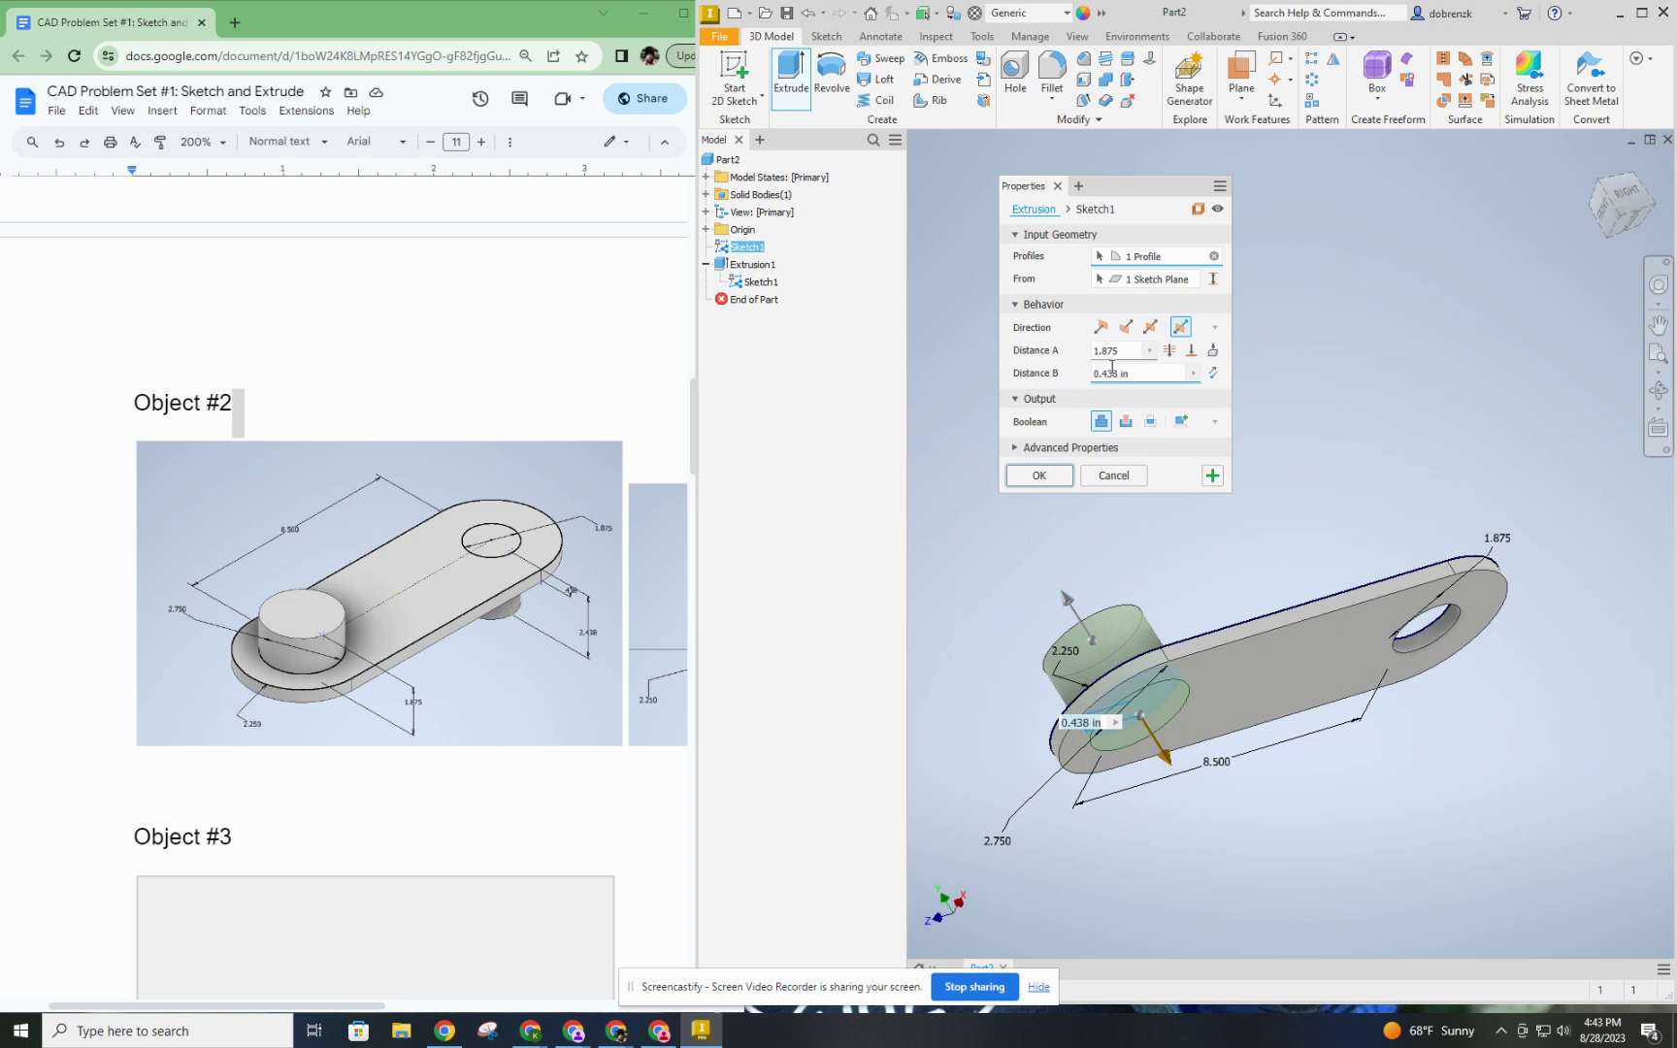
{"action": "double_click", "coordinate": [1135, 372]}
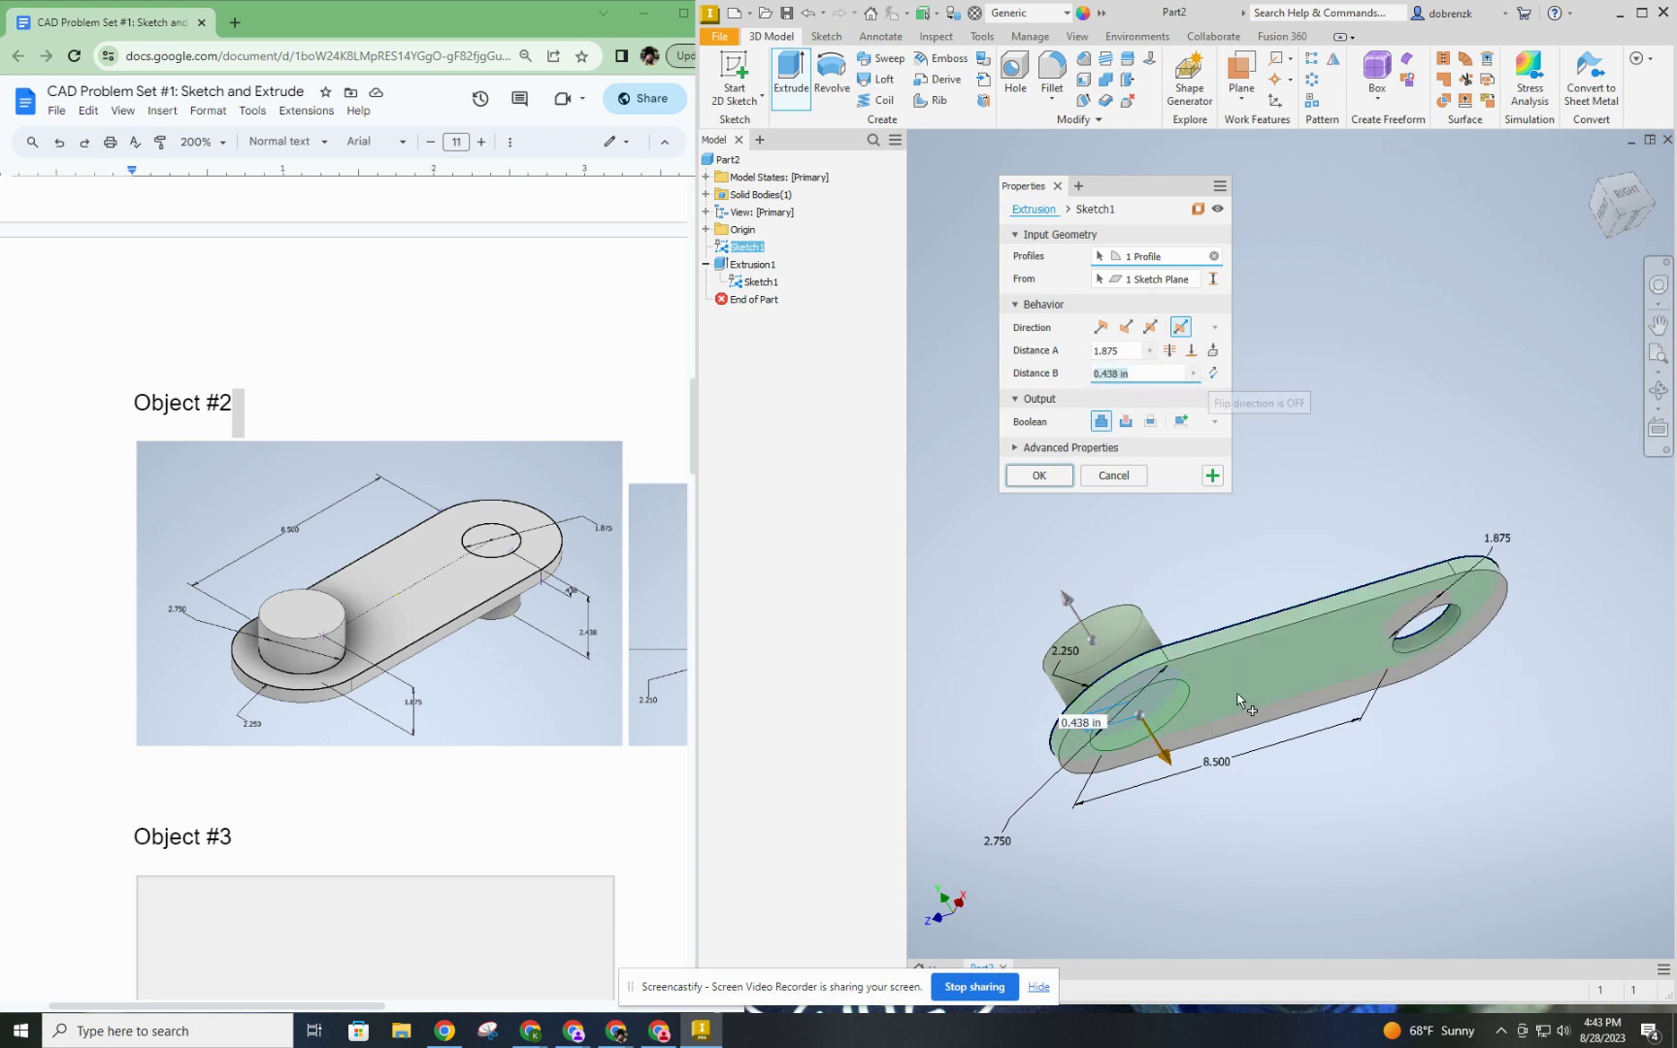
{"action": "middle_click_drag", "start_coordinate": [1246, 706], "coordinate": [1235, 755], "text": "shift"}
{"action": "left_click", "coordinate": [1122, 350]}
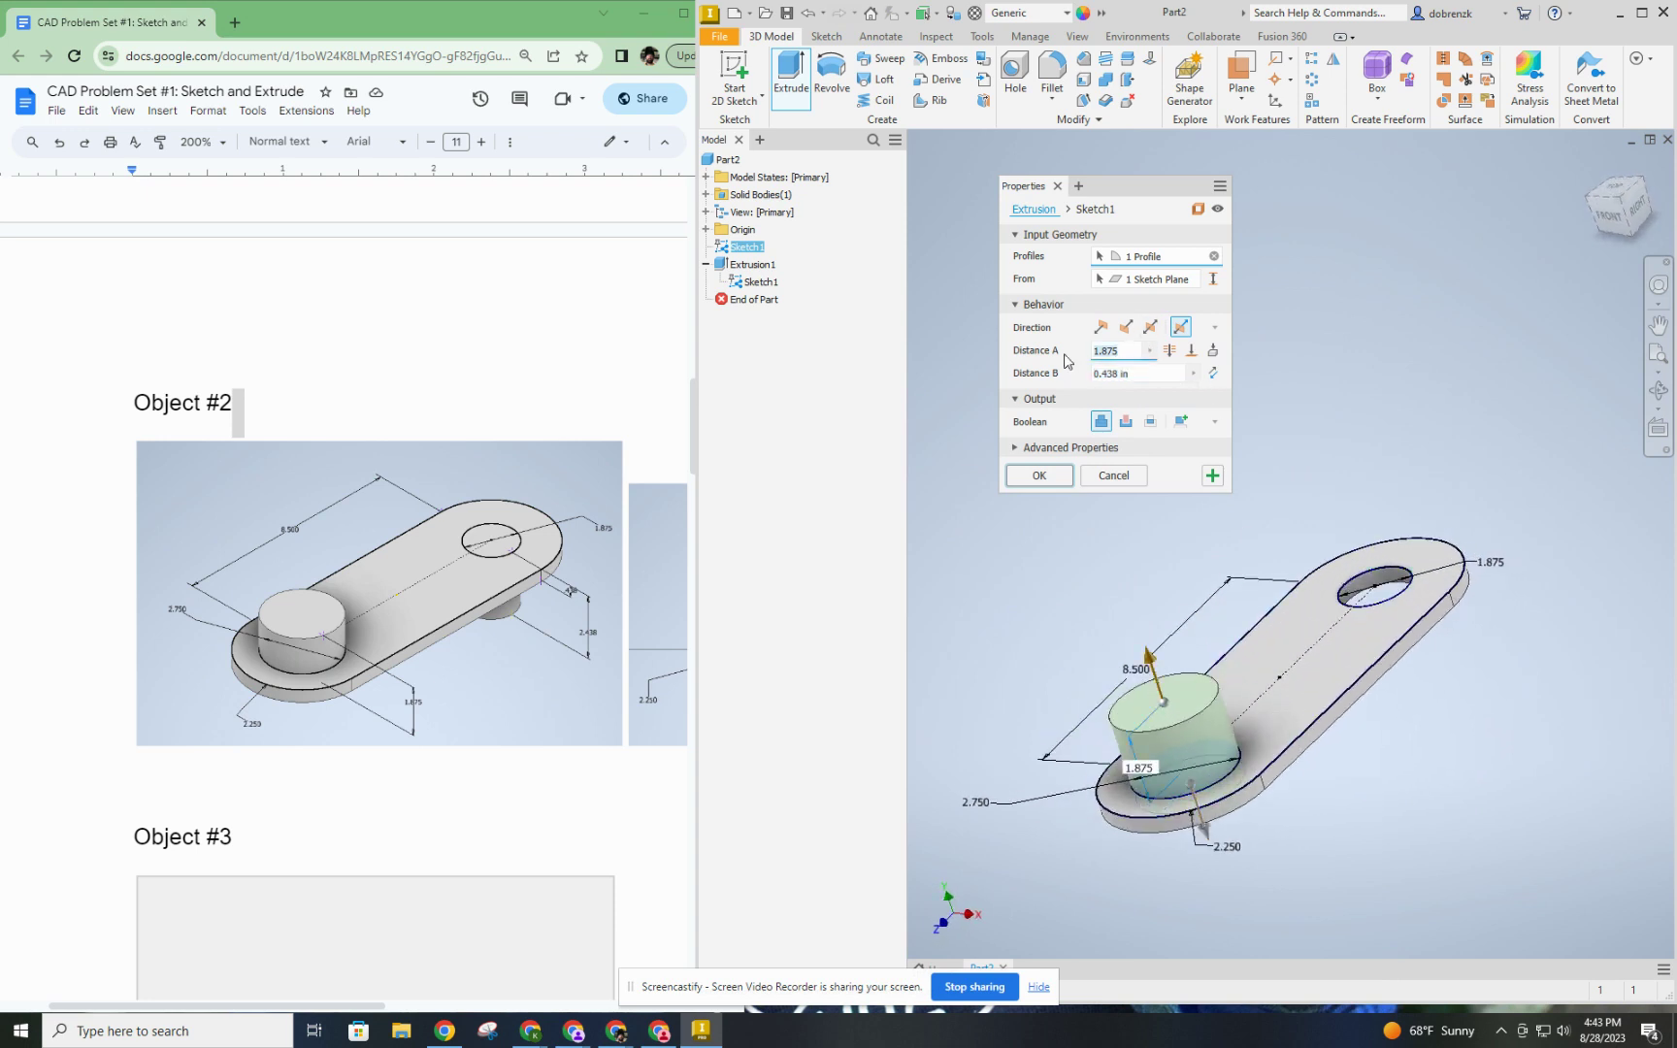
{"action": "middle_click_drag", "start_coordinate": [1252, 694], "coordinate": [1196, 692], "text": "shift"}
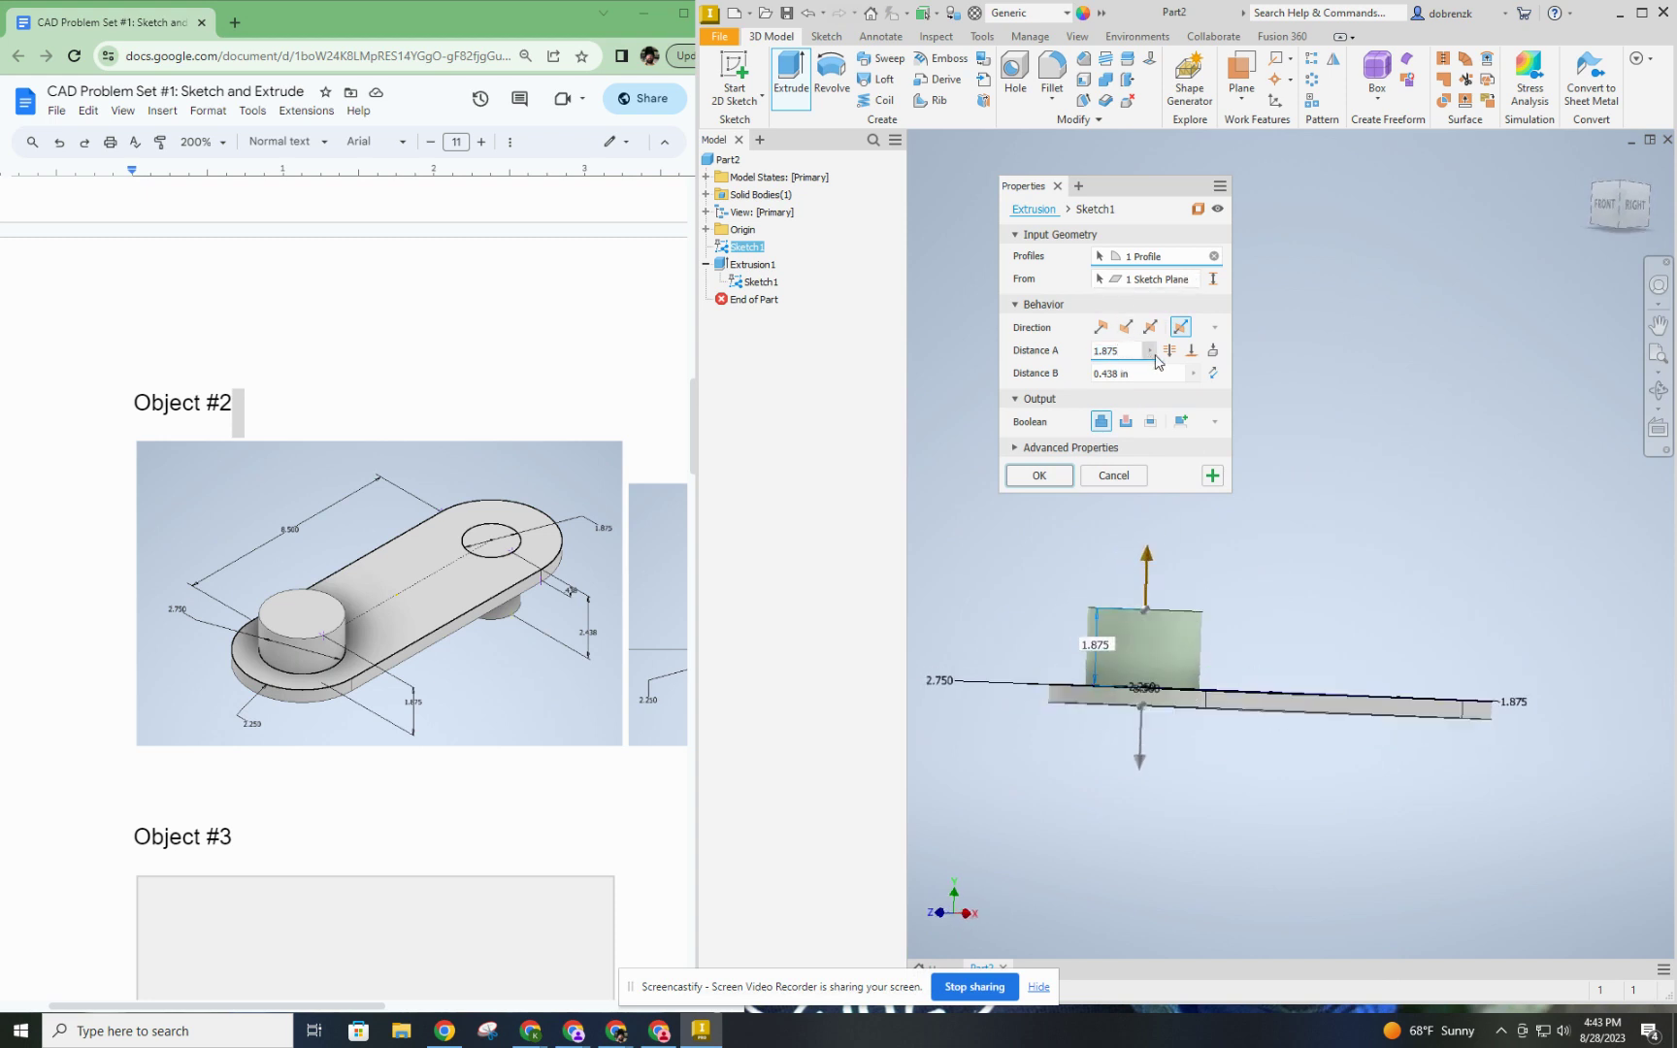
{"action": "type", "text": "-."}
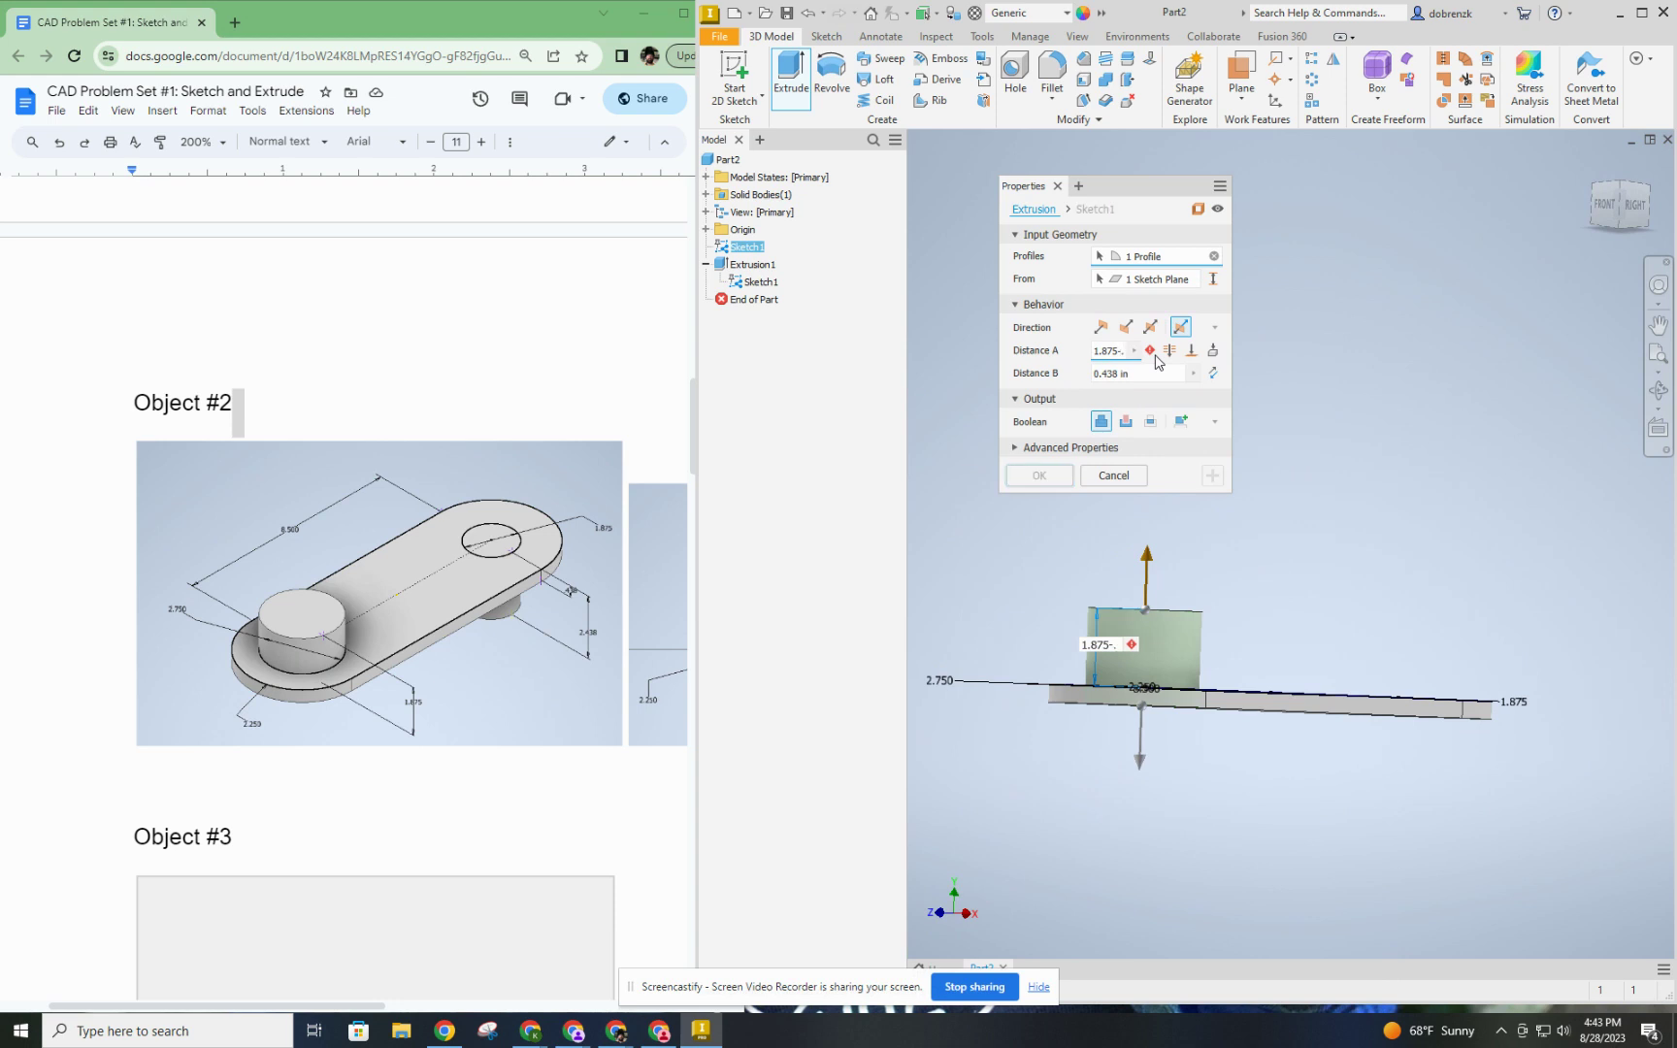
{"action": "type", "text": "438"}
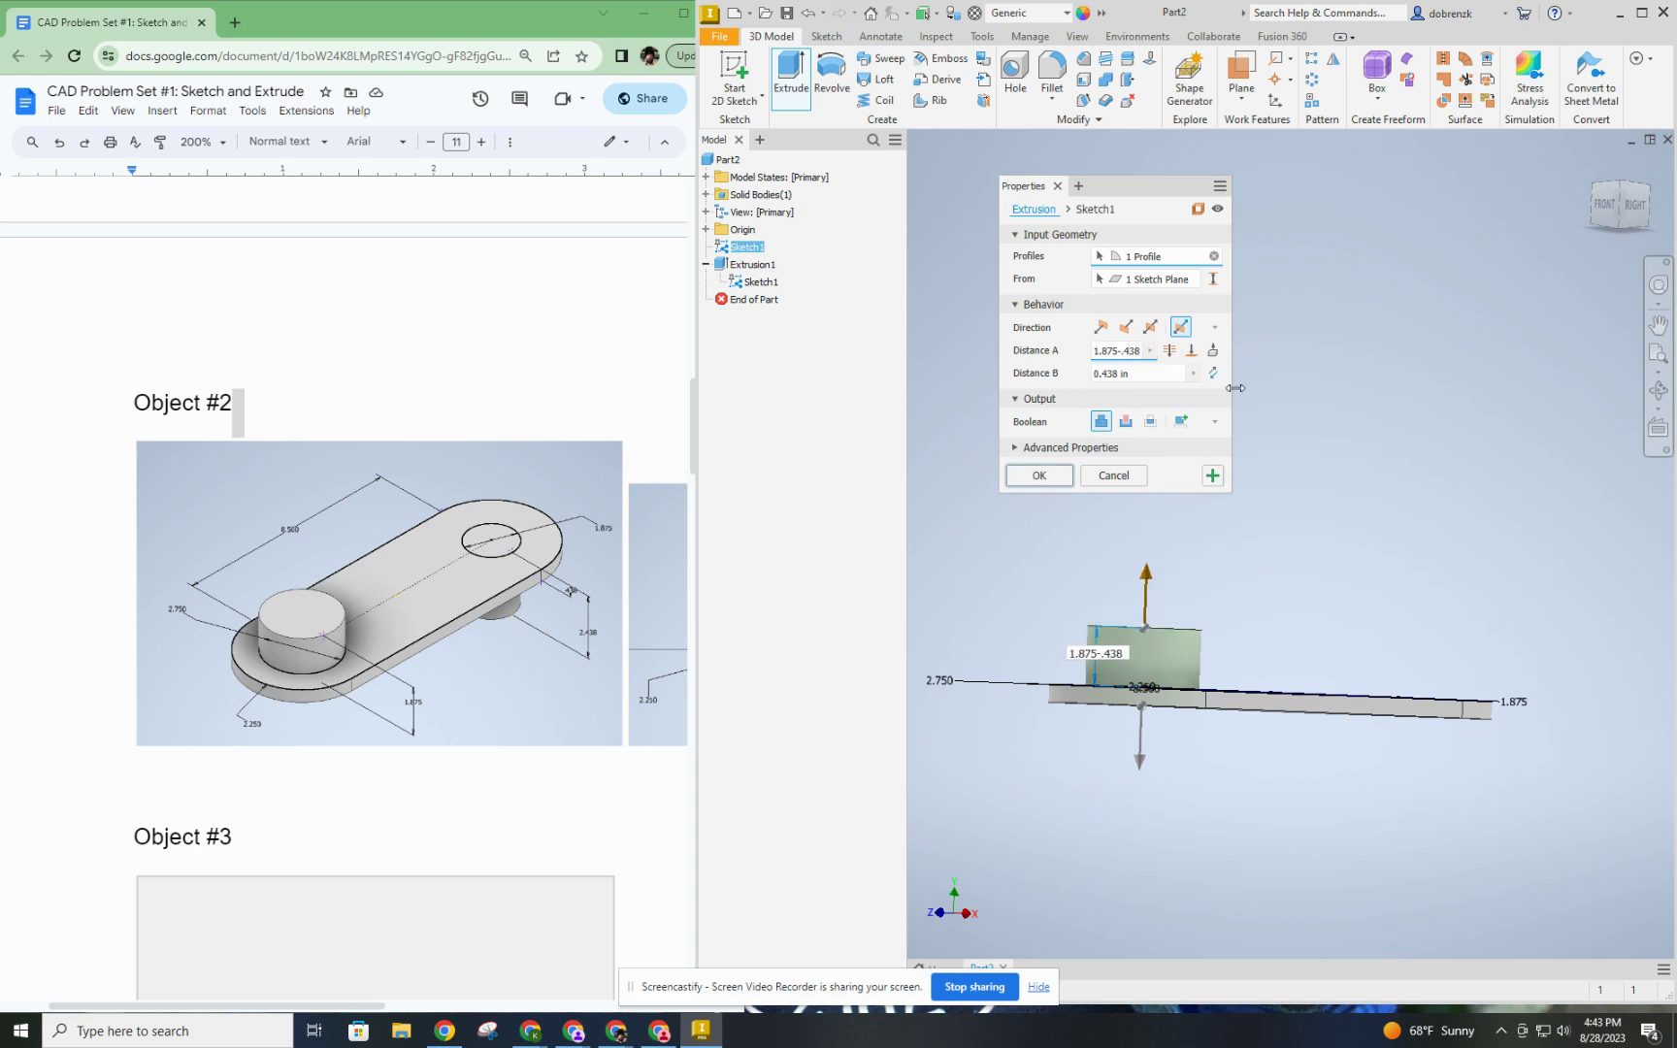
{"action": "mouse_move", "coordinate": [1303, 667]}
{"action": "middle_mouse_down", "text": "shift"}
{"action": "mouse_move", "coordinate": [1318, 647]}
{"action": "mouse_move", "coordinate": [1302, 722]}
{"action": "mouse_move", "coordinate": [1351, 593]}
{"action": "mouse_move", "coordinate": [1453, 550]}
{"action": "mouse_move", "coordinate": [1330, 665]}
{"action": "middle_mouse_up", "text": "shift"}
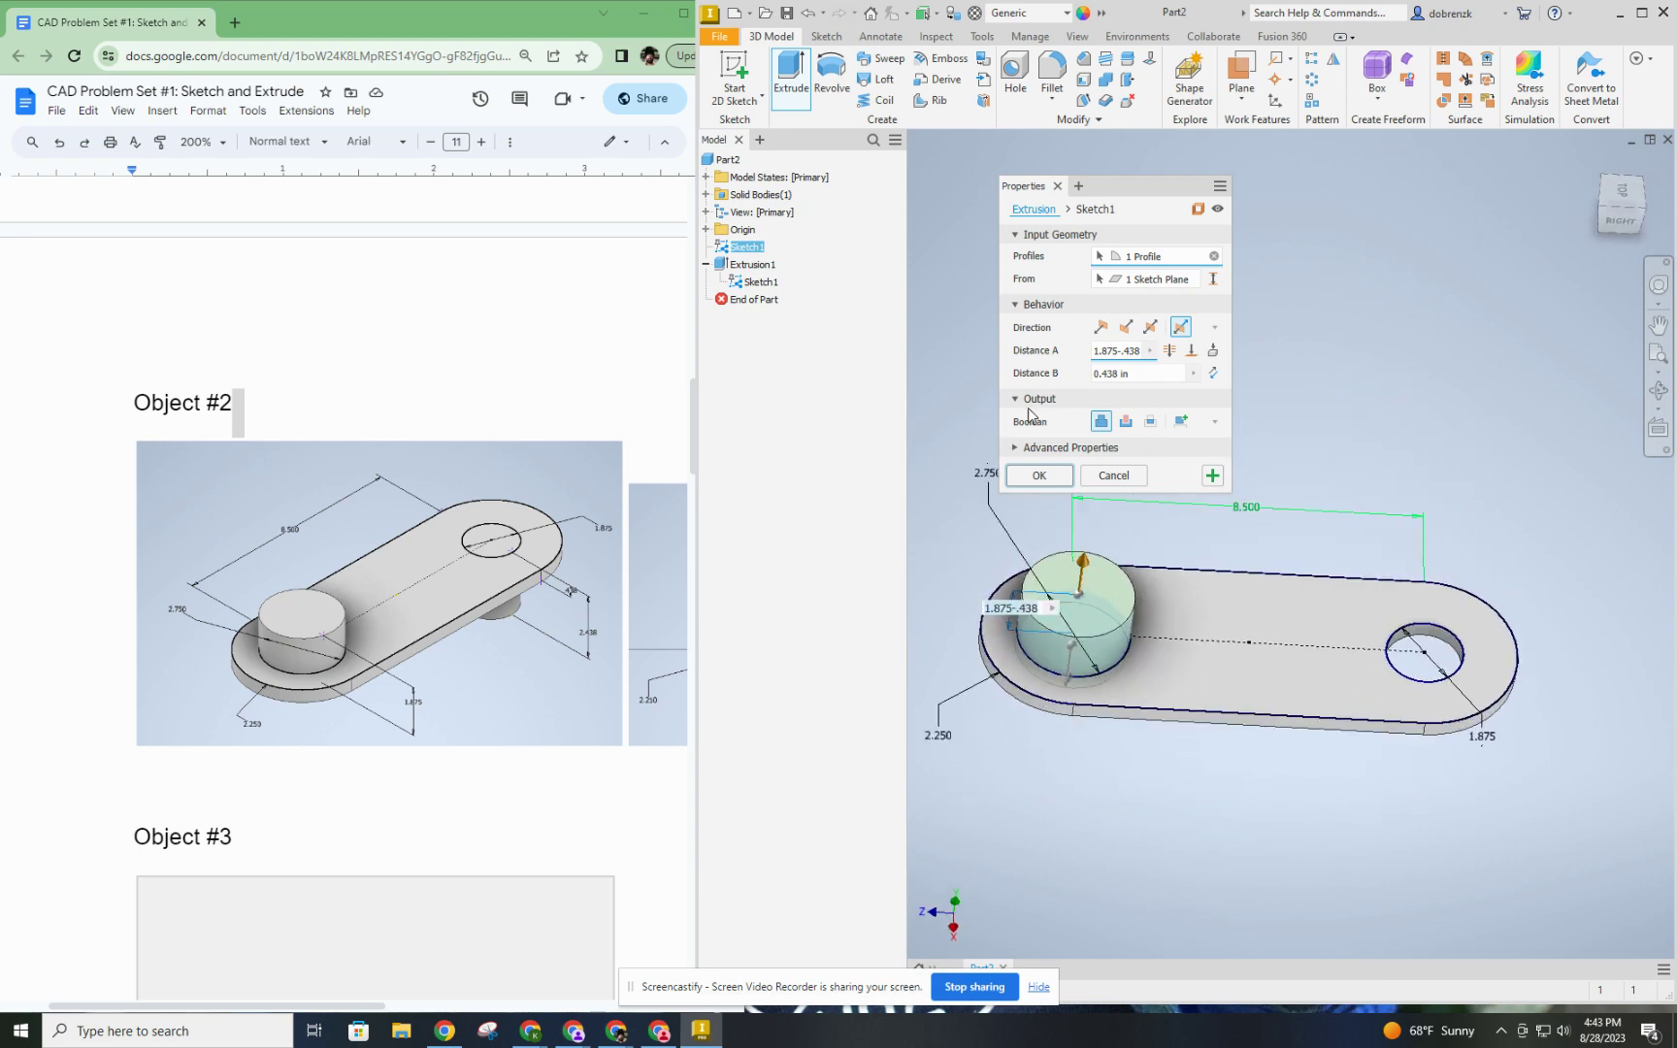
Apply the boss, then extrude the 1.875 hole circle one-sided downward 2.438 in.
{"action": "left_click", "coordinate": [1039, 474]}
{"action": "mouse_move", "coordinate": [1483, 765]}
{"action": "middle_mouse_down", "text": "shift"}
{"action": "mouse_move", "coordinate": [1521, 715]}
{"action": "mouse_move", "coordinate": [1509, 301]}
{"action": "middle_mouse_up", "text": "shift"}
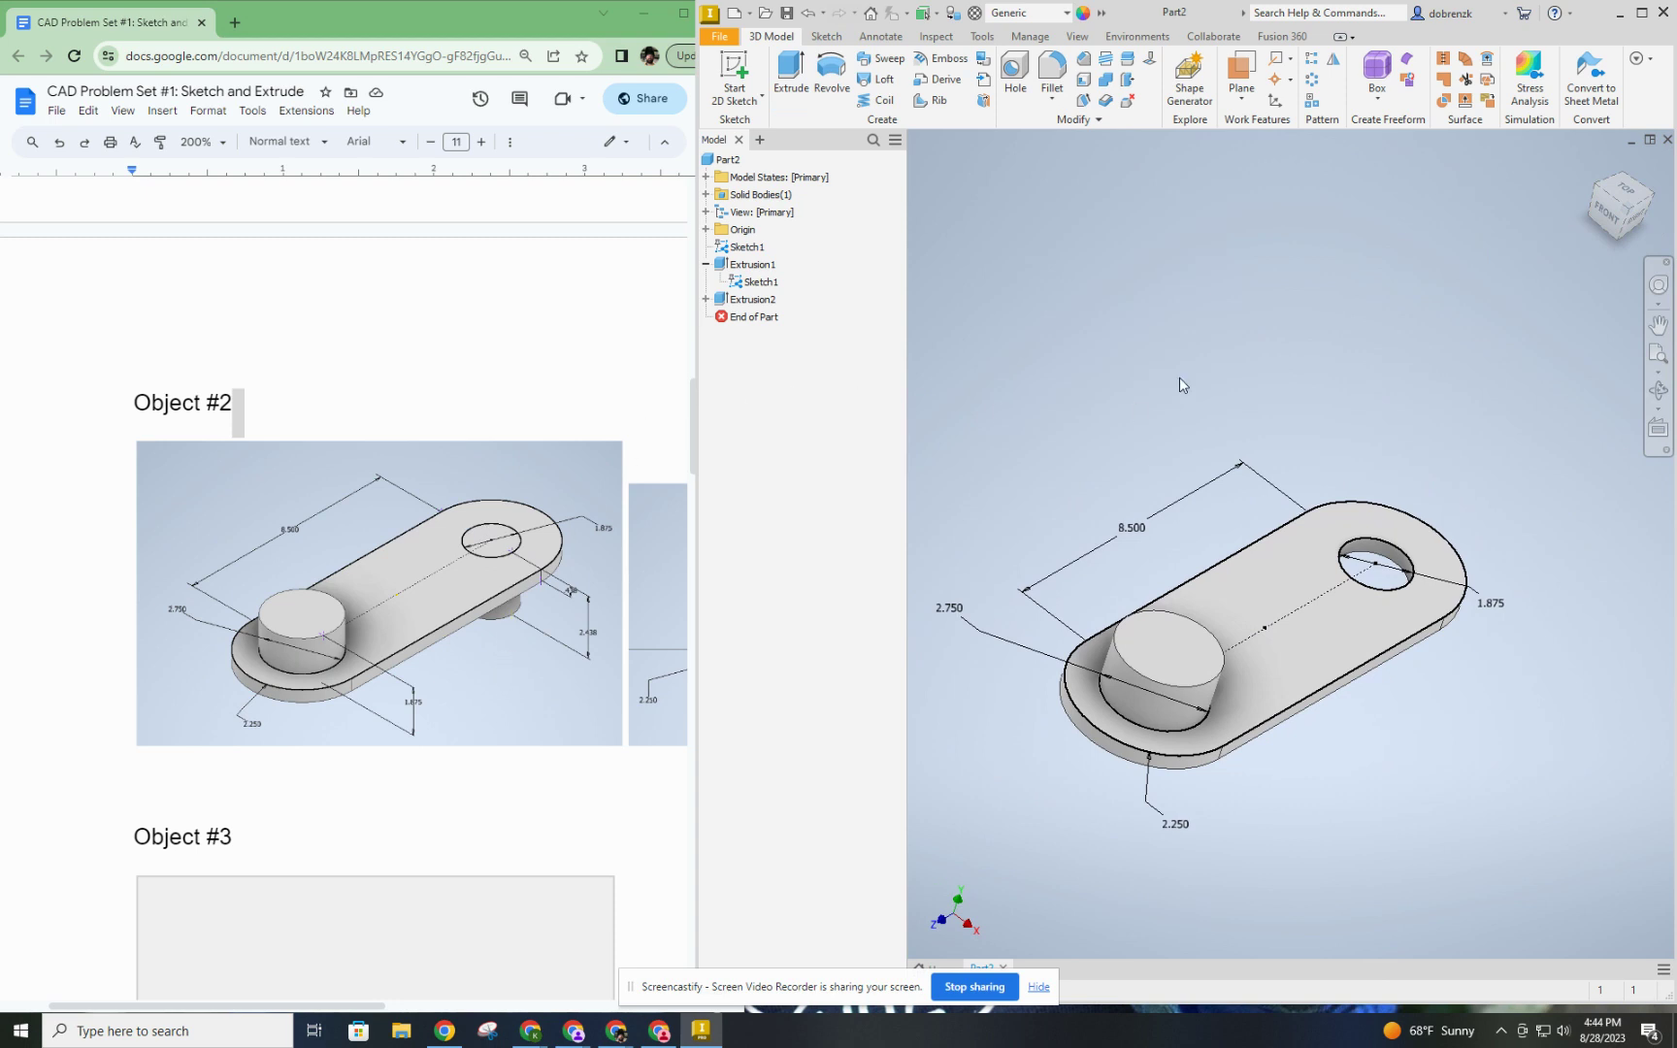
{"action": "left_click", "coordinate": [791, 77]}
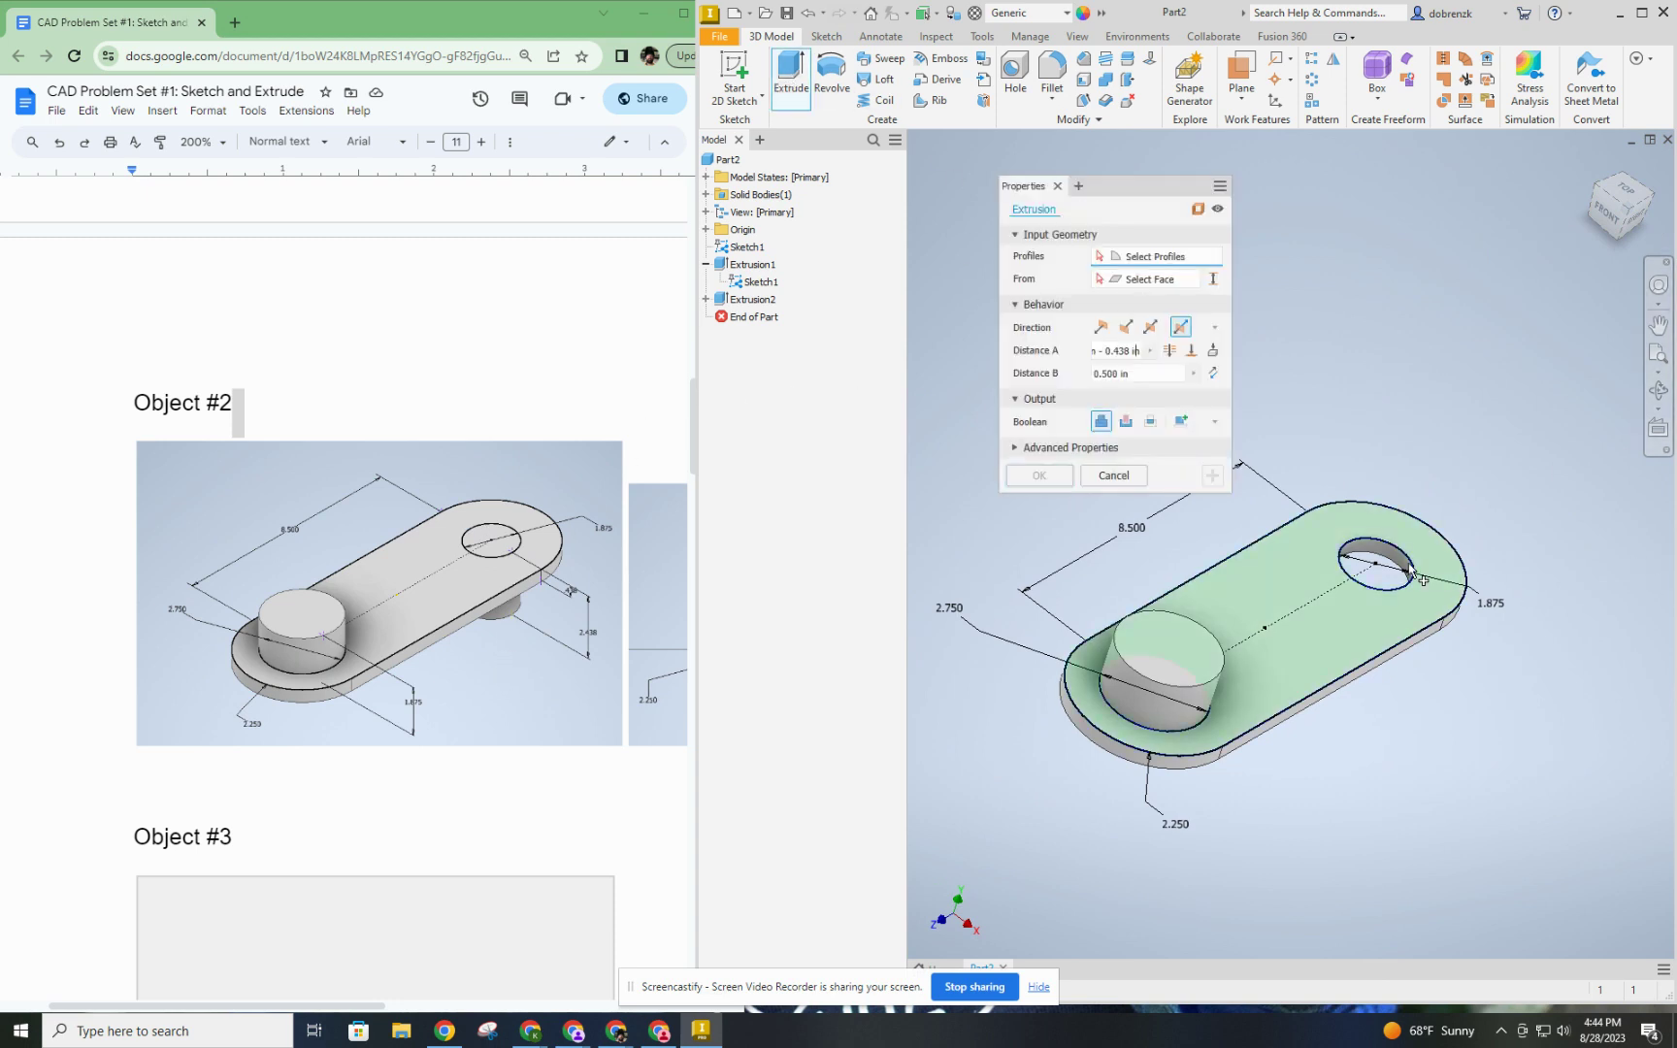
{"action": "left_click", "coordinate": [1377, 562]}
{"action": "middle_click_drag", "start_coordinate": [1433, 674], "coordinate": [1349, 573], "text": "shift"}
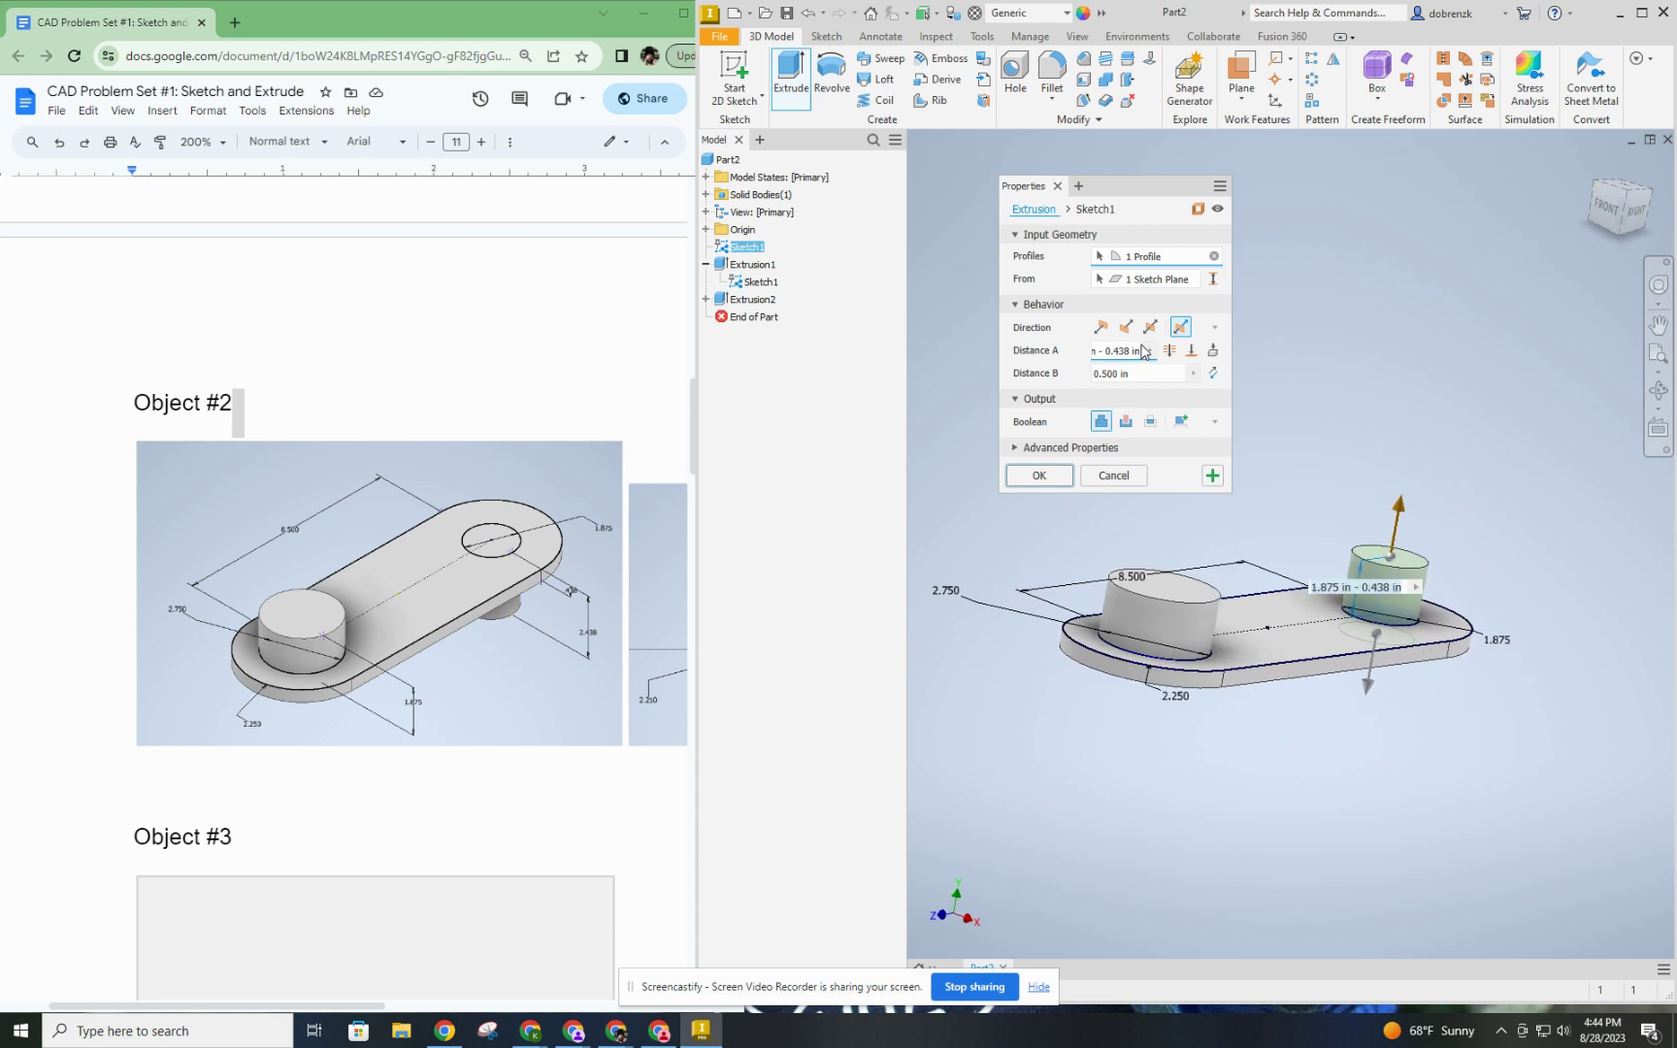
{"action": "left_click", "coordinate": [1098, 332]}
{"action": "left_click", "coordinate": [1125, 328]}
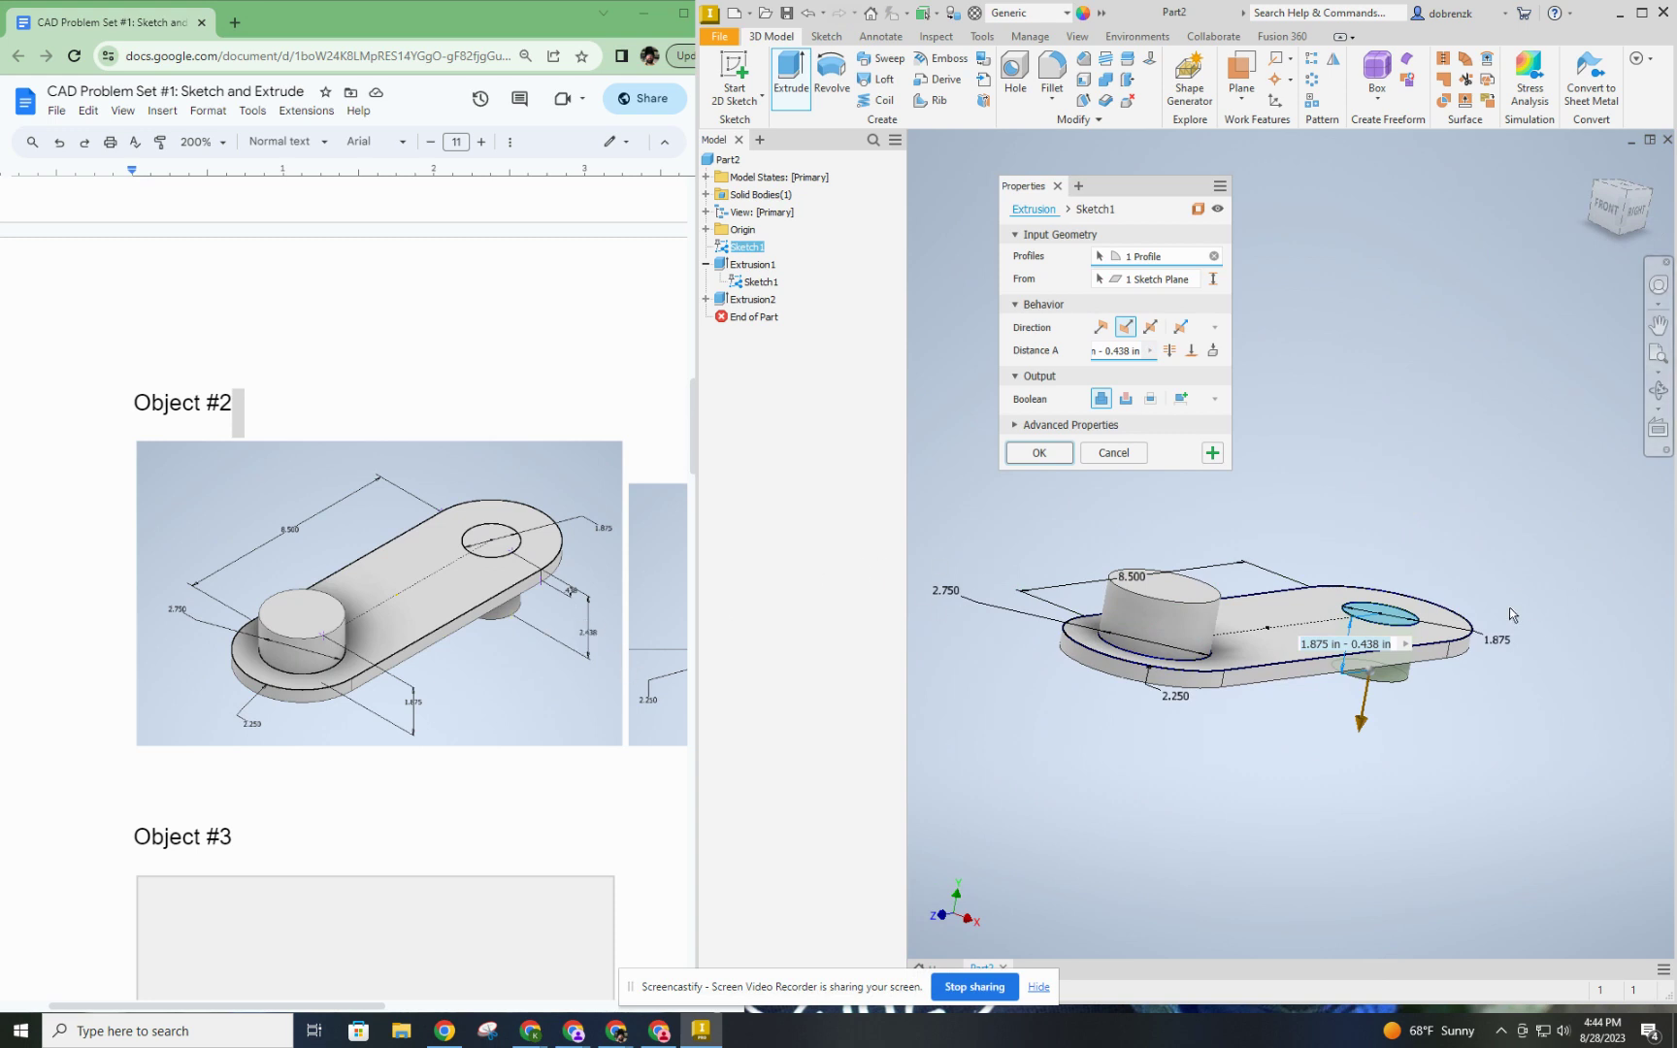
{"action": "type", "text": "2."}
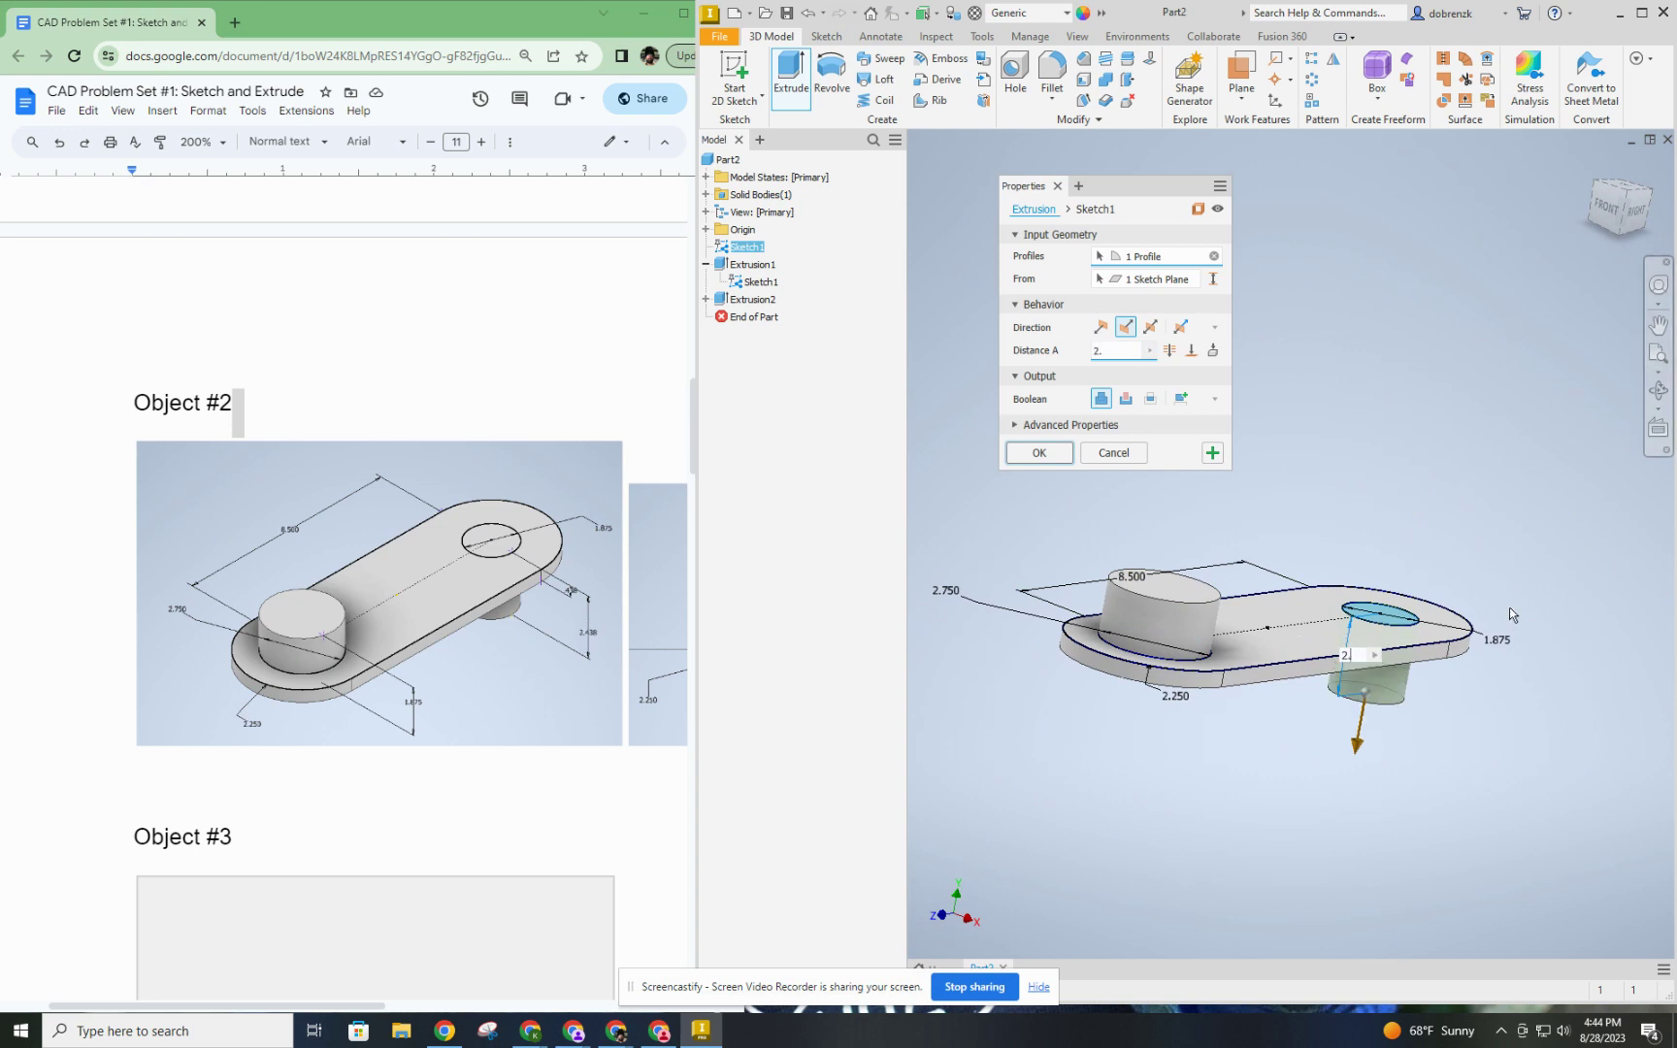
{"action": "type", "text": "438"}
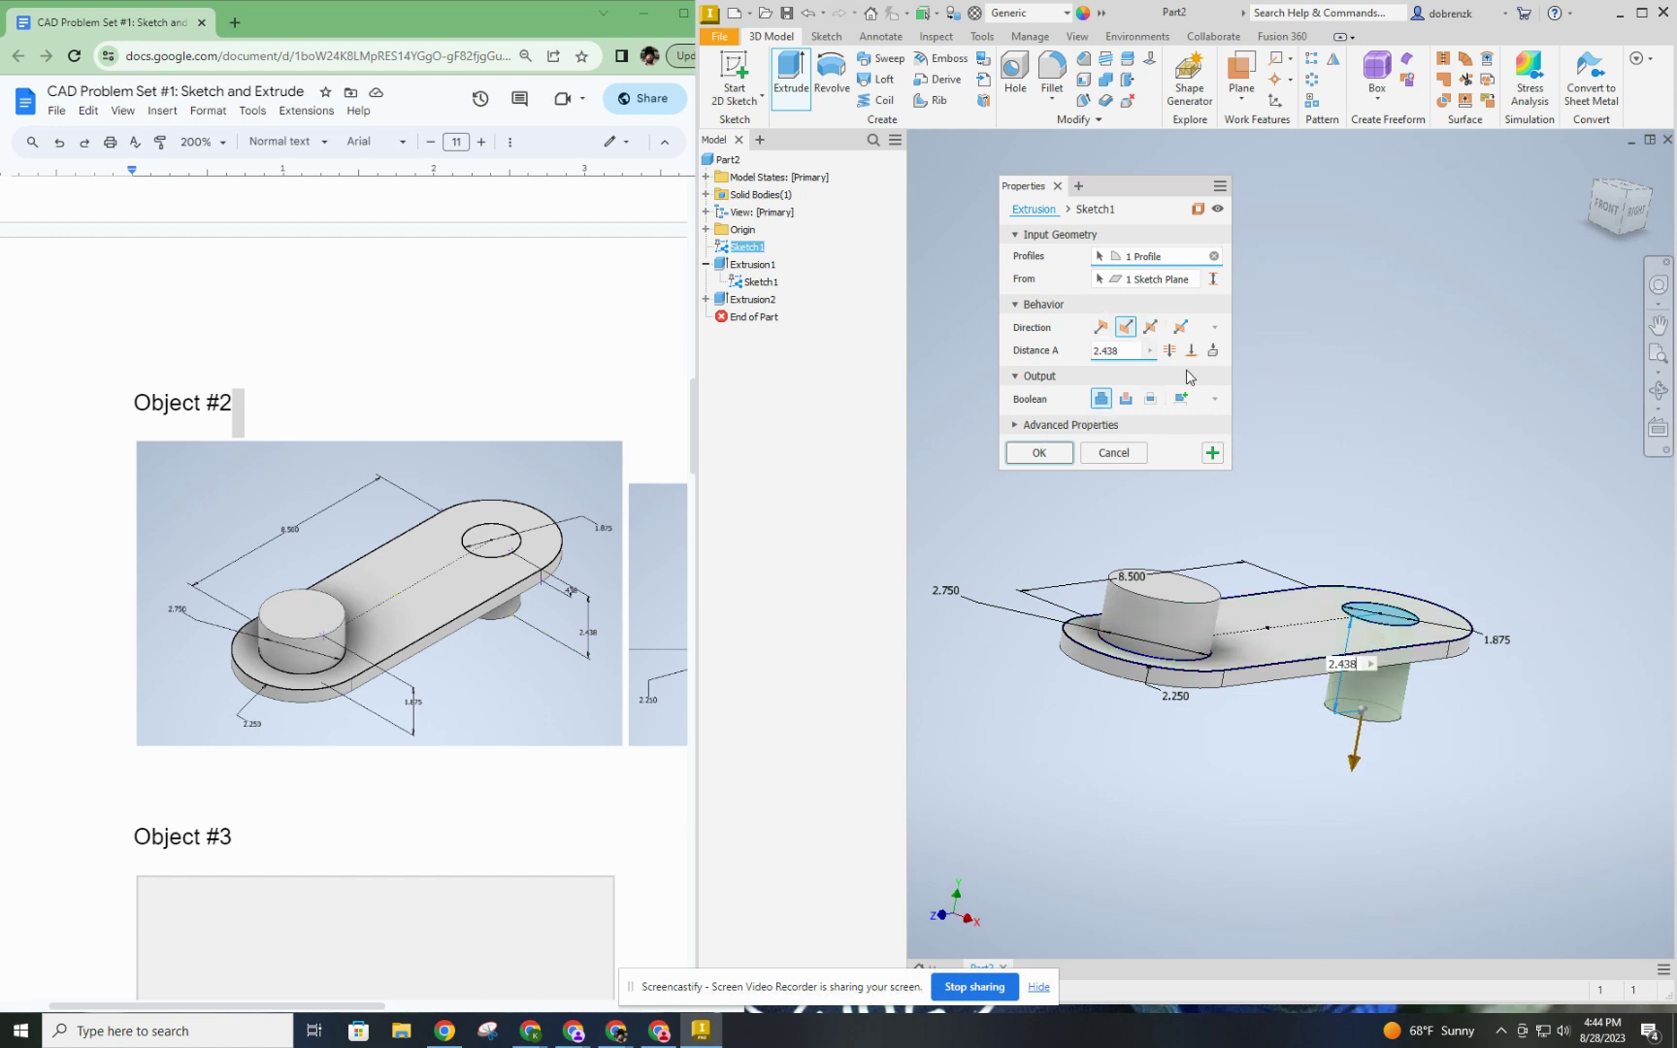
{"action": "left_click", "coordinate": [1044, 452]}
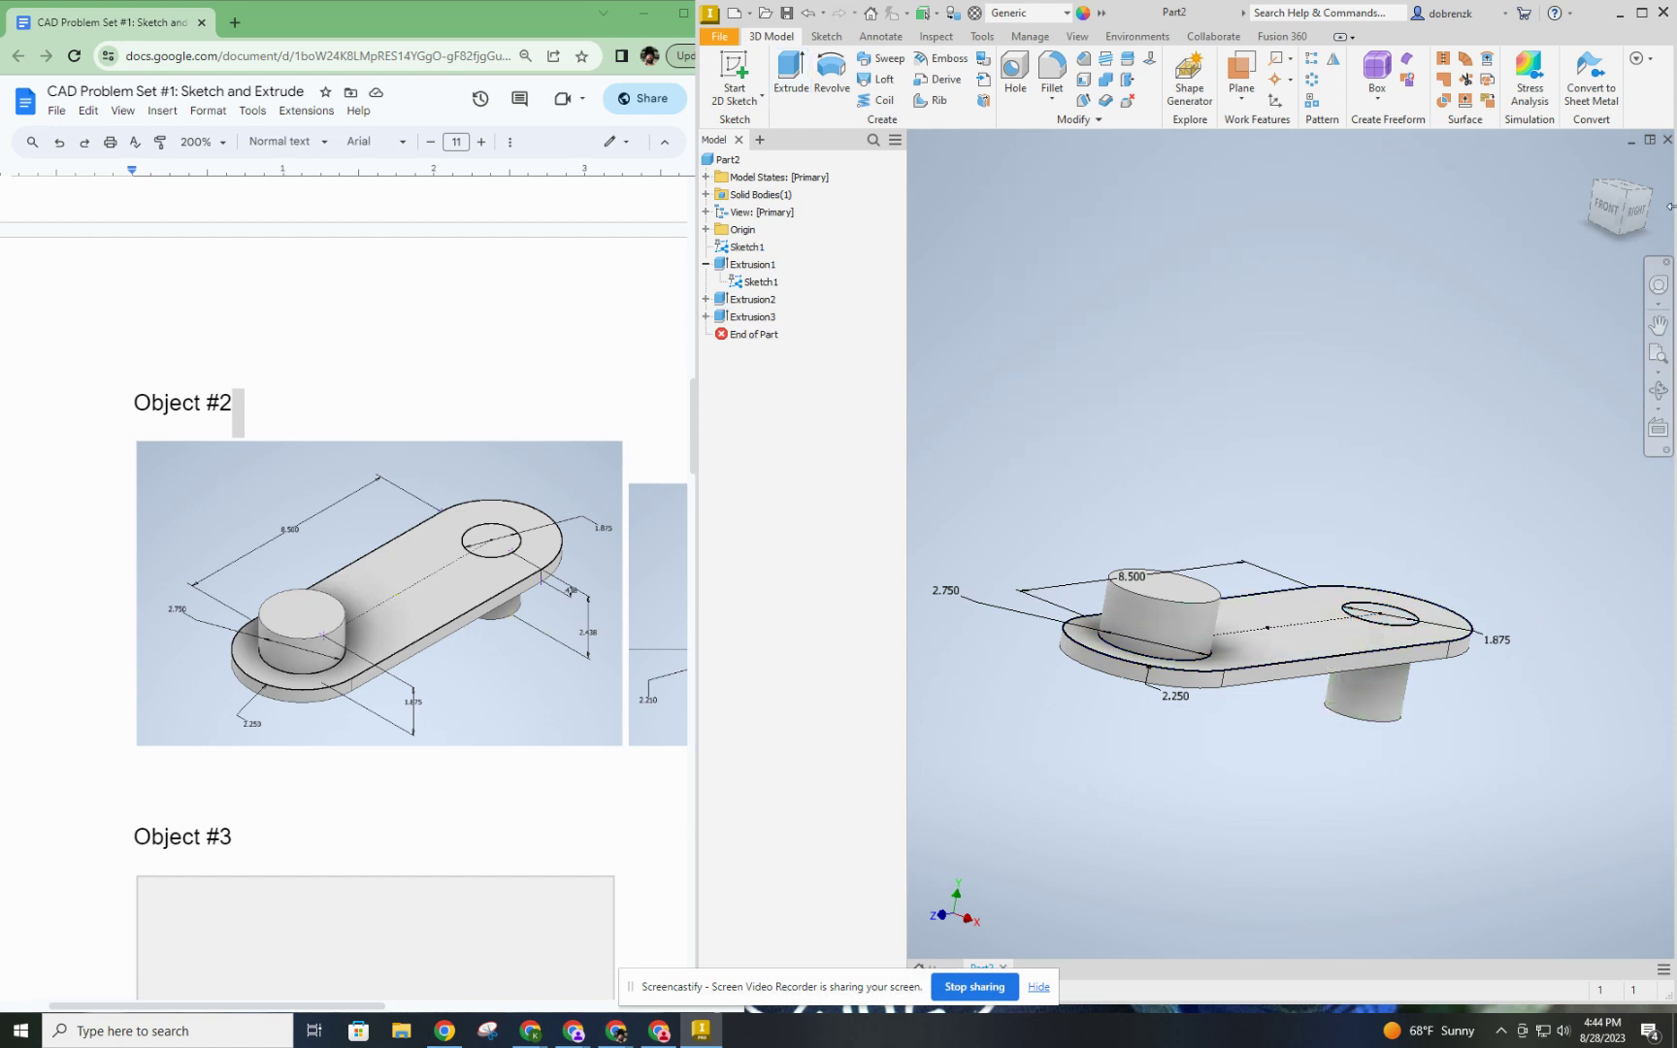
{"action": "left_click", "coordinate": [1621, 195]}
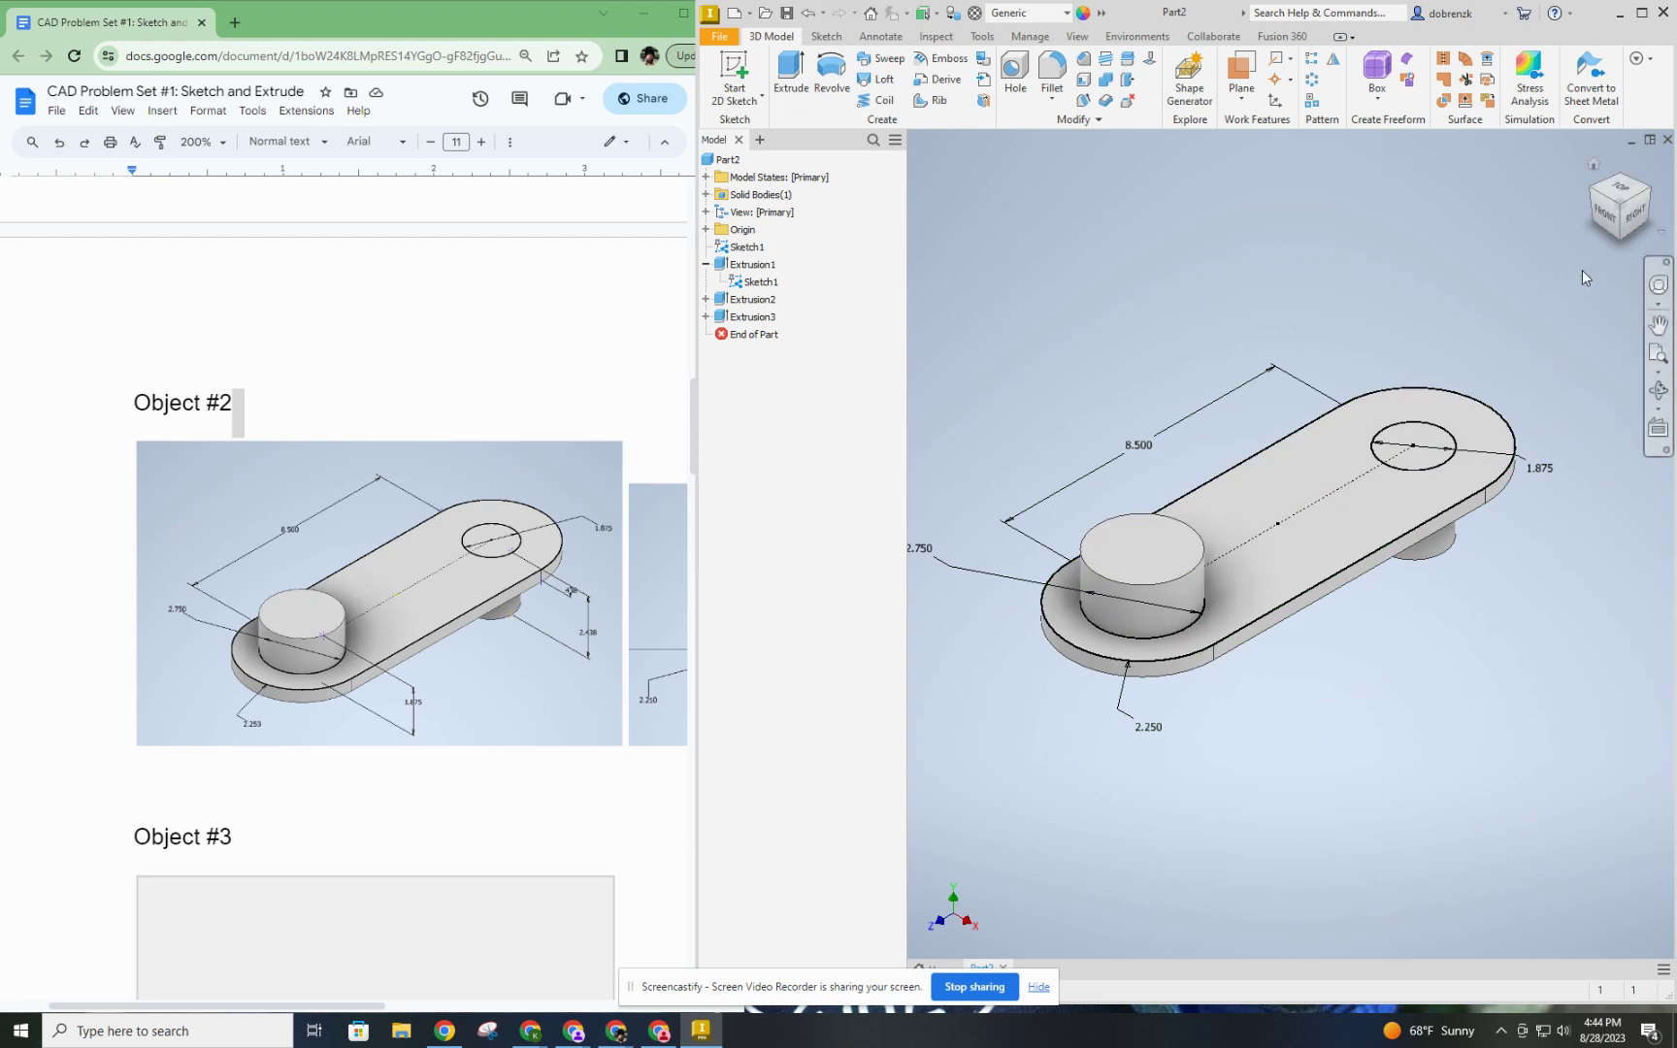
{"action": "left_click_drag", "start_coordinate": [1641, 262], "coordinate": [1526, 427]}
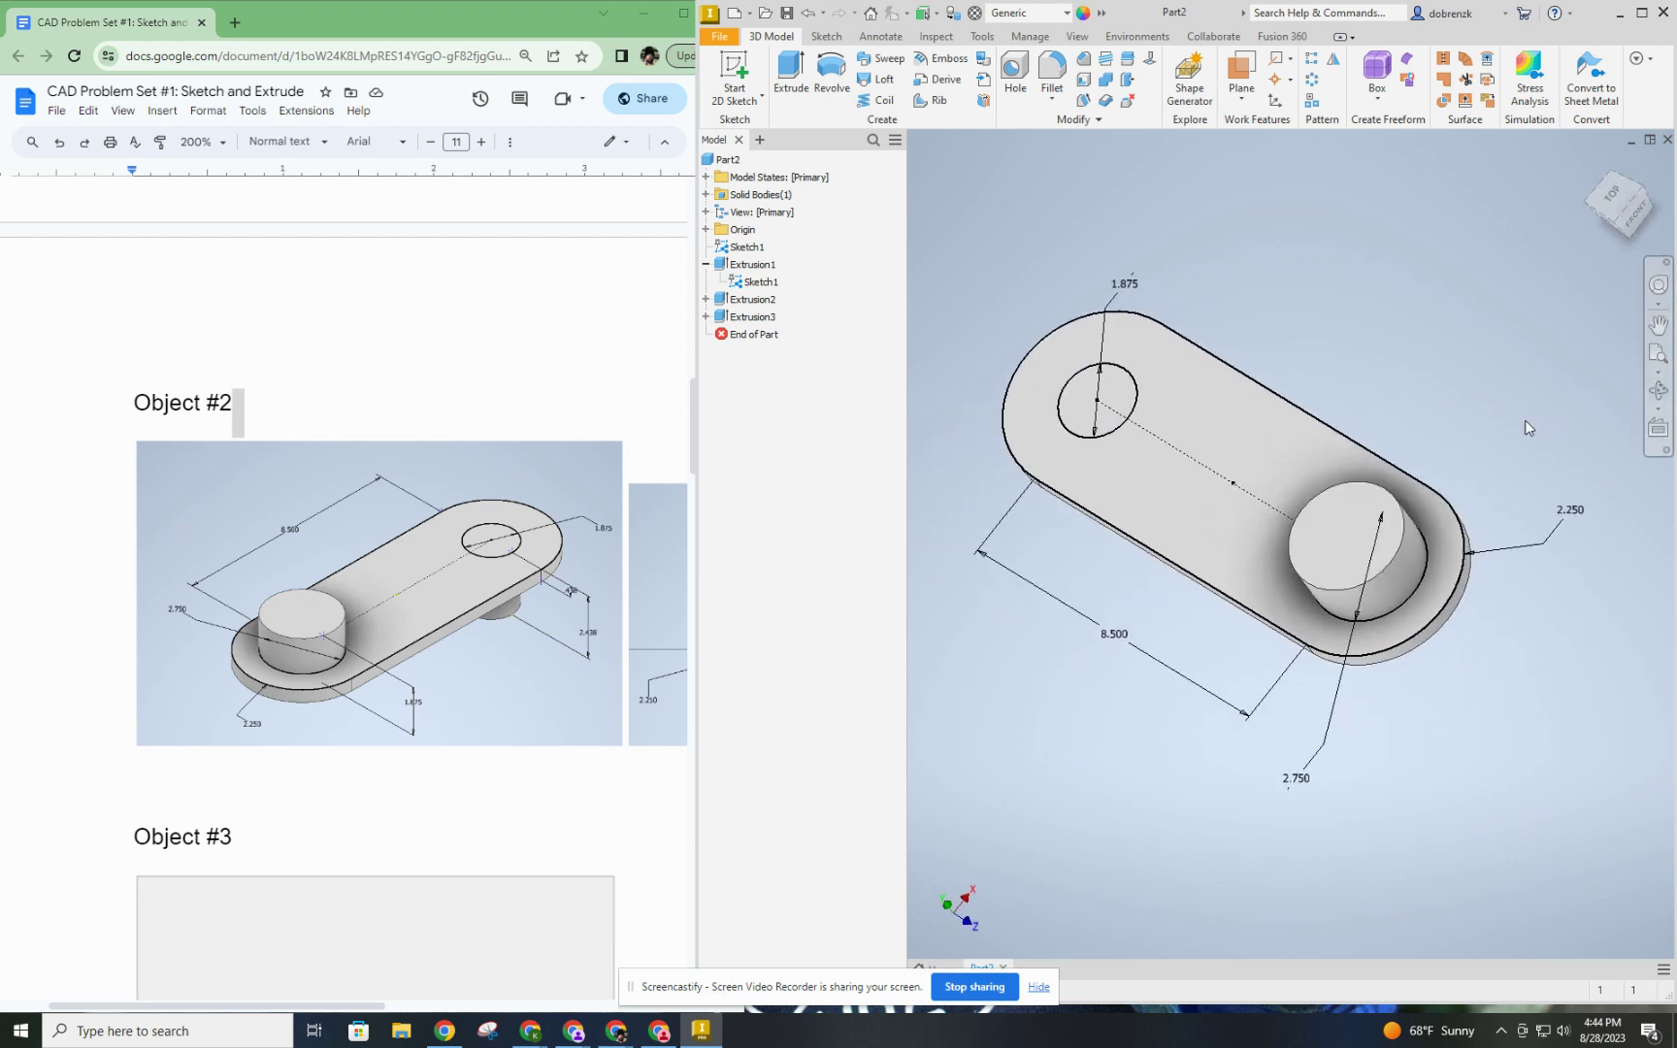
{"action": "left_click", "coordinate": [1646, 195]}
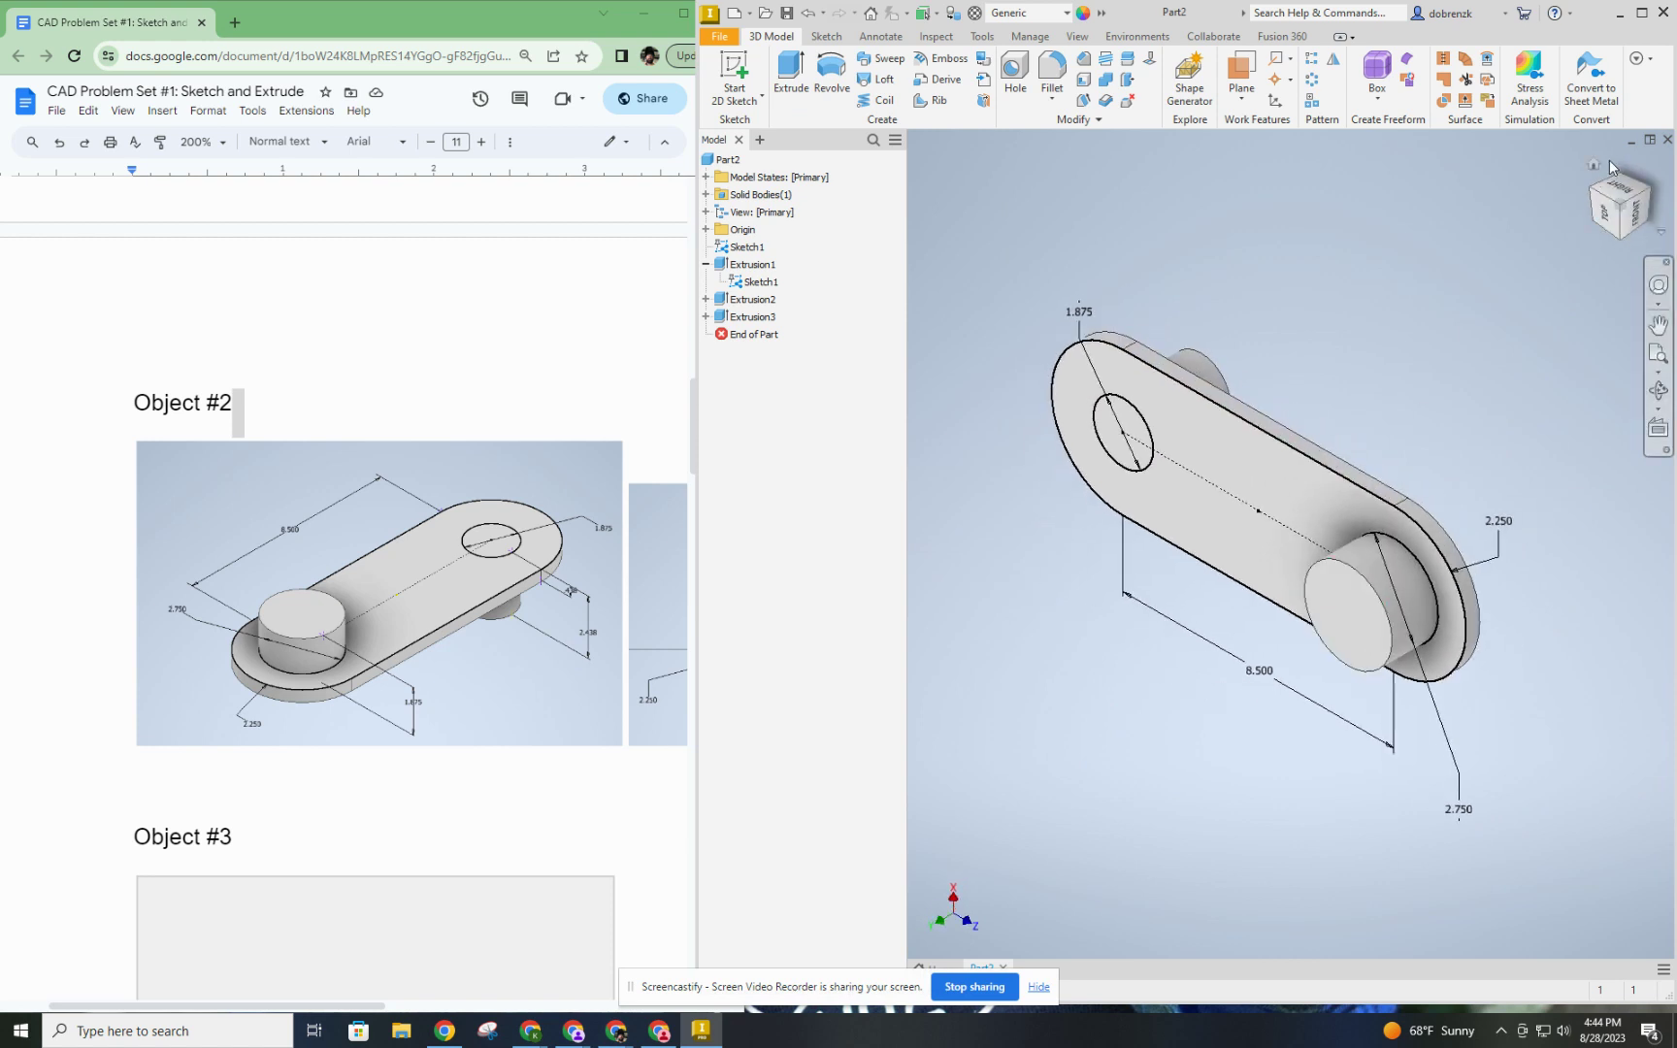
{"action": "mouse_move", "coordinate": [1508, 431]}
{"action": "middle_mouse_down", "text": "shift"}
{"action": "mouse_move", "coordinate": [1119, 579]}
{"action": "mouse_move", "coordinate": [1378, 389]}
{"action": "middle_mouse_up", "text": "shift"}
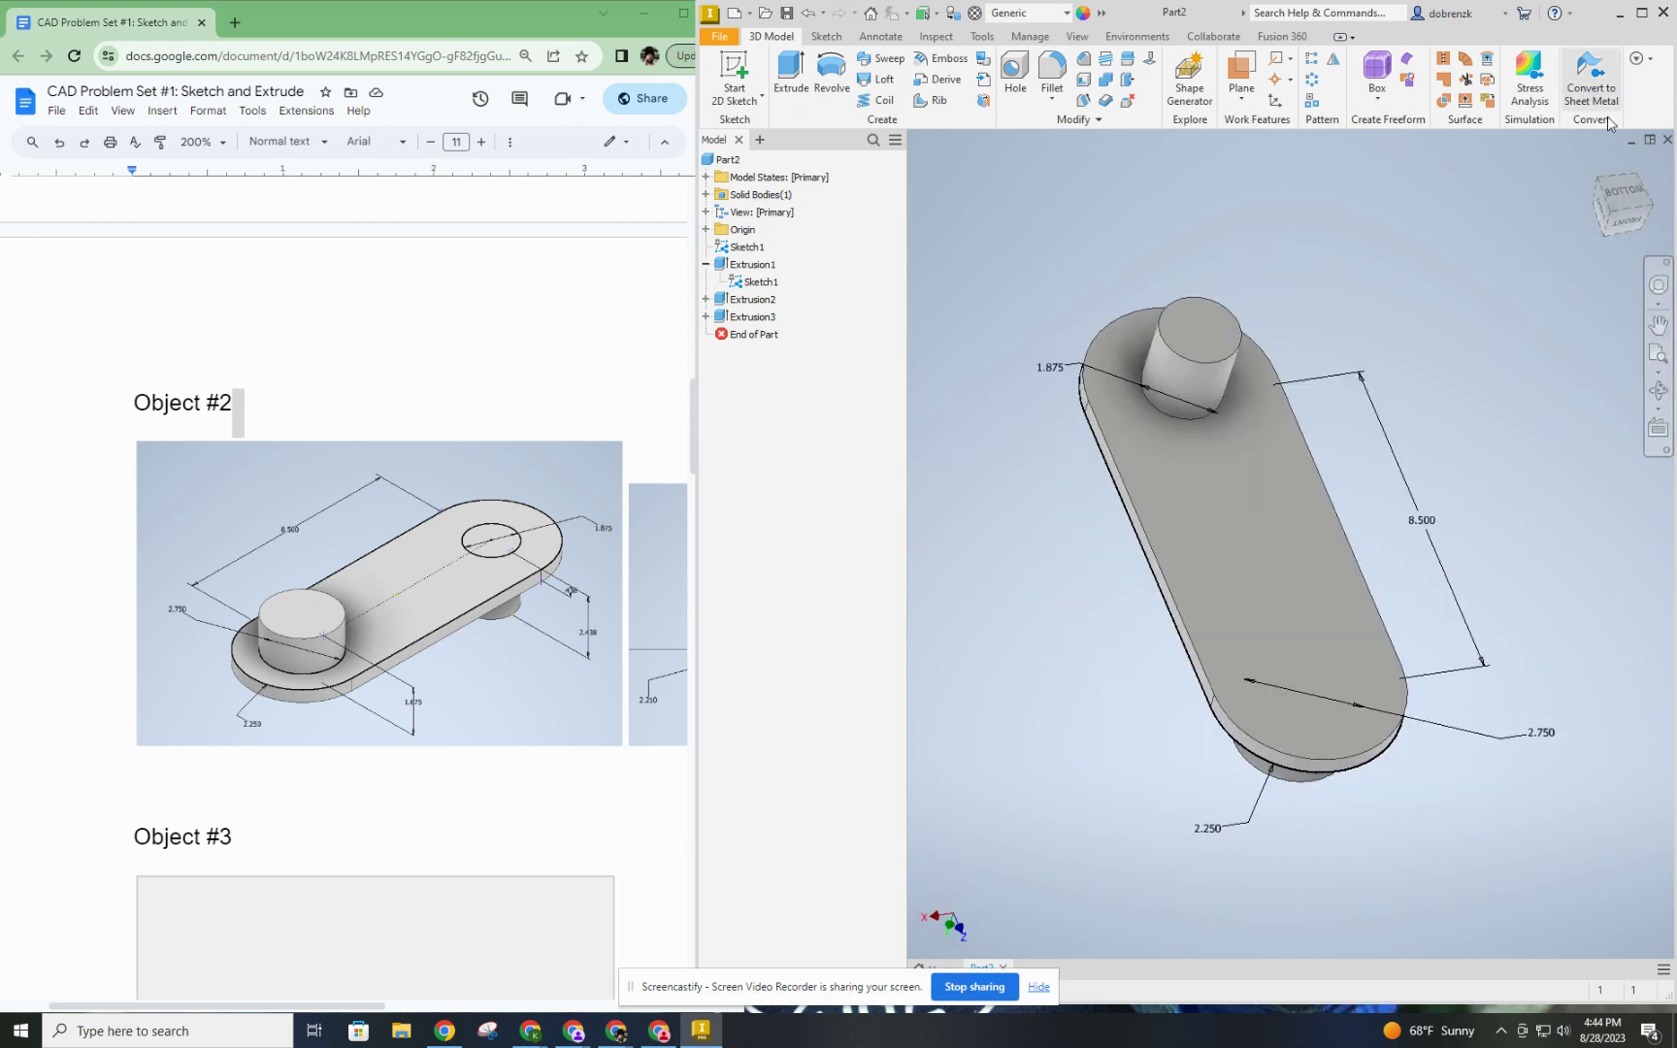
{"action": "left_click", "coordinate": [1597, 163]}
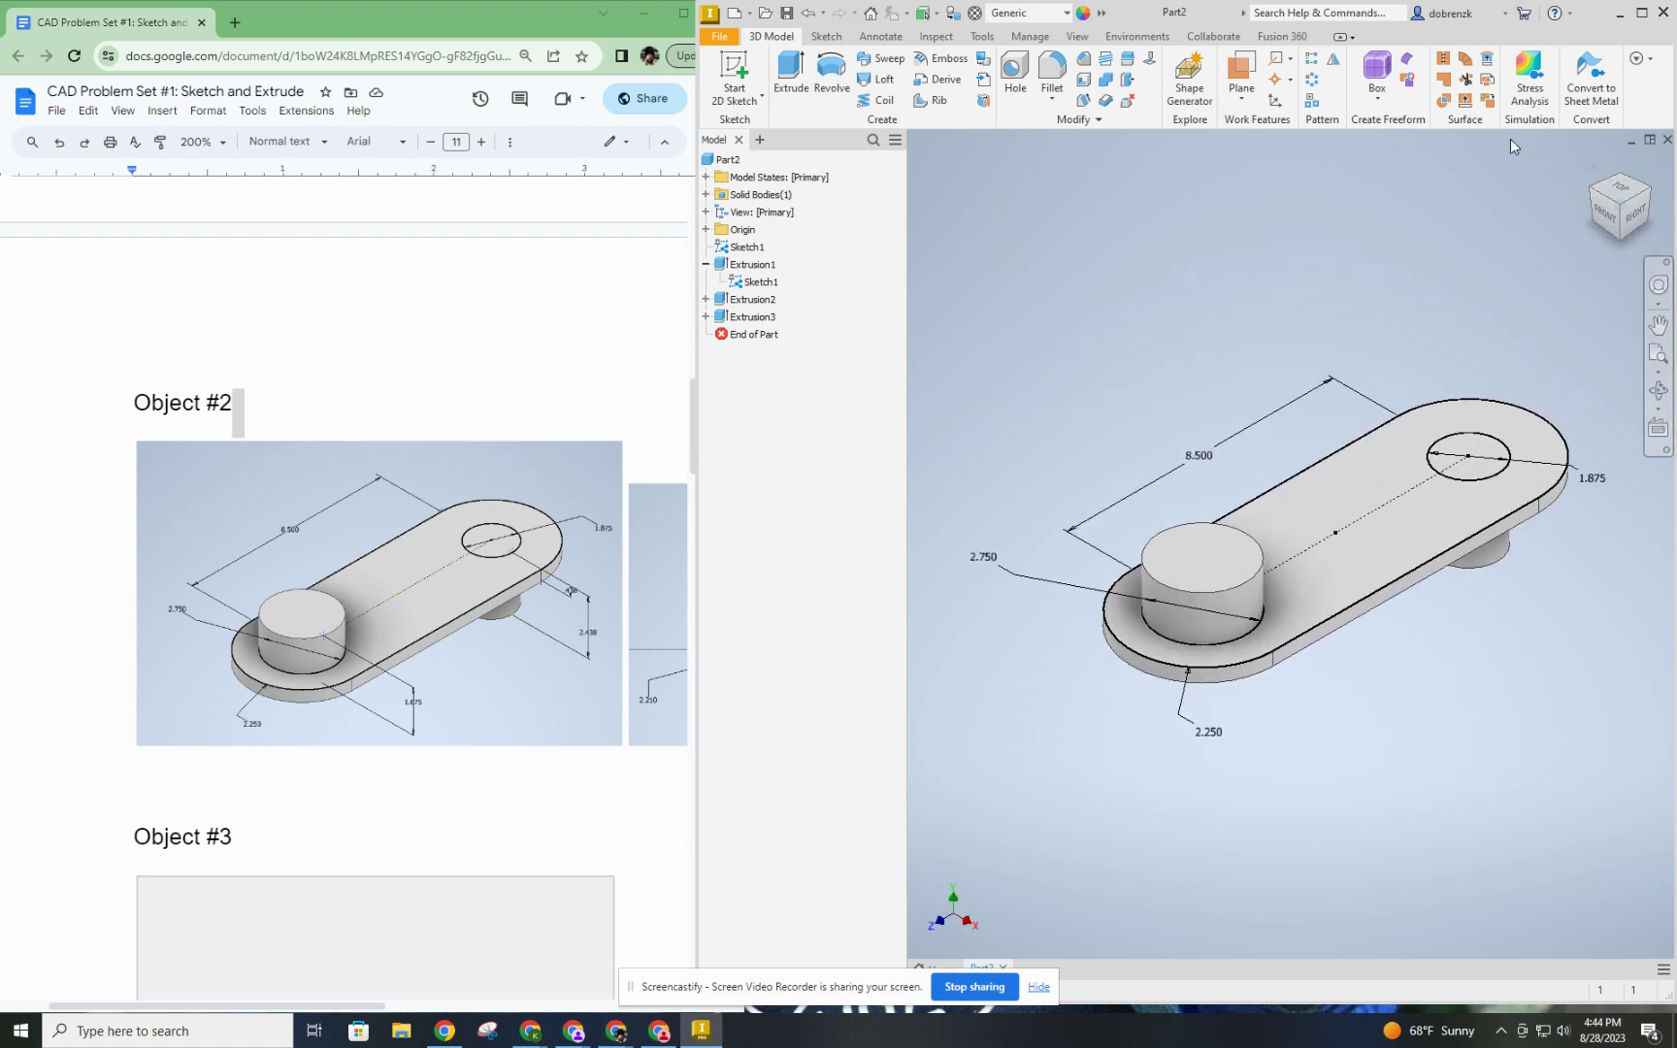
{"action": "middle_click_drag", "start_coordinate": [1435, 690], "coordinate": [1402, 687]}
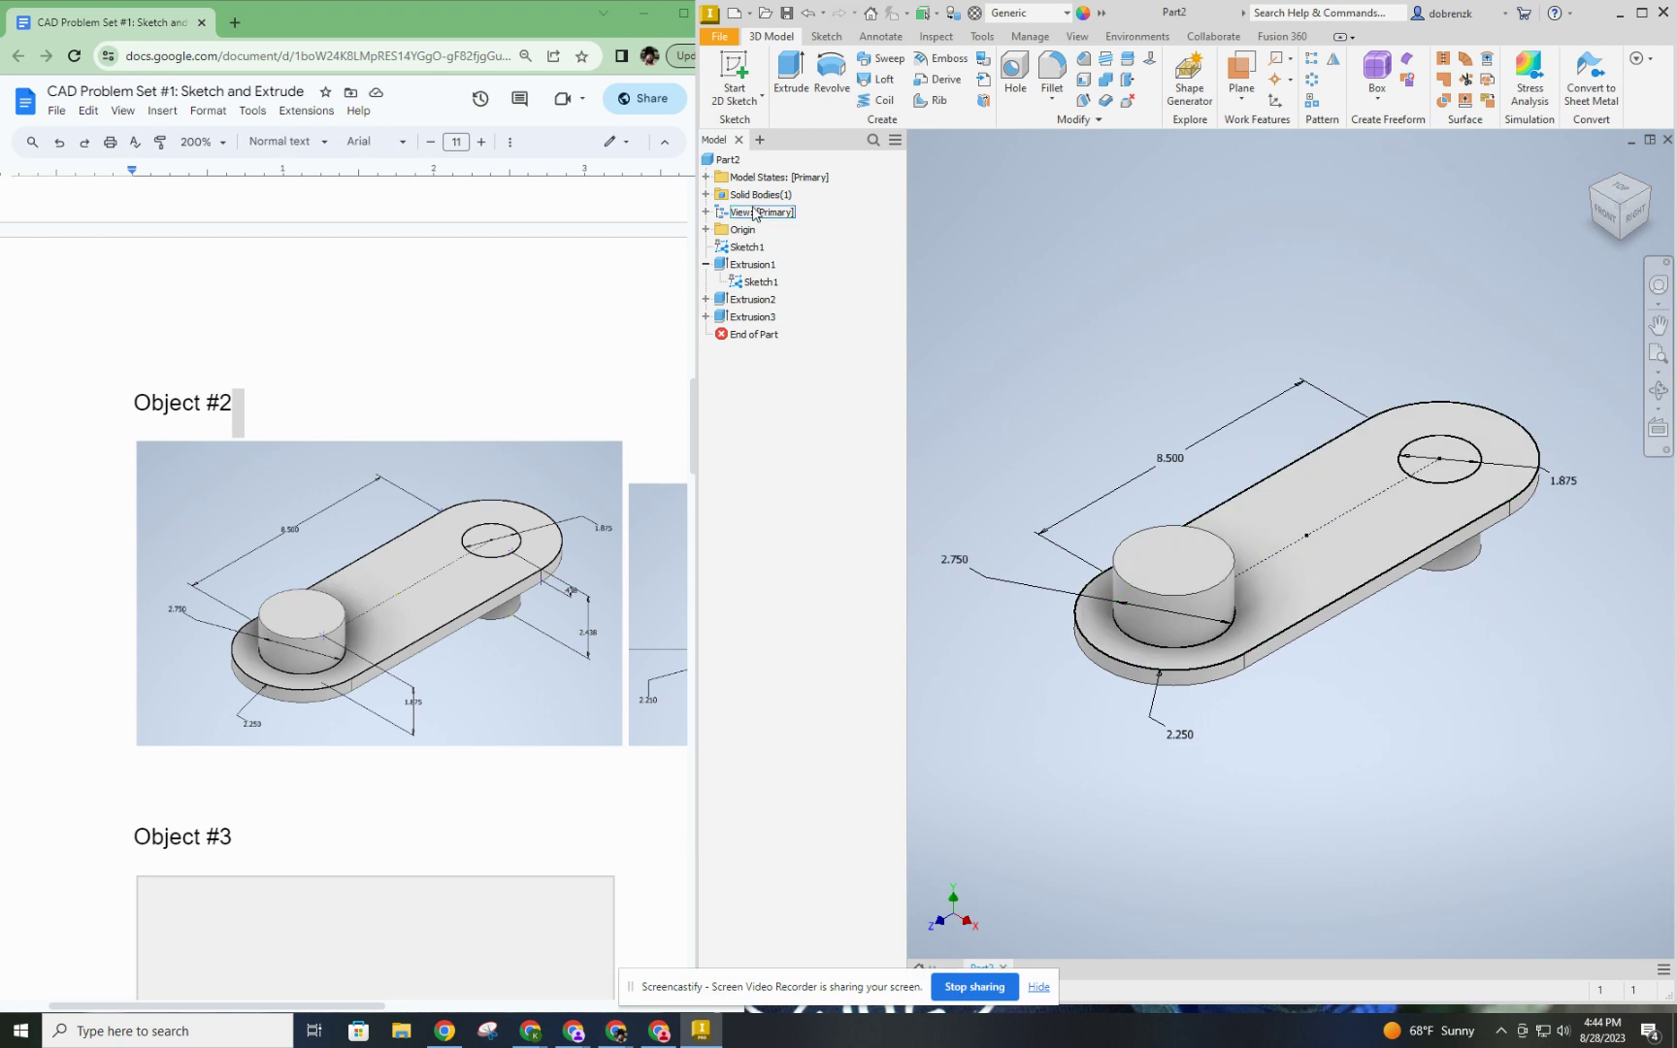
Turn off Sketch1's visibility in the browser and return to the ViewCube home view.
{"action": "right_click", "coordinate": [750, 248]}
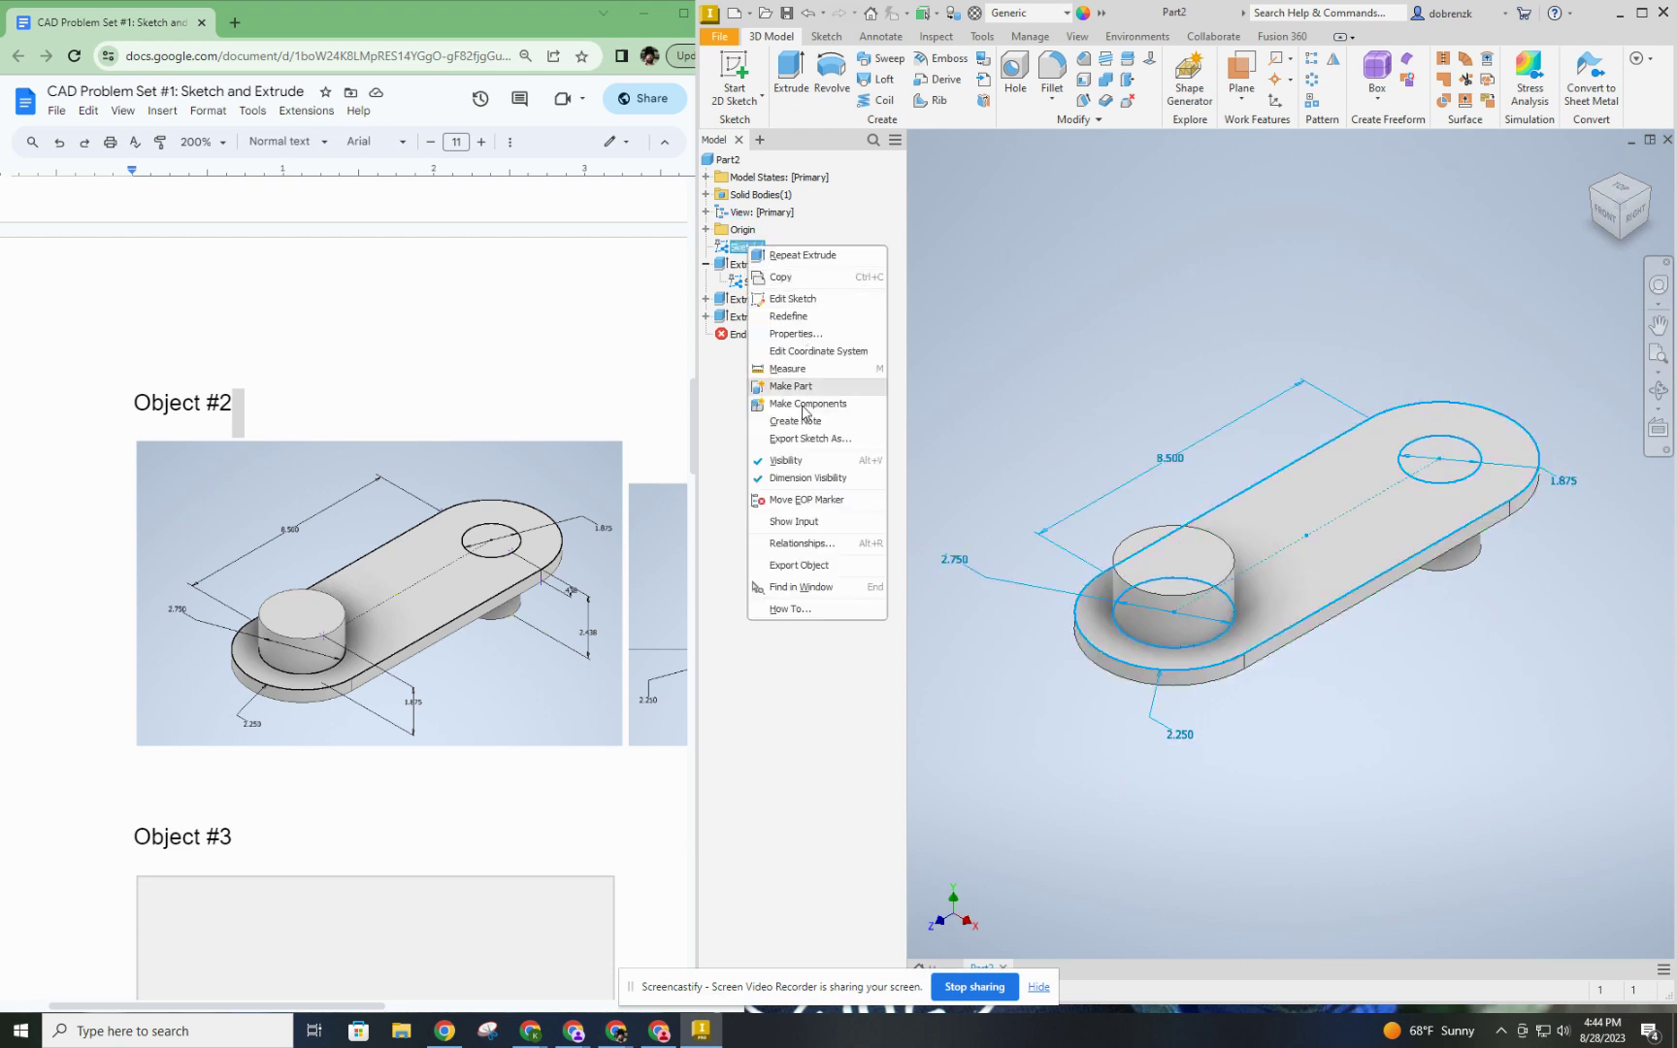
{"action": "left_click", "coordinate": [786, 460]}
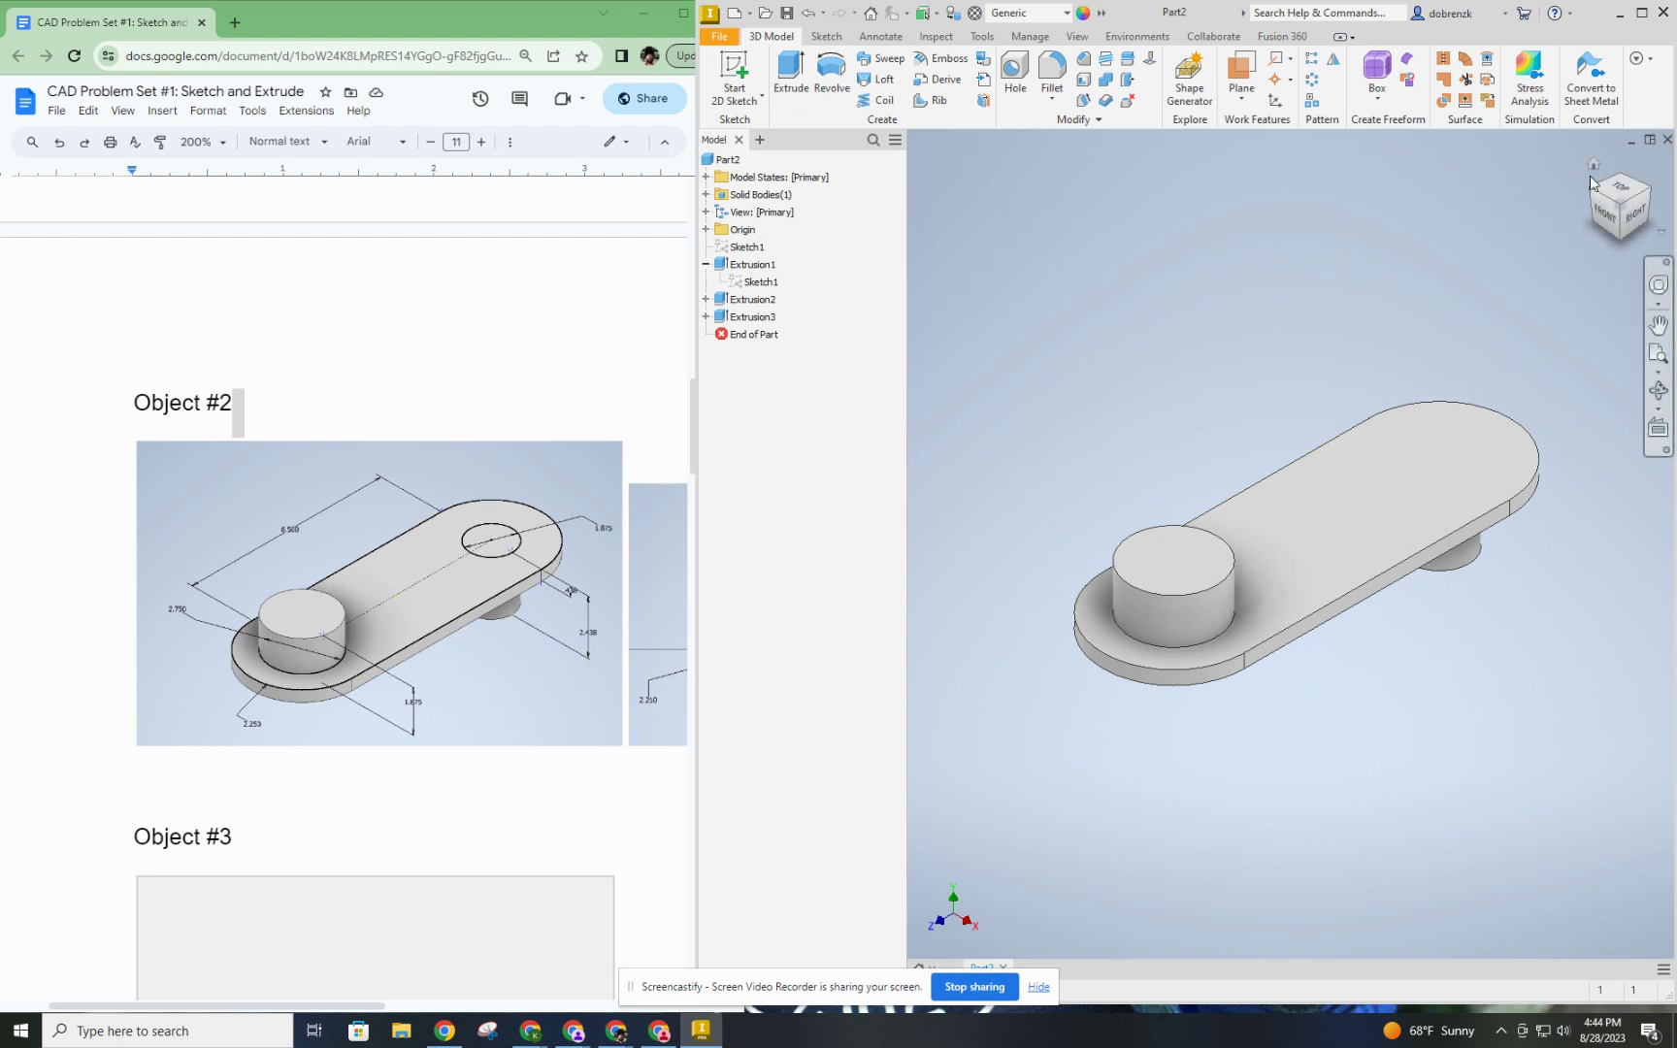
{"action": "left_click", "coordinate": [1593, 165]}
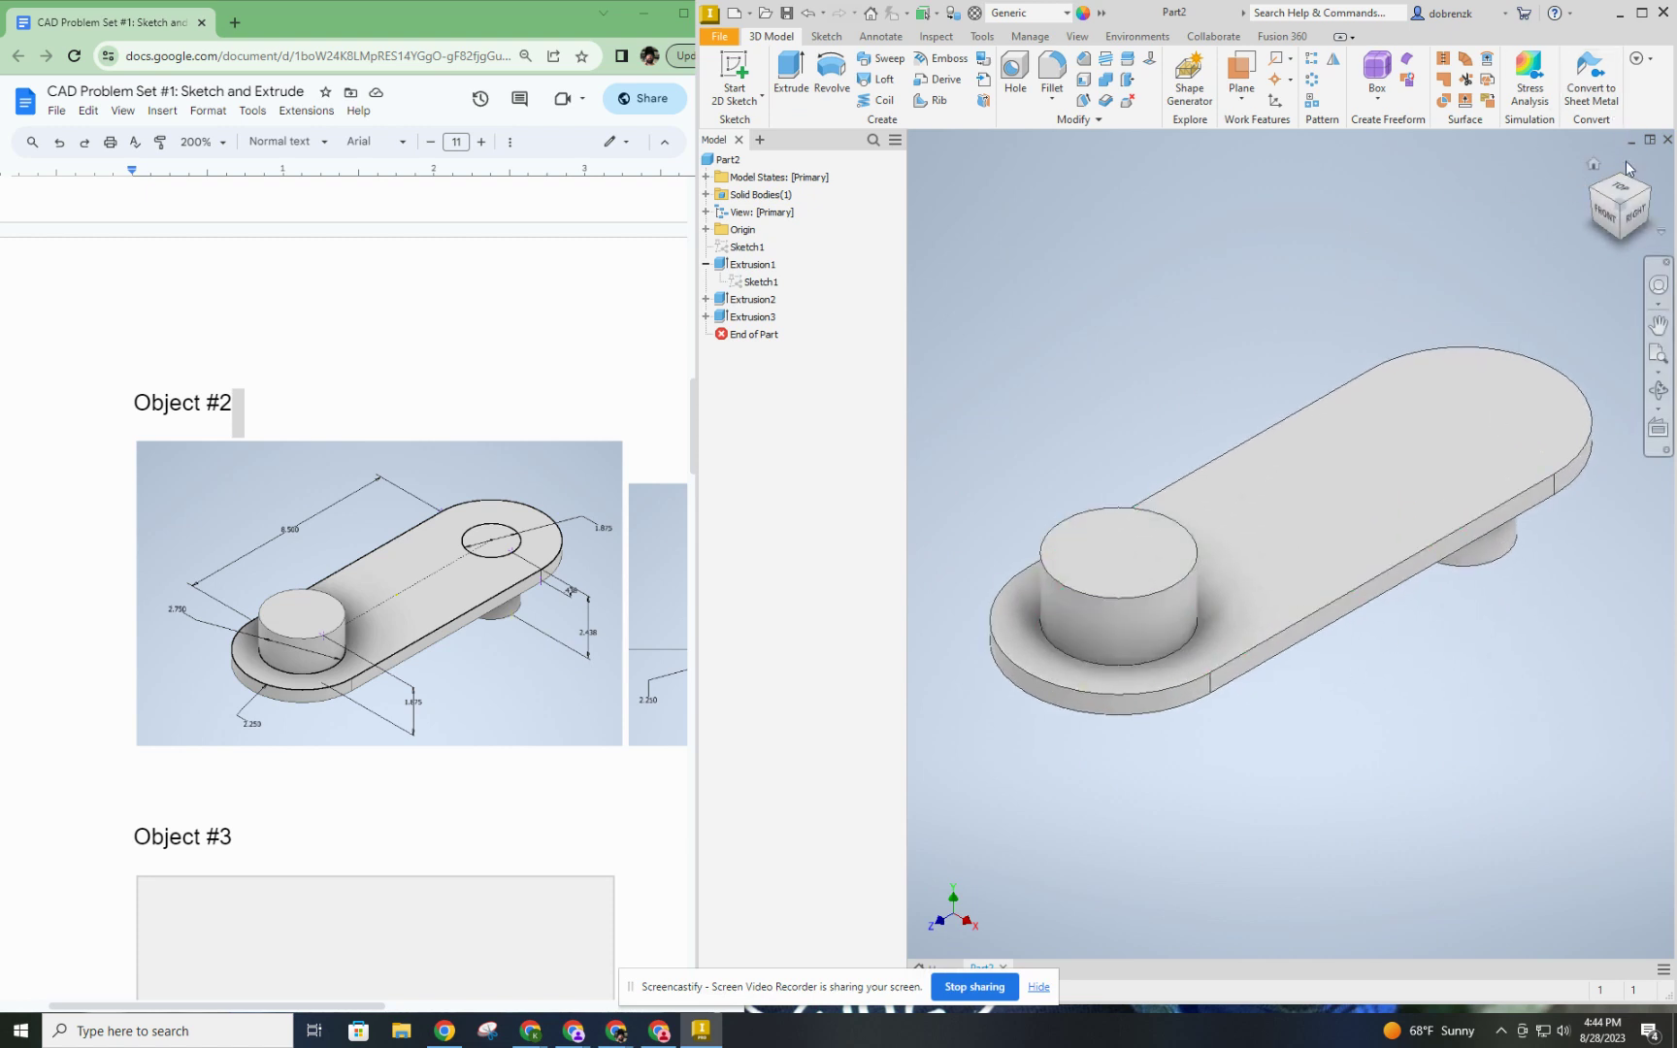